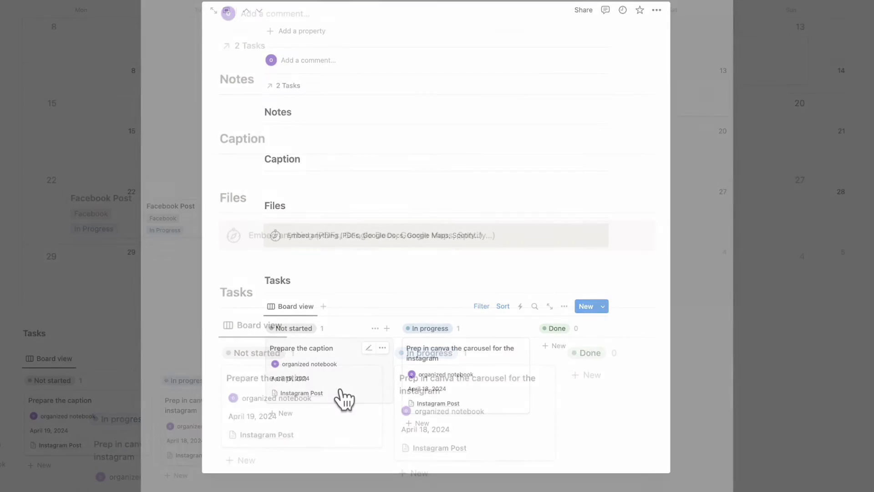
drag(344, 400, 442, 363)
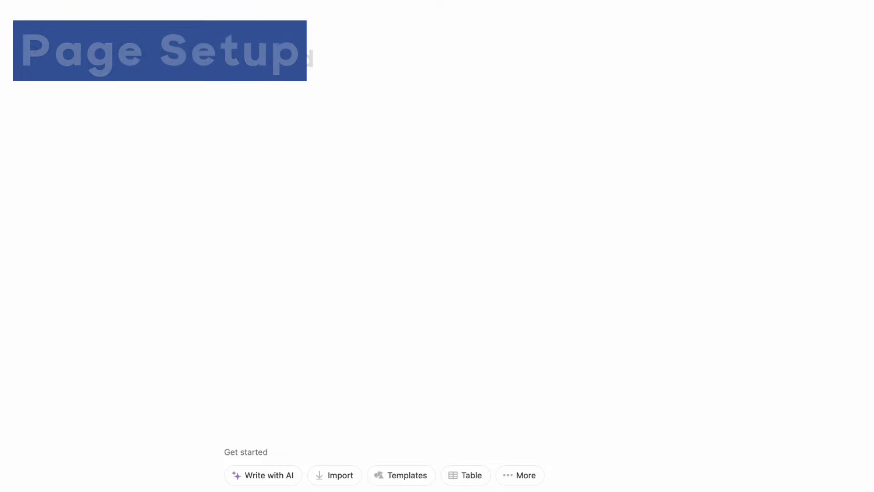
Title the new page "Content Planner" and give it the dark browser-window icon
text(Content Planner)
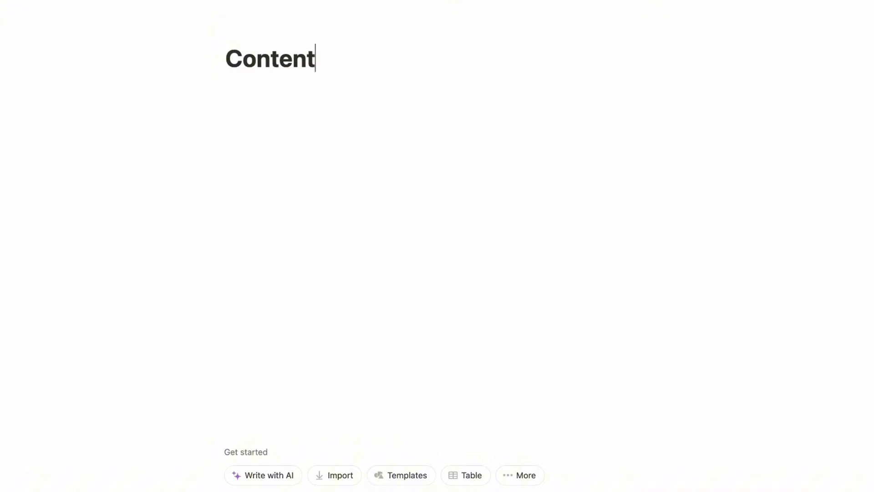
mouse_move(246, 37)
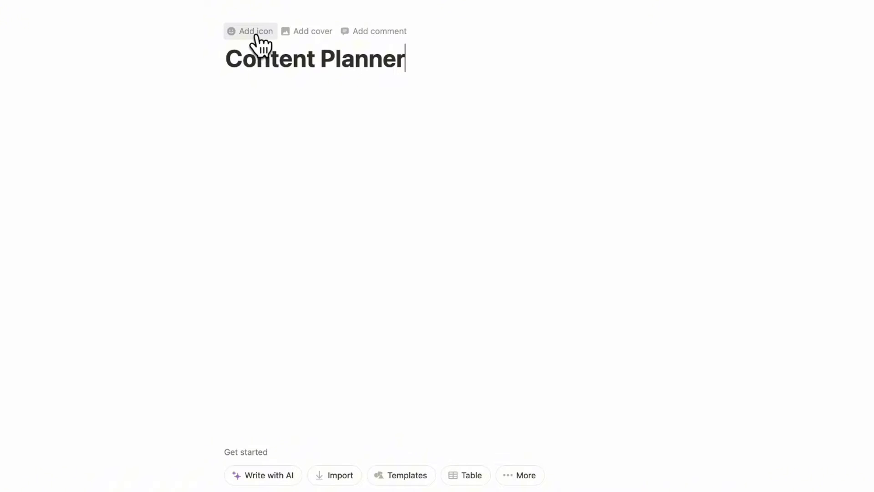
click(257, 33)
click(182, 95)
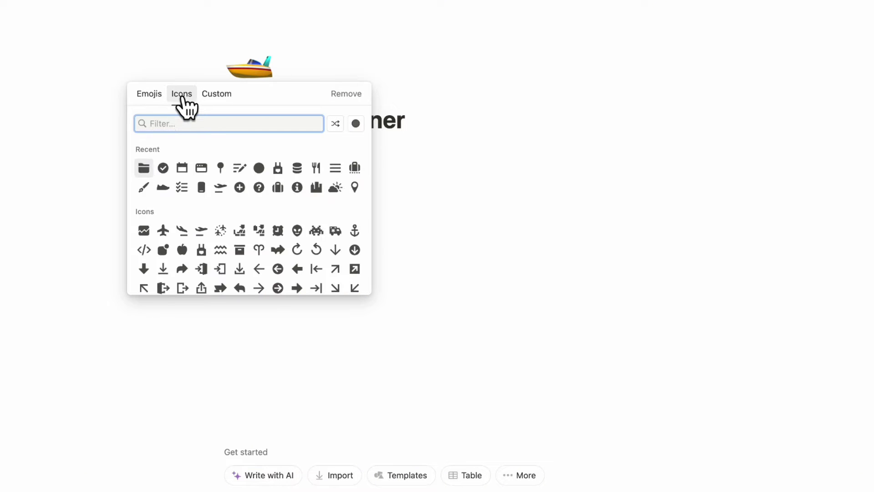
click(201, 170)
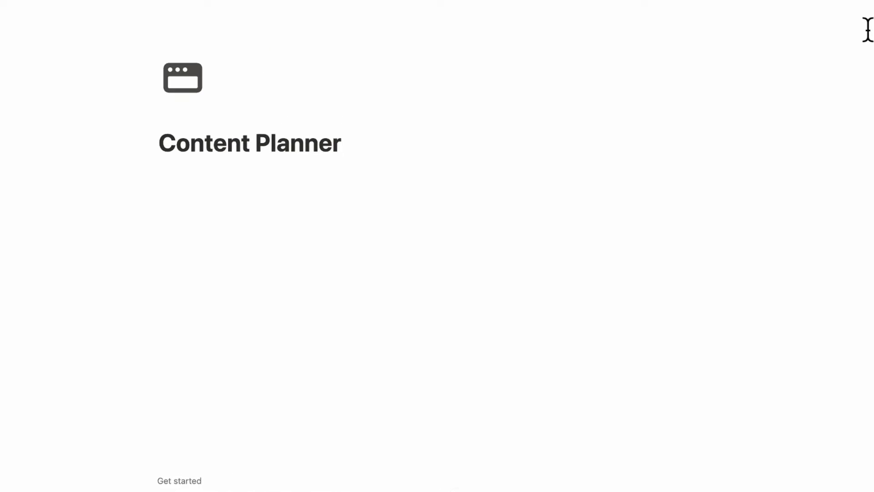
Set the Content Planner page to small text and full width
click(867, 6)
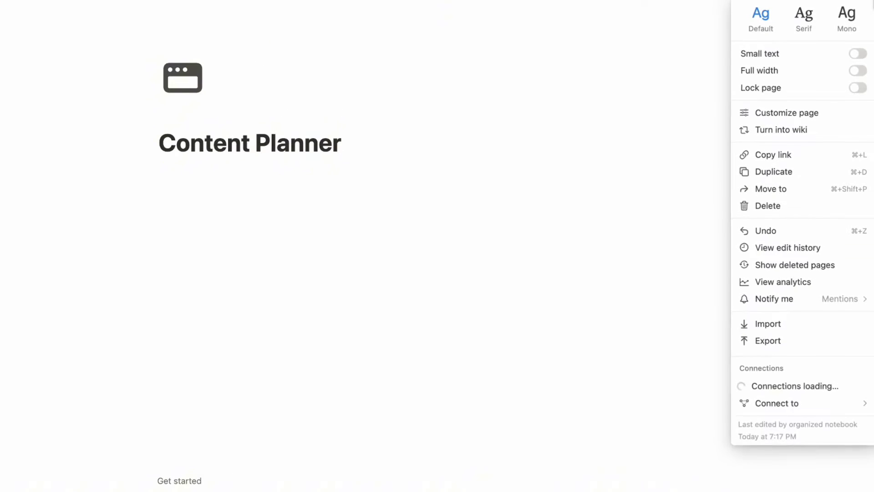
click(858, 53)
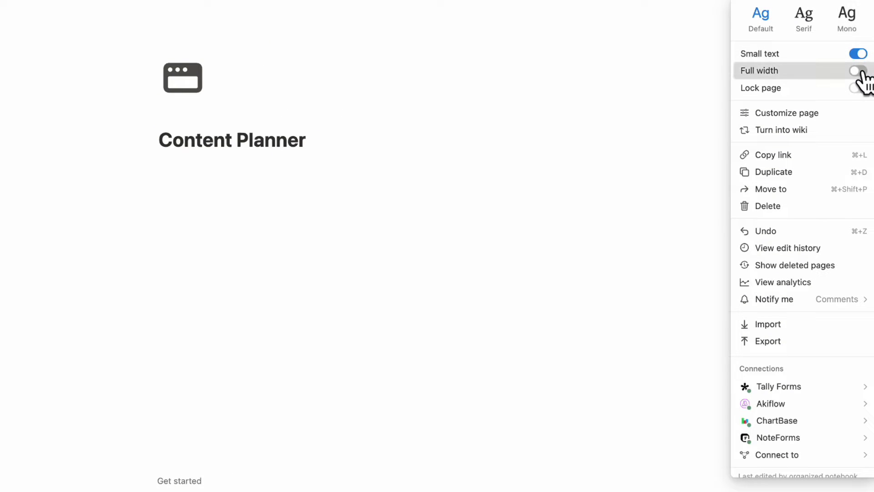
click(858, 70)
click(193, 142)
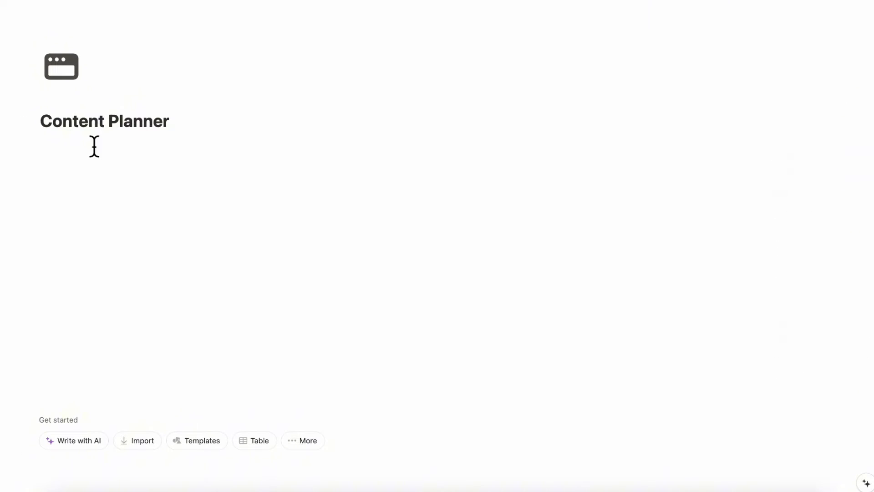
Insert a callout block below the page title containing the bold text "DATABASES"
click(103, 150)
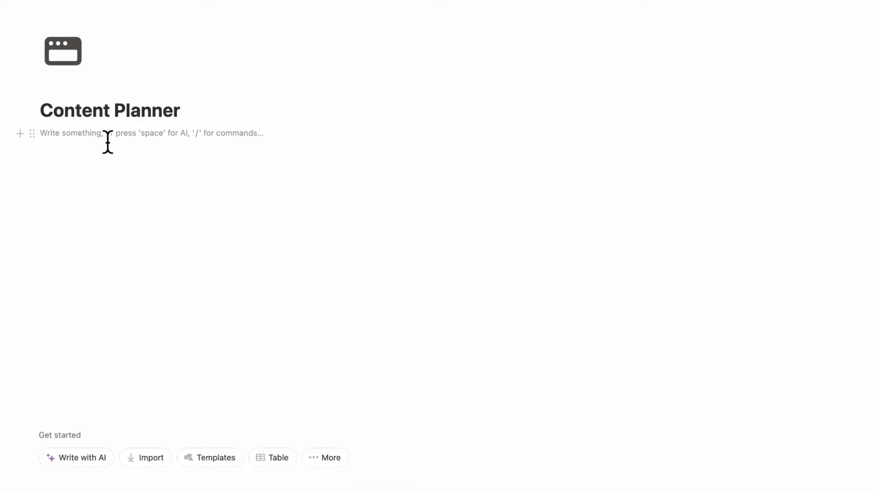
text(/call)
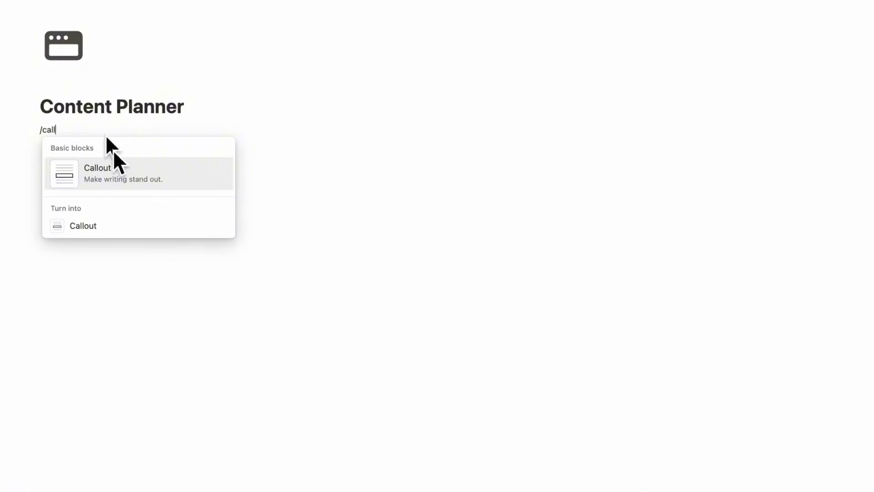
click(111, 159)
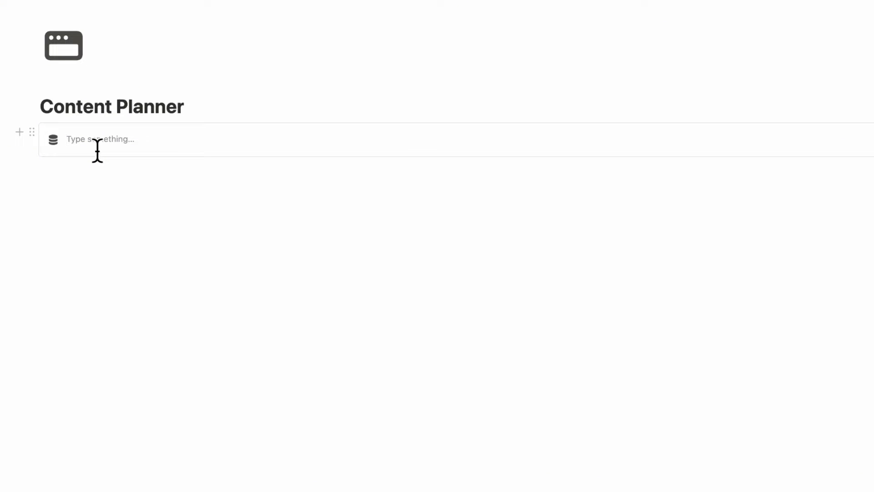
text(DATABASES)
double_click(88, 146)
click(237, 117)
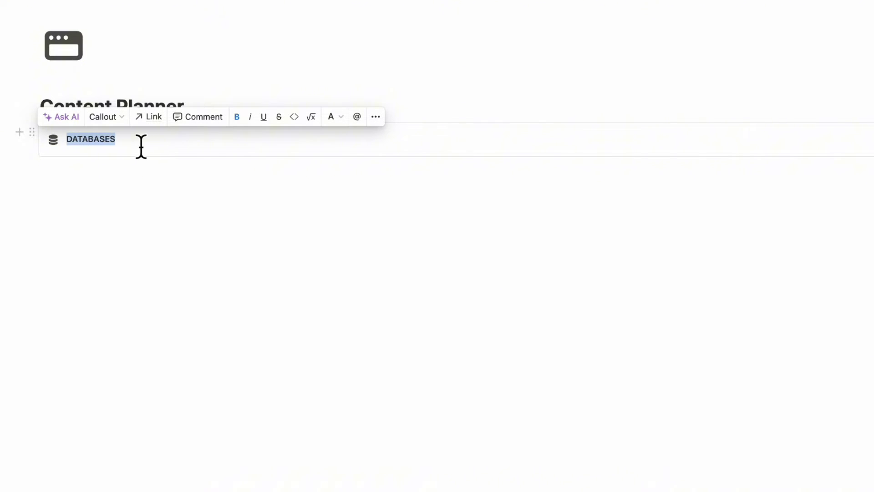
click(140, 147)
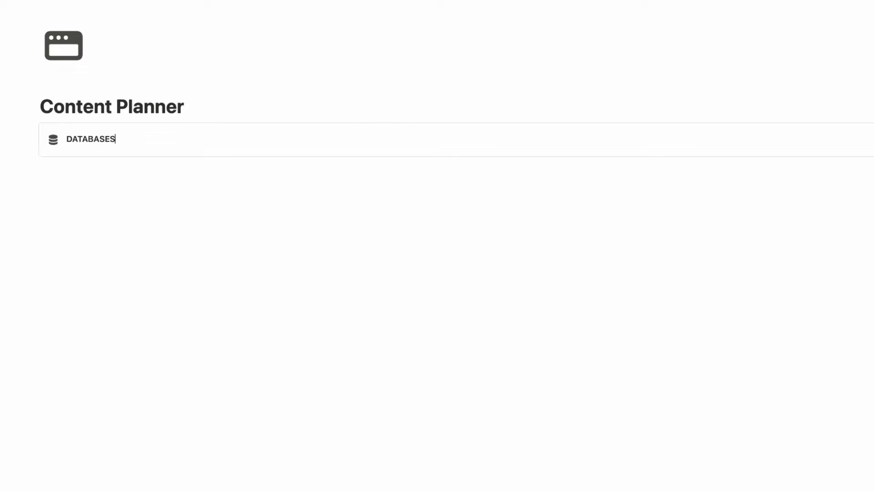
Add a subpage titled "Publishing Calendar" inside the callout, below the DATABASES heading
key(Return)
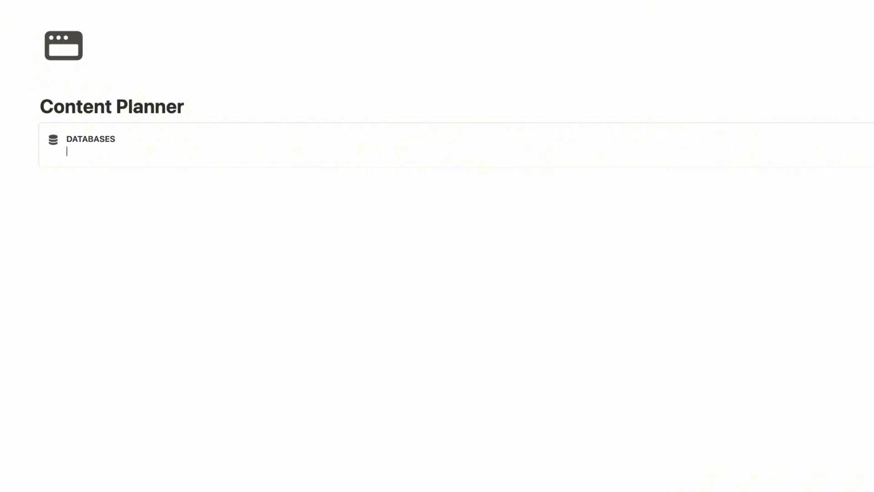
text(/pa)
key(Return)
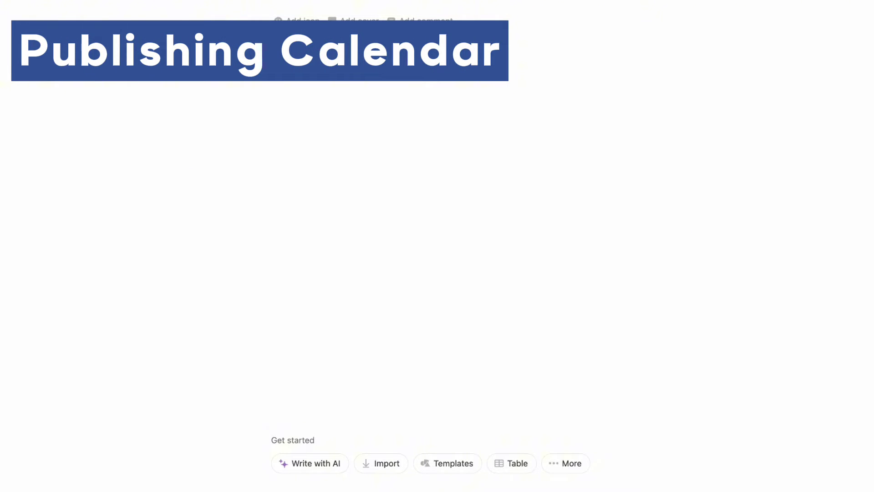
text(Publi)
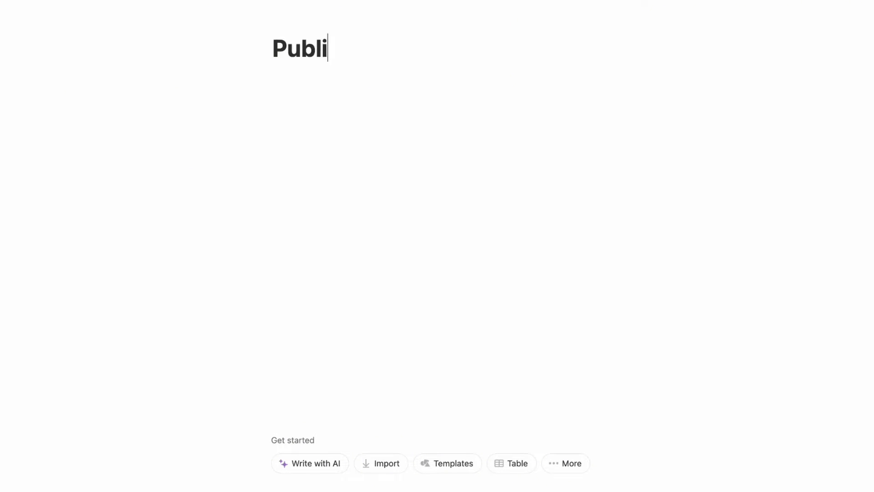
text(shing Calendar)
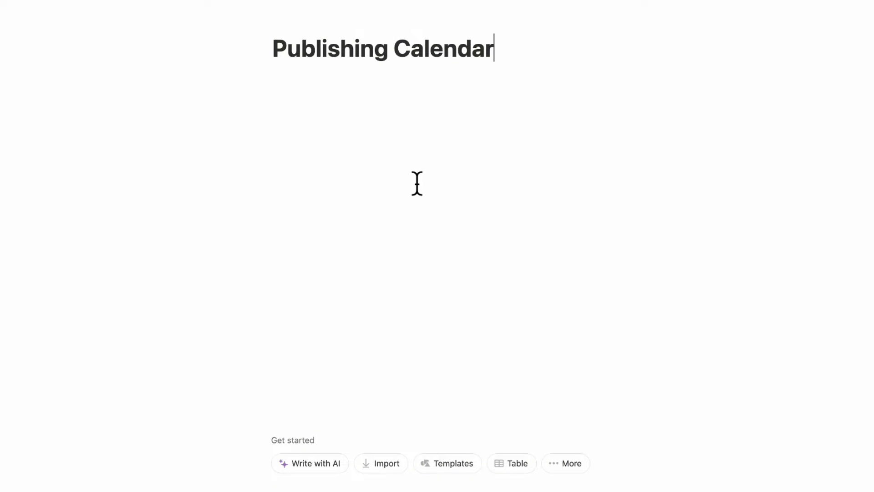
Turn the Publishing Calendar page into a calendar view with a new database as its source
click(571, 469)
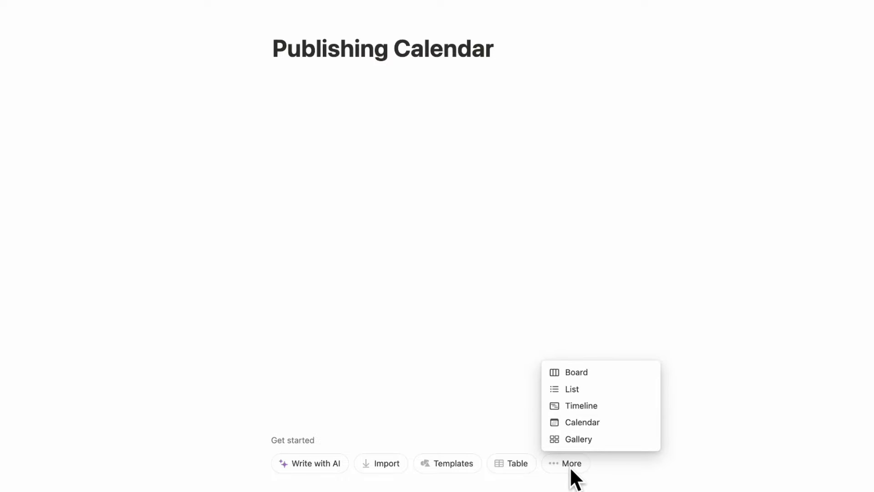
click(583, 422)
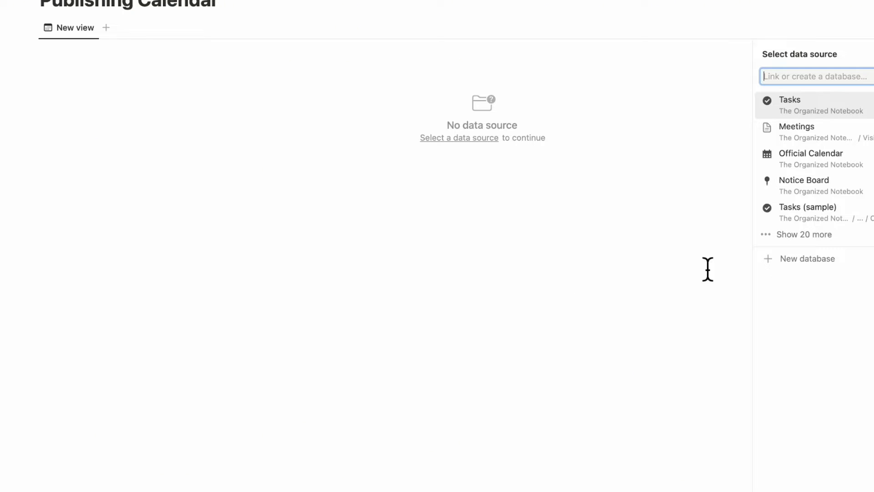
click(807, 259)
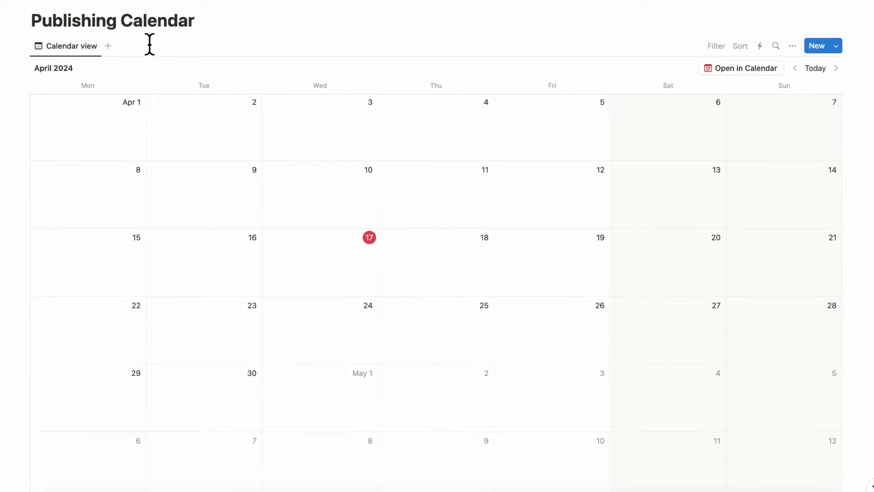
Give the Publishing Calendar database the calendar icon
click(55, 2)
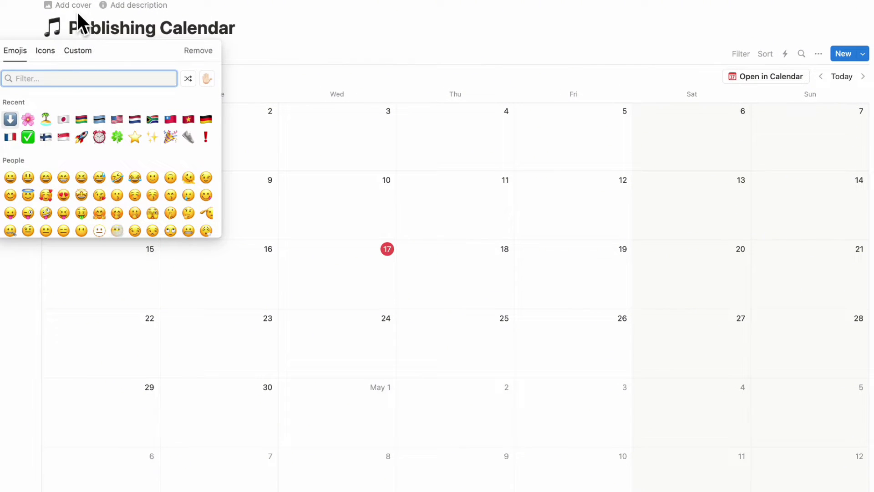
click(46, 51)
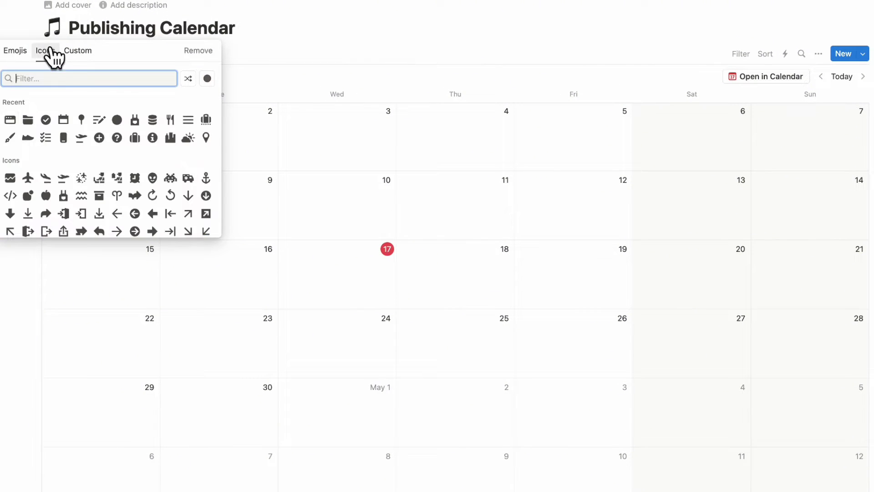
text(calendar)
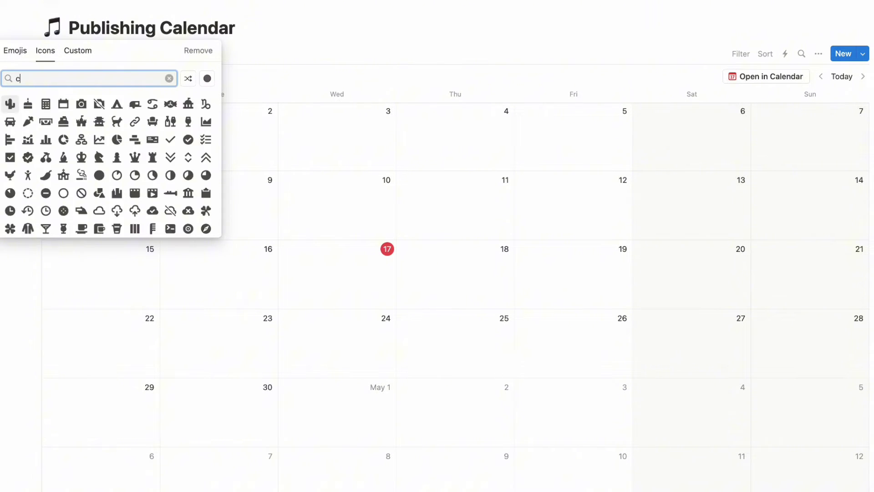
click(15, 103)
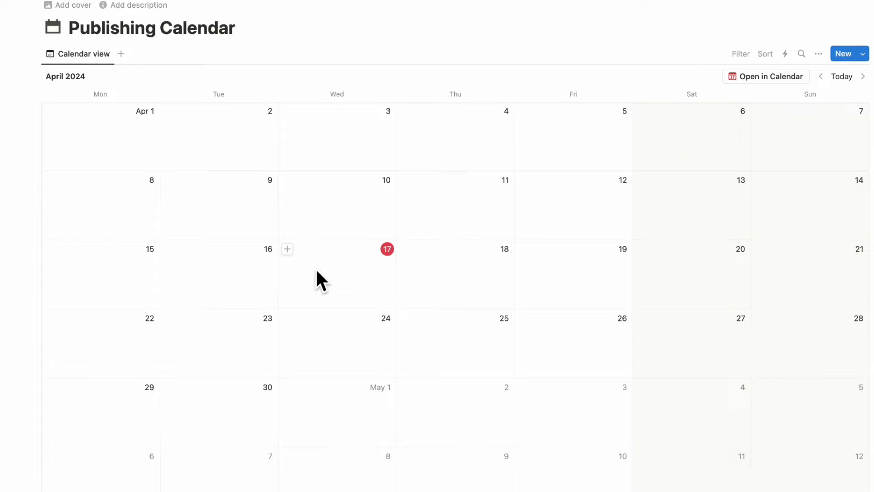
Create a calendar entry on April 17, 2024 titled "Instagram Post"
click(288, 249)
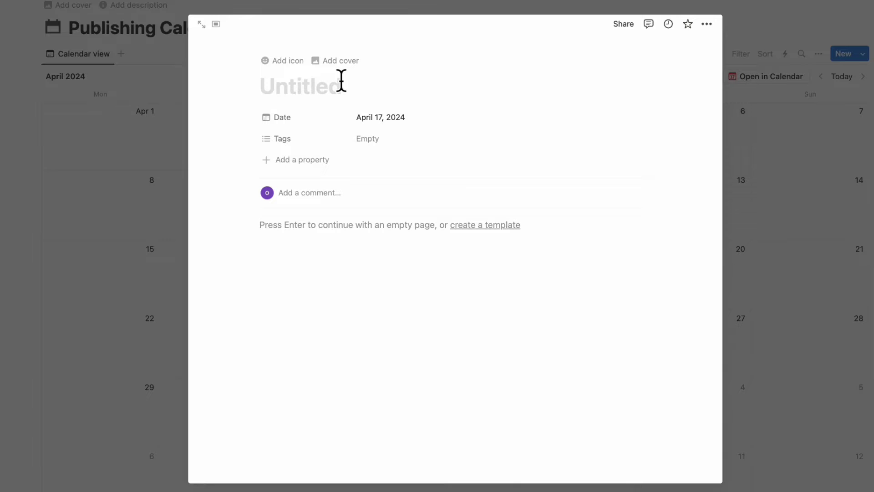
text(Instagram)
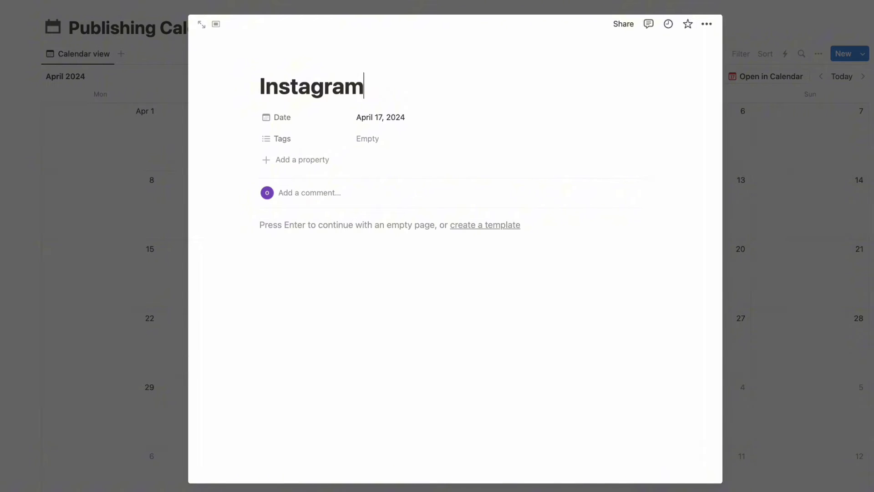
text( Post)
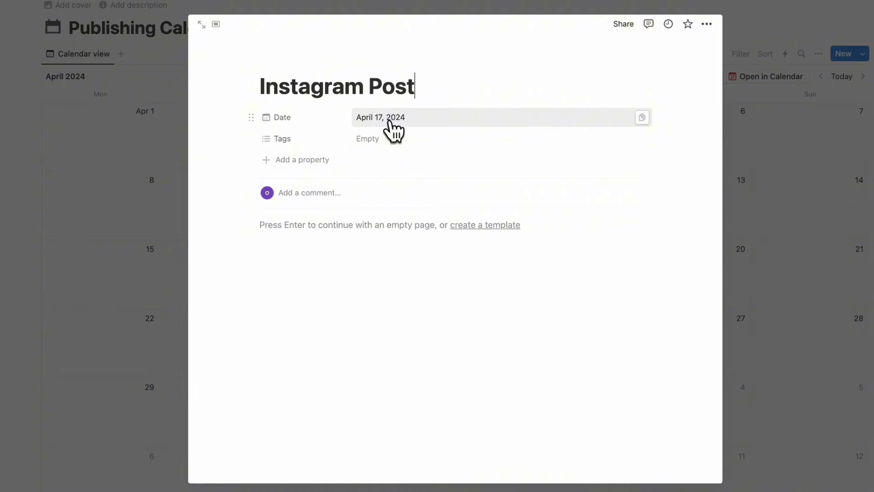
Rename the Tags property of the Instagram Post entry to "Platforms"
click(314, 140)
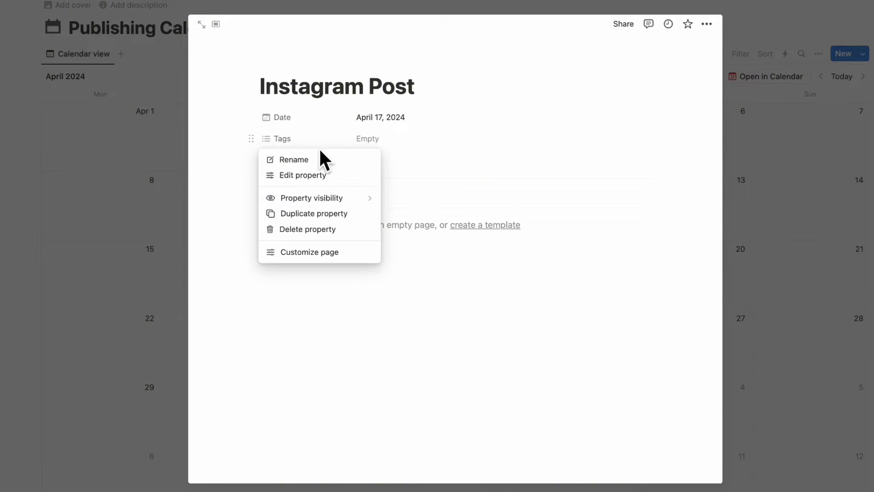
click(322, 160)
text(Platform)
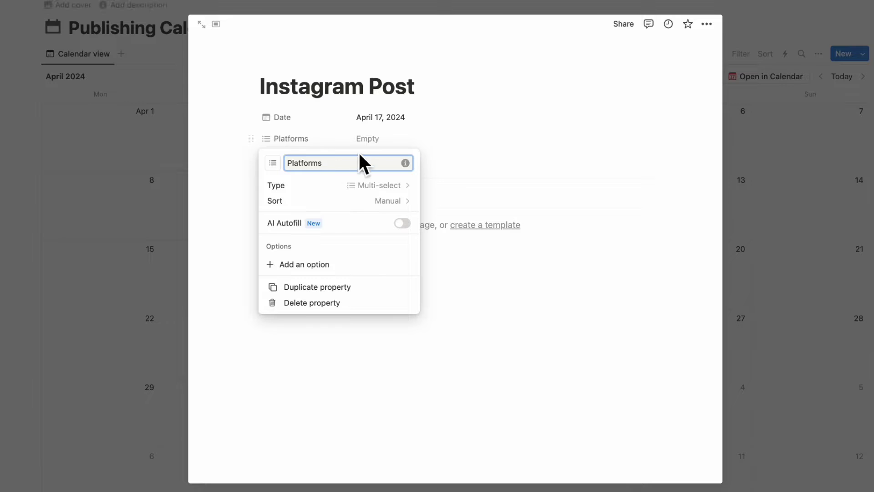
key(Return)
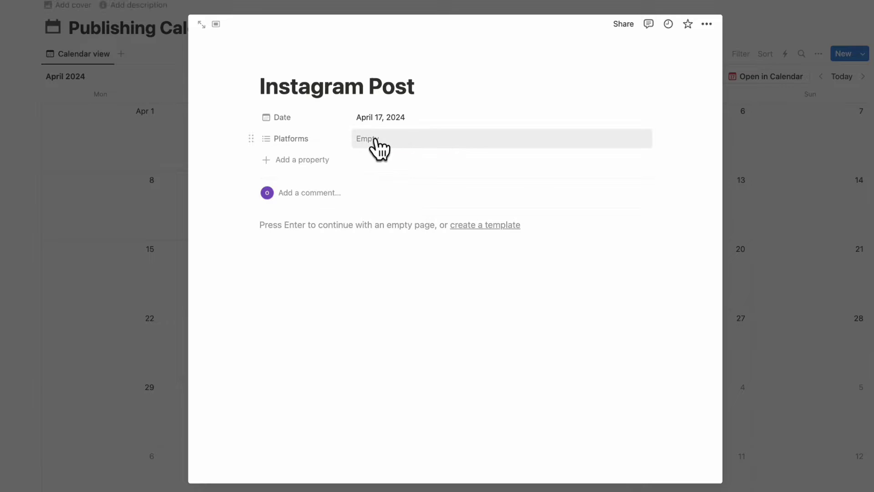
Create and assign the Platforms options Instagram, Facebook and YouTube on the Instagram Post entry
click(373, 140)
text(Instagram)
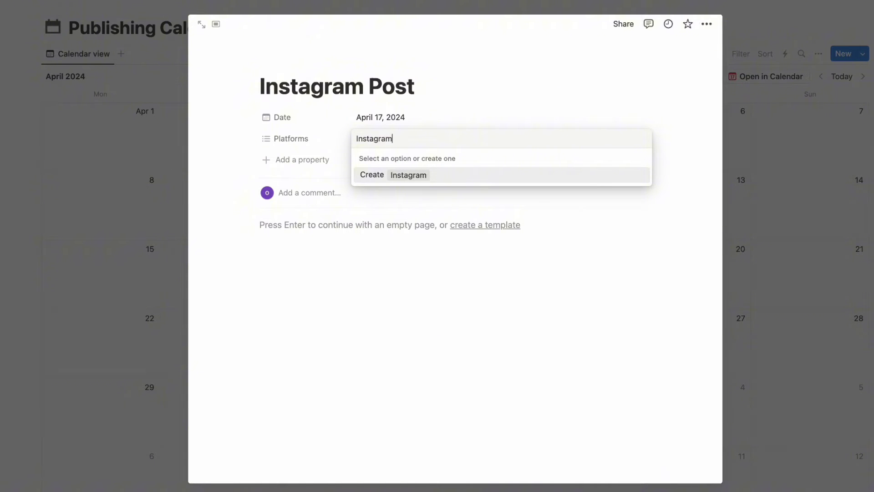
key(Return)
text(Facebook)
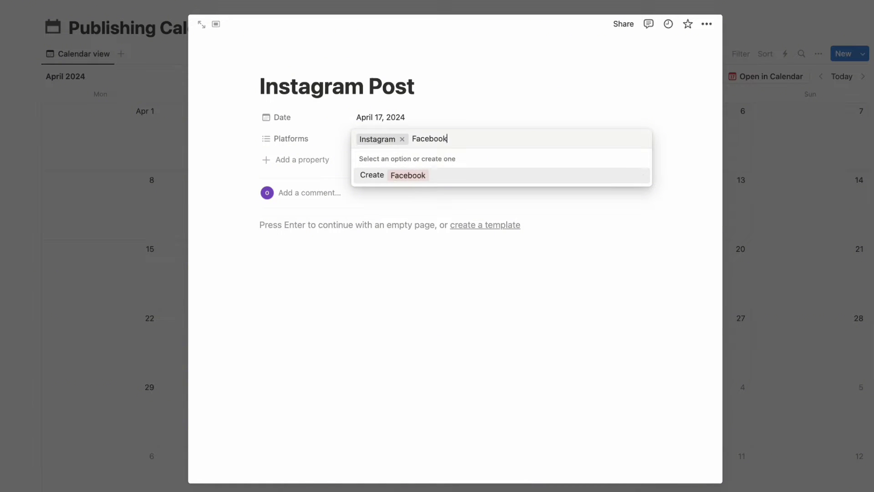
key(Return)
text(You)
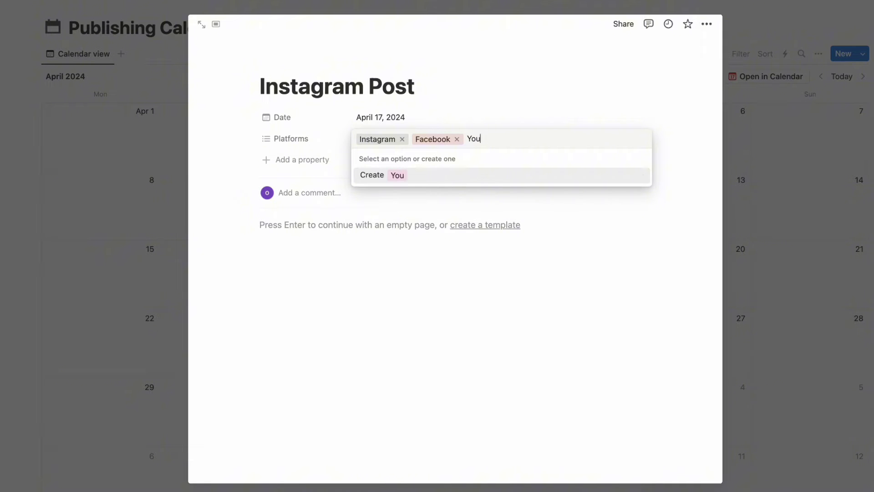
text(Tube)
key(Return)
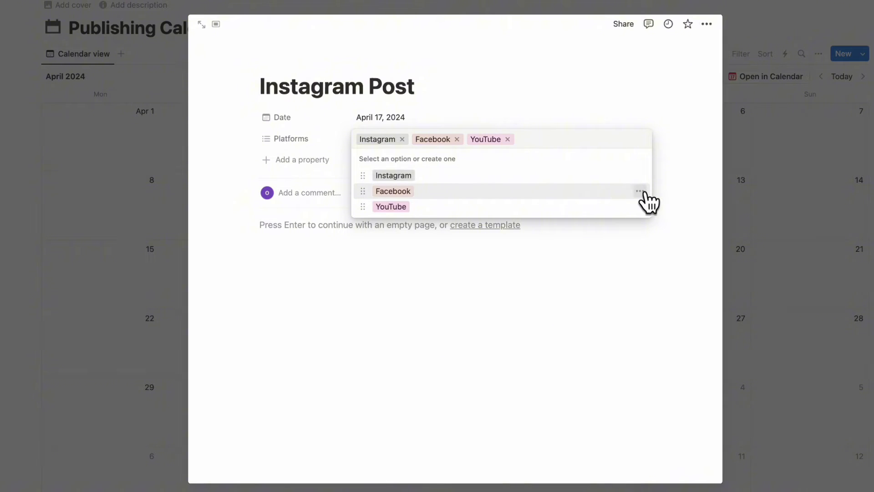
Change the color of the Facebook and YouTube options in the Platforms property to Gray
click(640, 191)
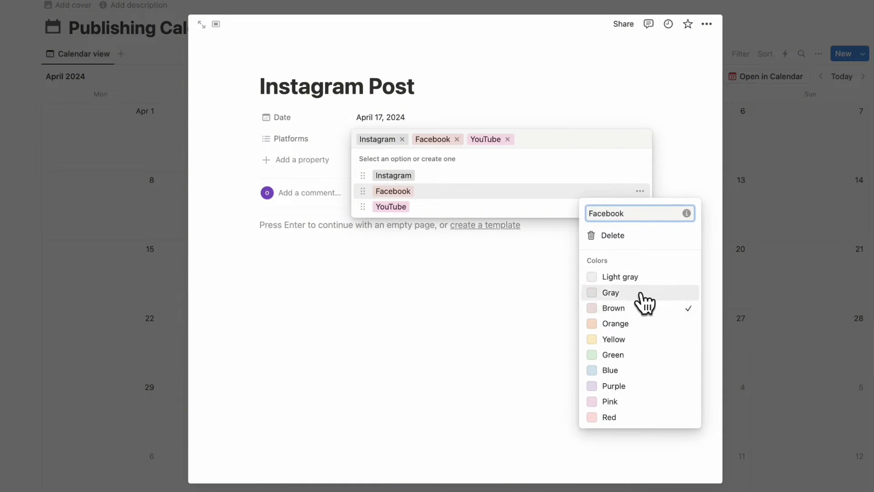
click(638, 292)
click(575, 195)
click(640, 207)
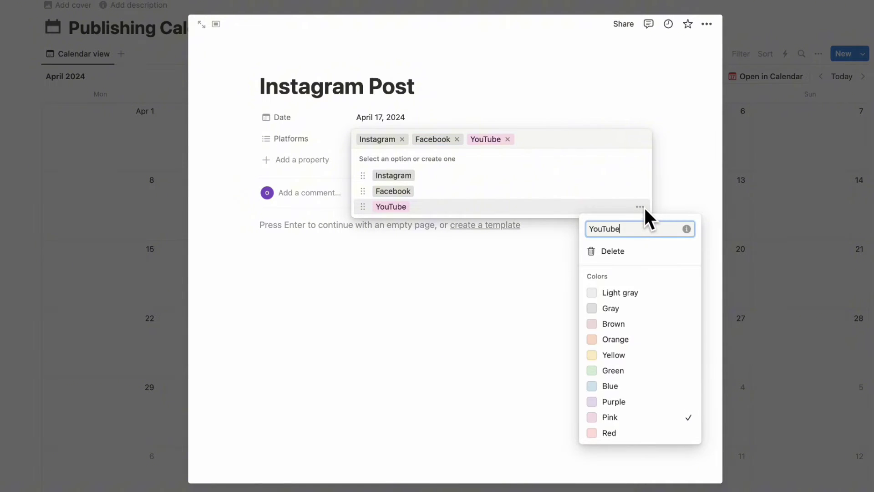
click(665, 309)
click(548, 117)
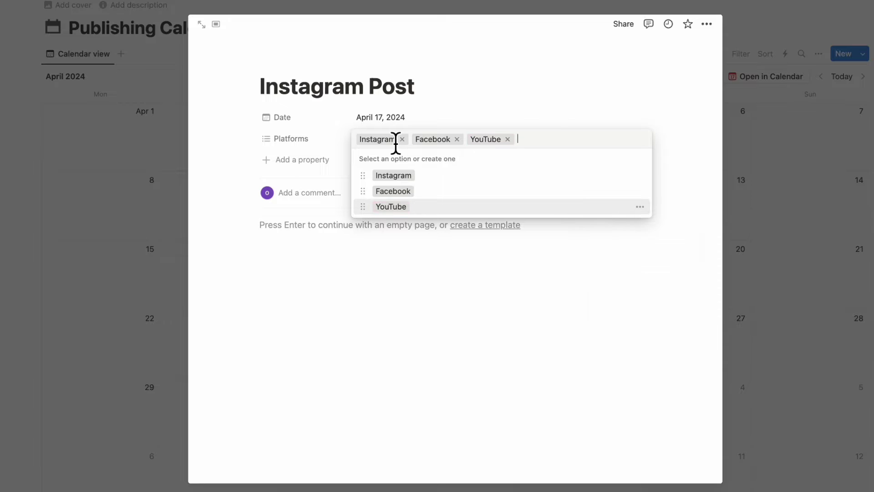
Remove Facebook and YouTube from the Instagram Post entry's Platforms, keeping only Instagram assigned
click(455, 124)
click(395, 139)
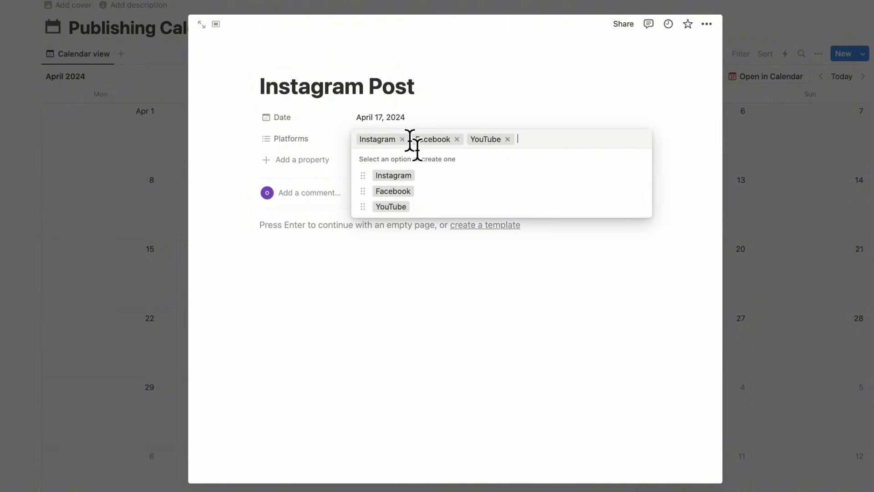
click(457, 138)
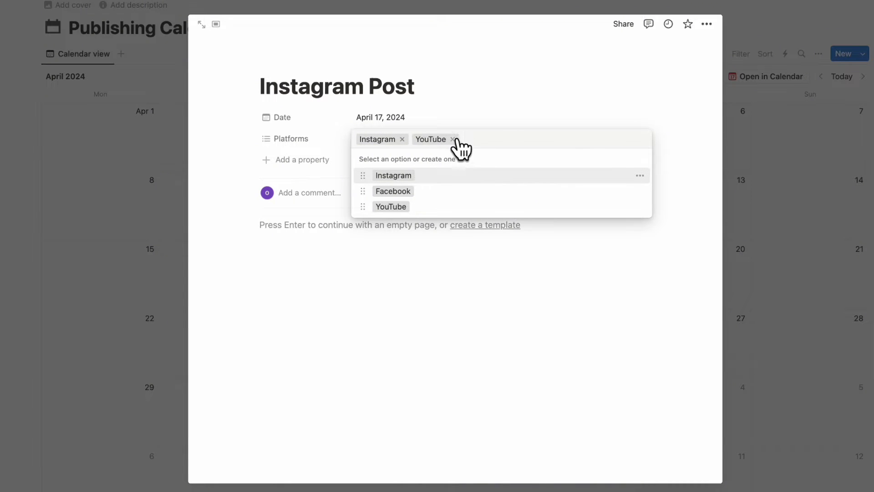
click(453, 139)
click(462, 121)
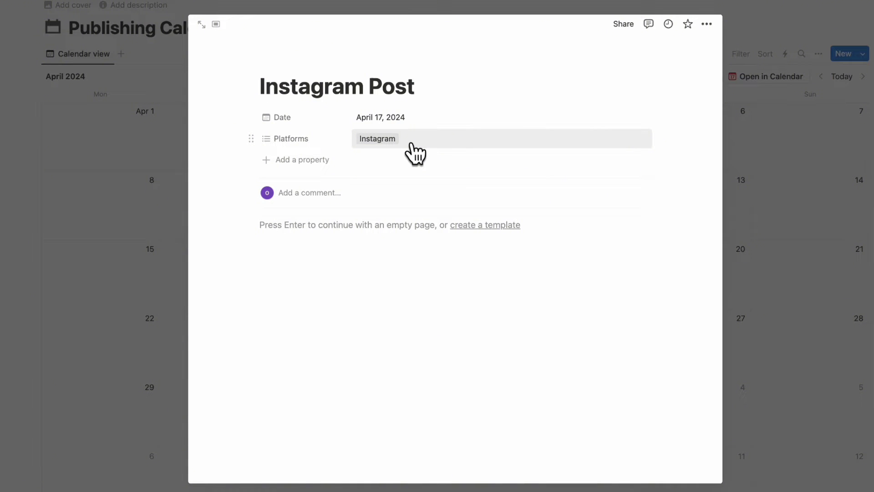
Add a Select property named "Status" to the Instagram Post entry
click(307, 159)
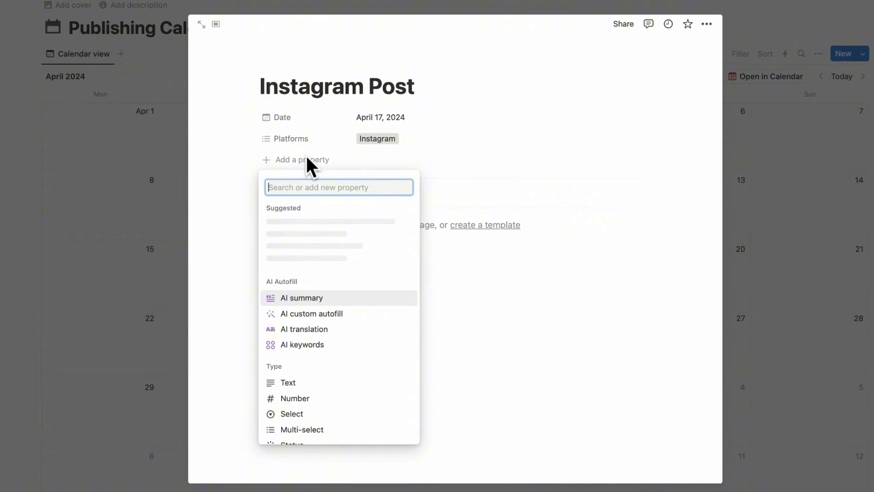
text(select)
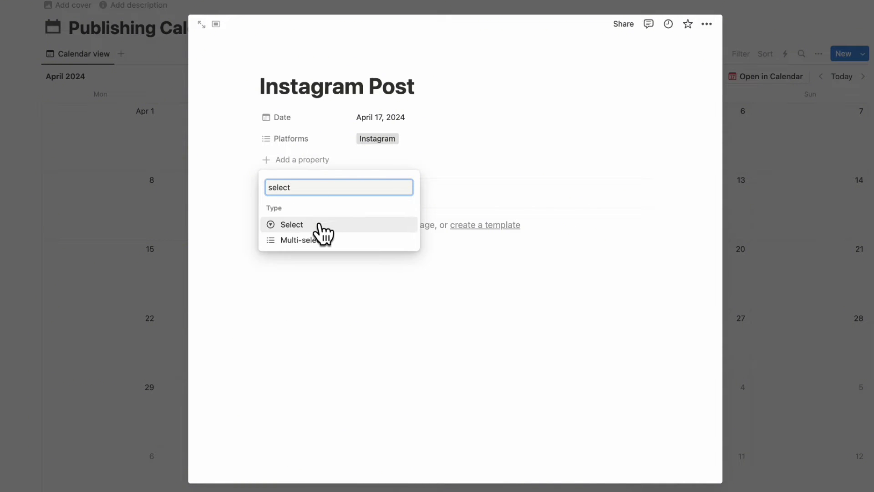
click(321, 228)
key(BackSpace)
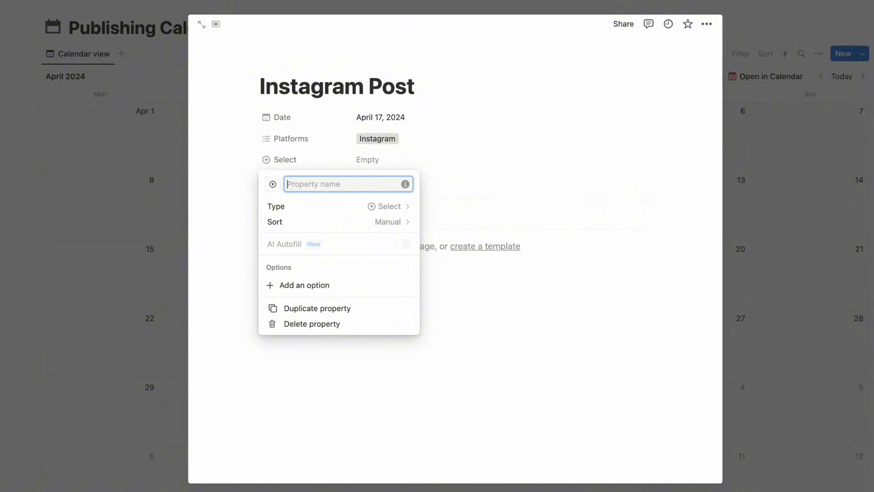
text(Status)
click(433, 171)
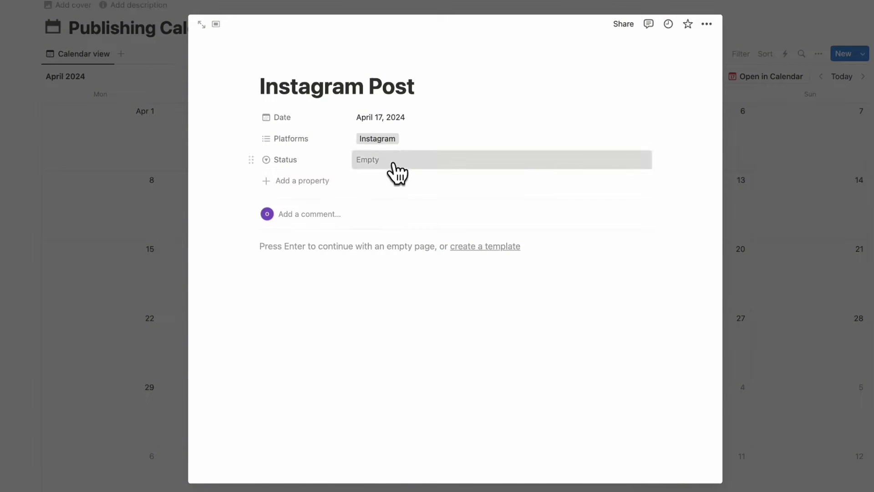
Create the options "Not Started" and "In Progress" for the Status property
click(398, 166)
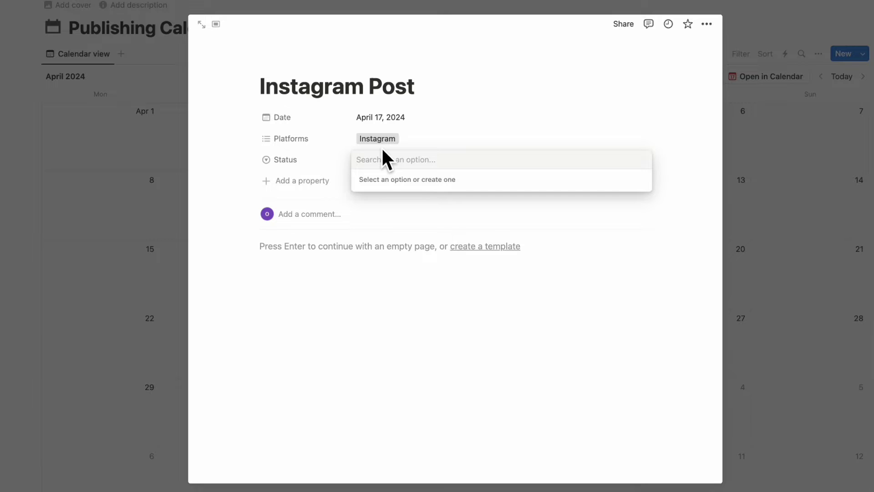
text(Not Starte)
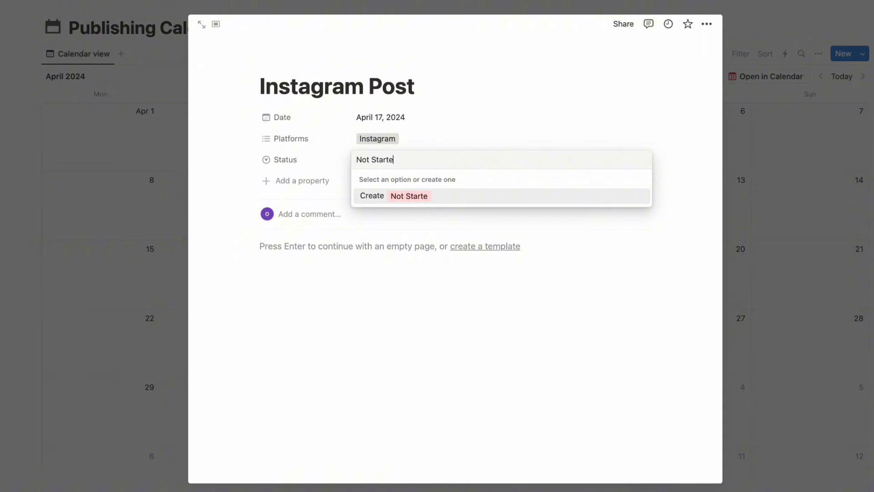
text(d)
key(Return)
click(403, 167)
click(415, 161)
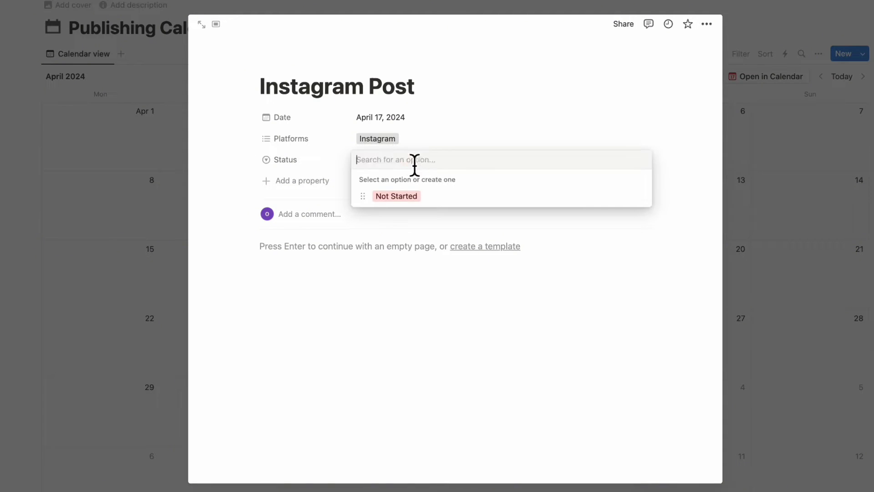
text(In P)
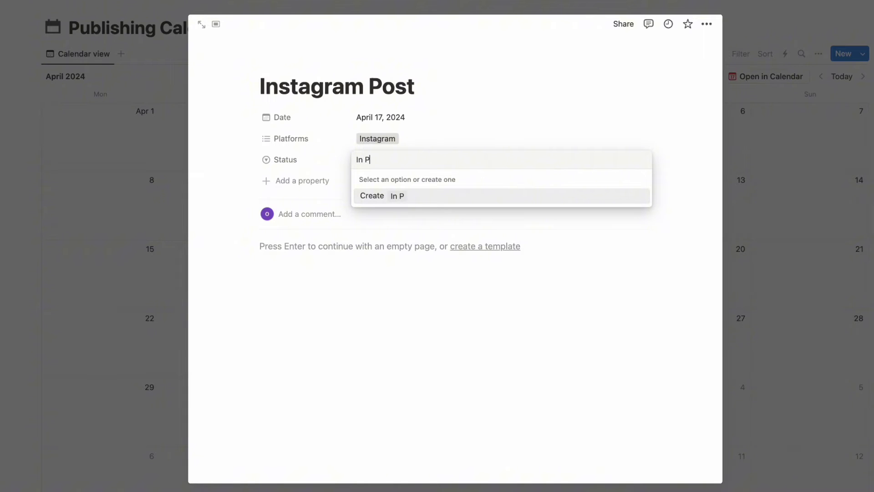
text(rogress)
key(Return)
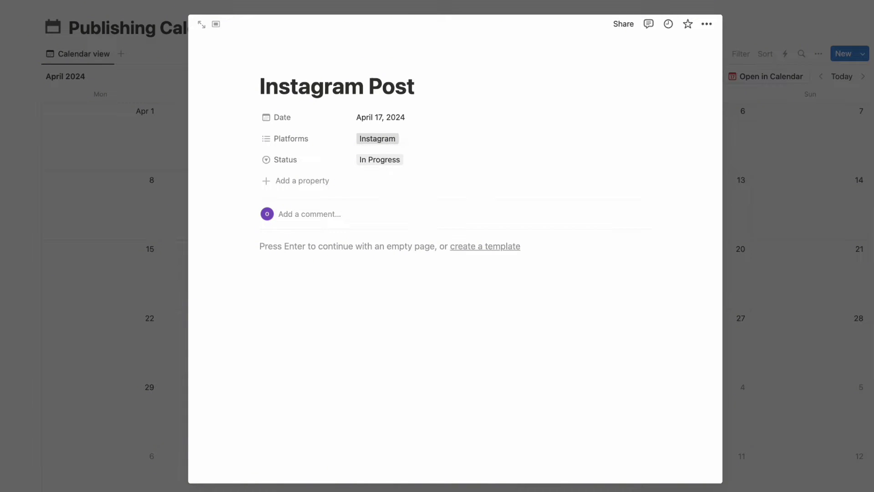
Create the further Status options "Scheduled" and "Published"
click(410, 162)
click(411, 160)
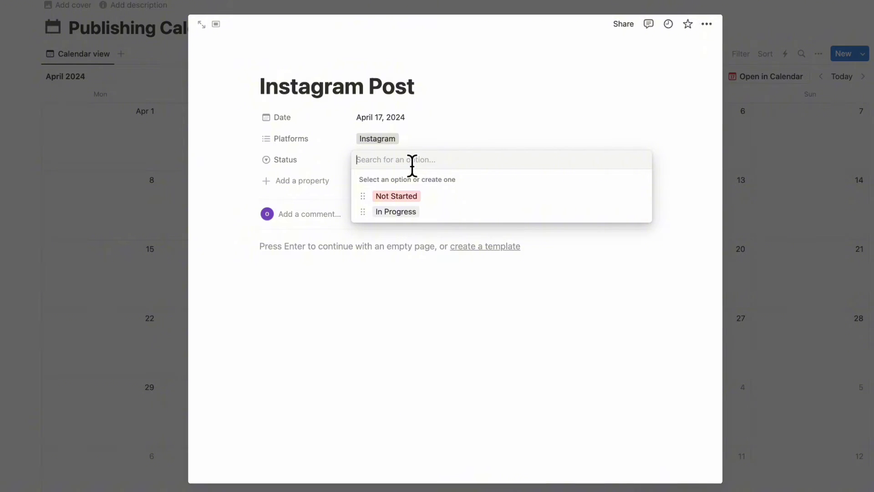
text(Scheduled)
key(Return)
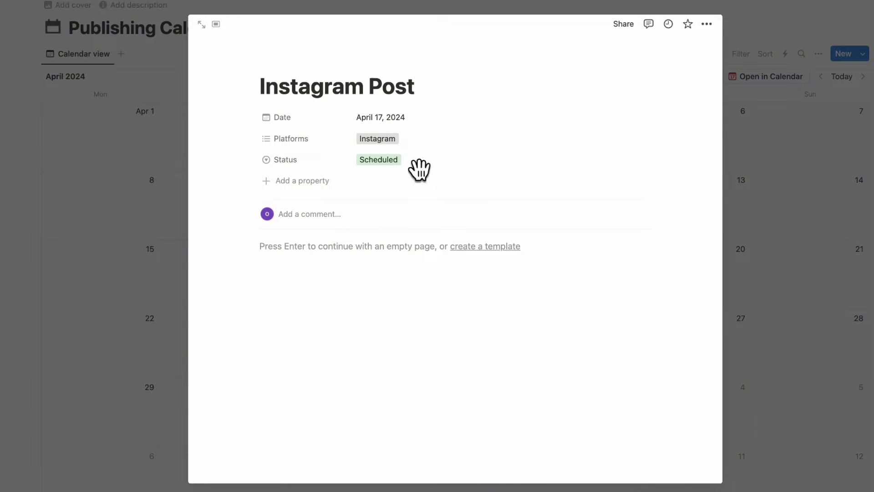
click(419, 168)
key(BackSpace)
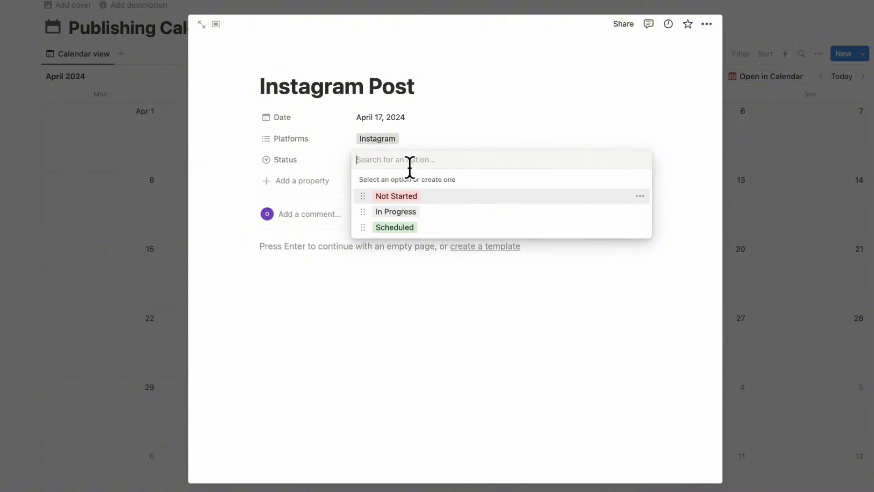
text(Published)
key(Return)
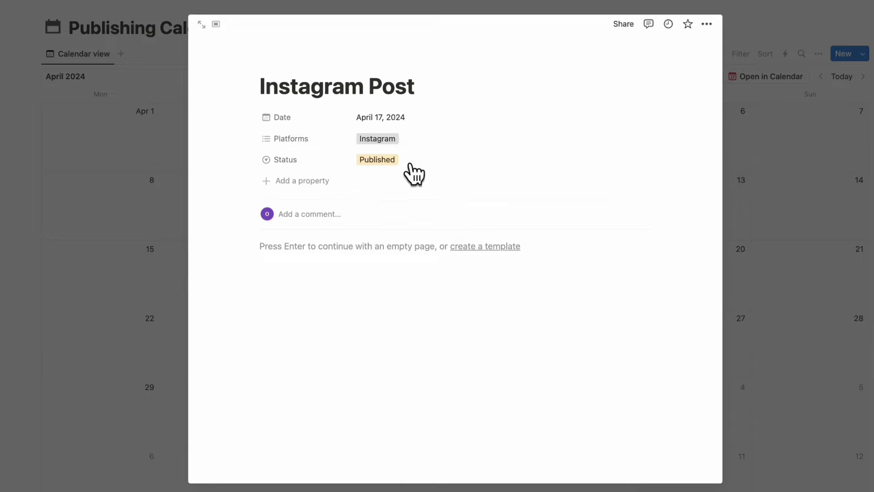
Color the In Progress status option Blue and set the Instagram Post entry's Status to Not Started
click(436, 163)
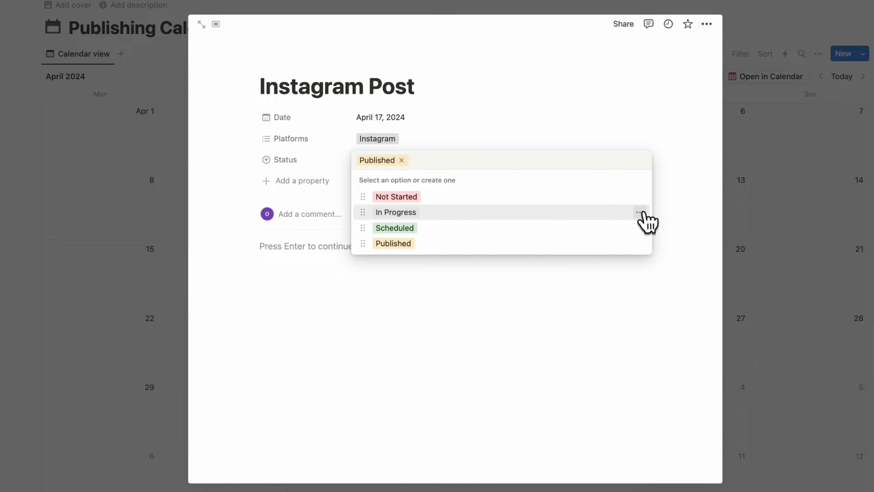
click(641, 212)
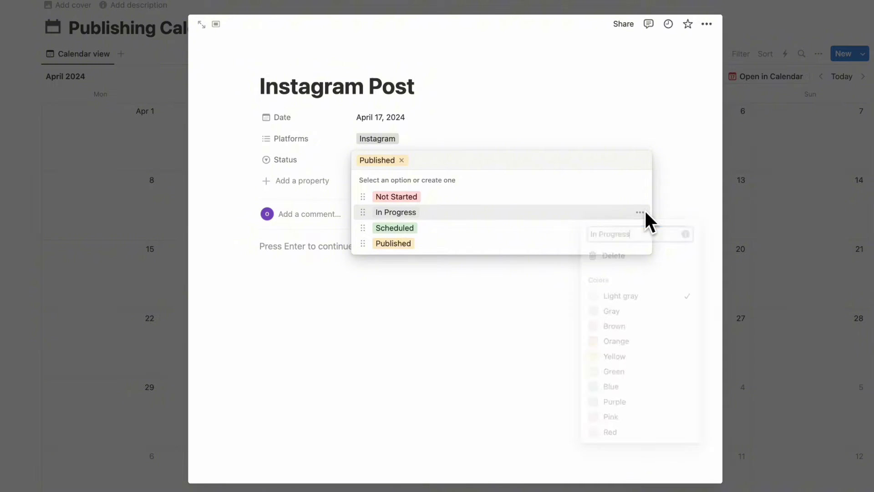
click(629, 393)
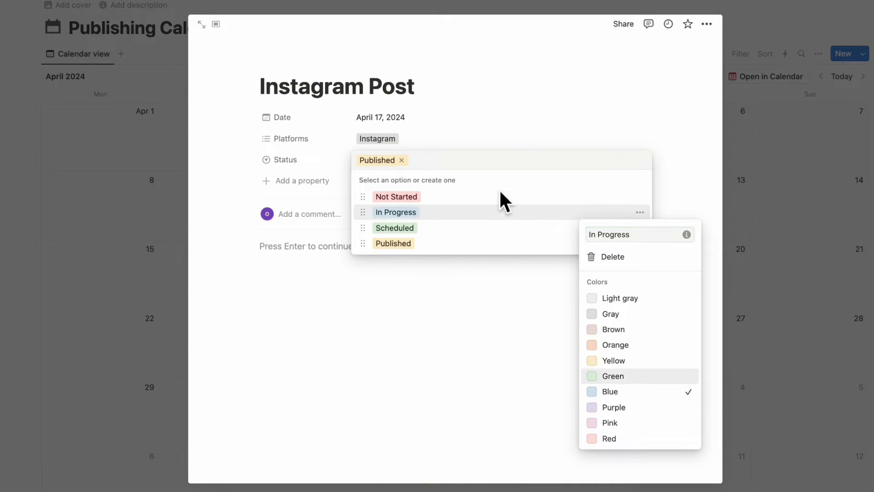
key(Escape)
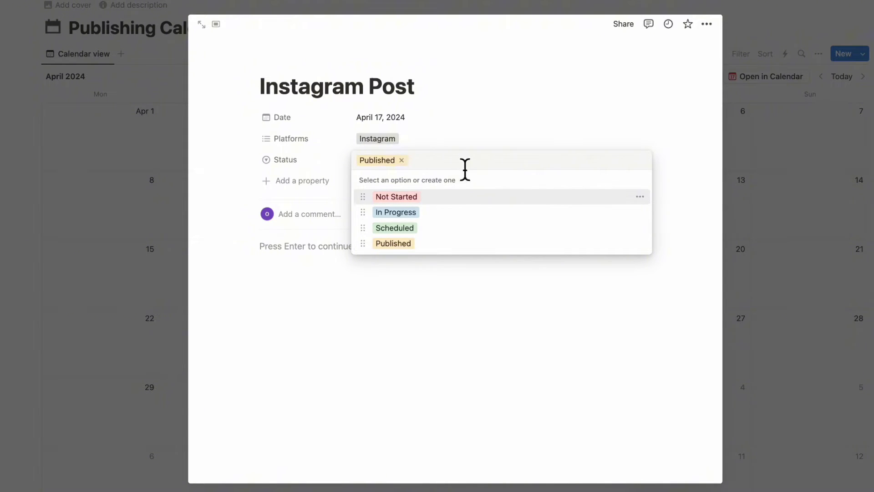
click(473, 144)
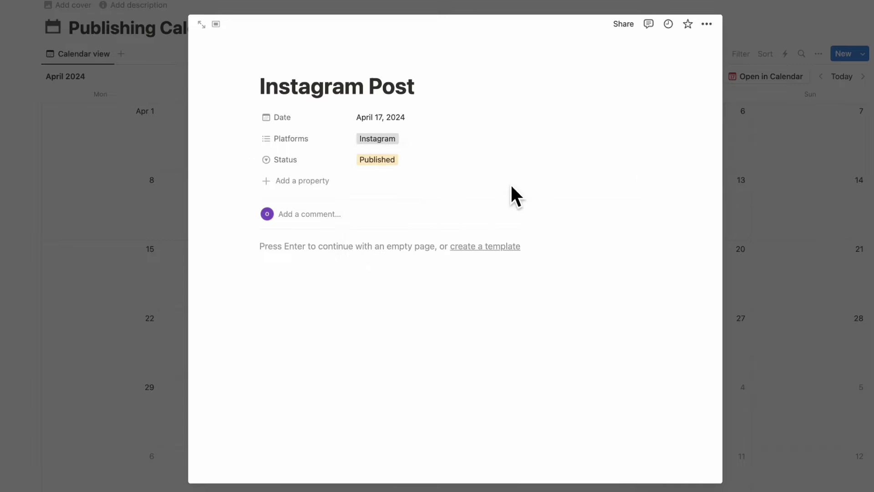
click(392, 169)
click(419, 197)
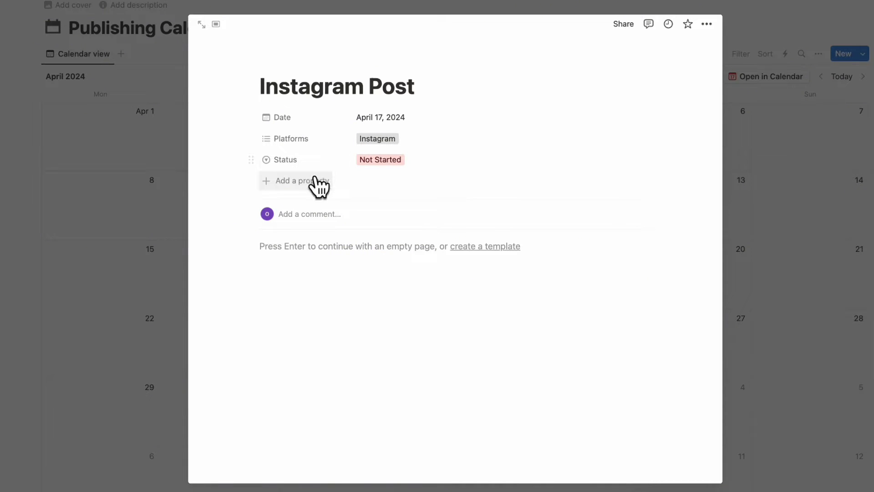
Add a URL property to the Instagram Post entry, keeping its default name, and close the entry
click(312, 187)
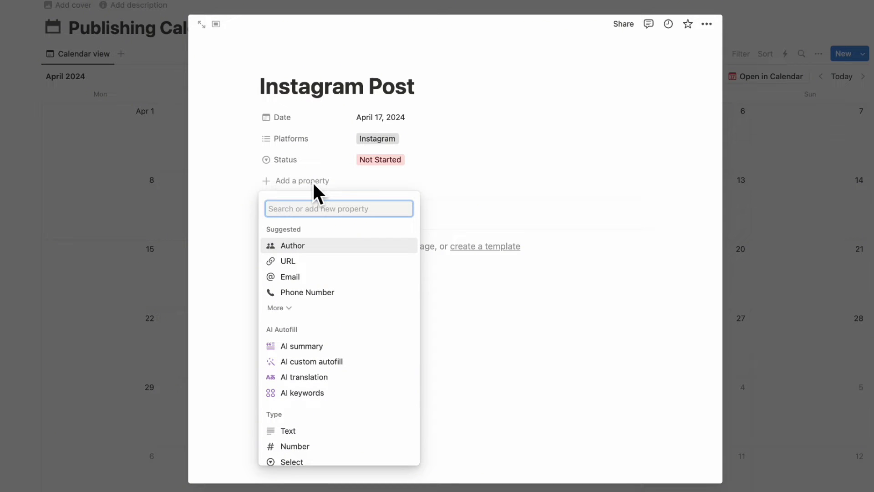
text(url)
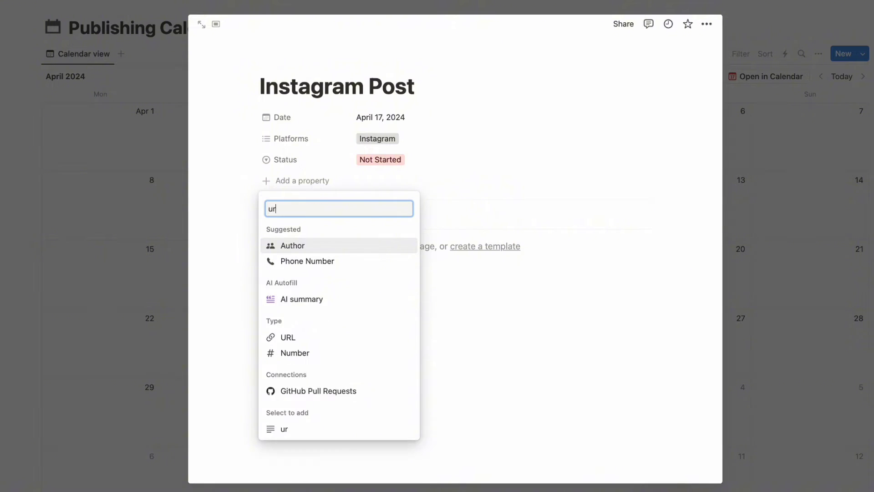
click(319, 248)
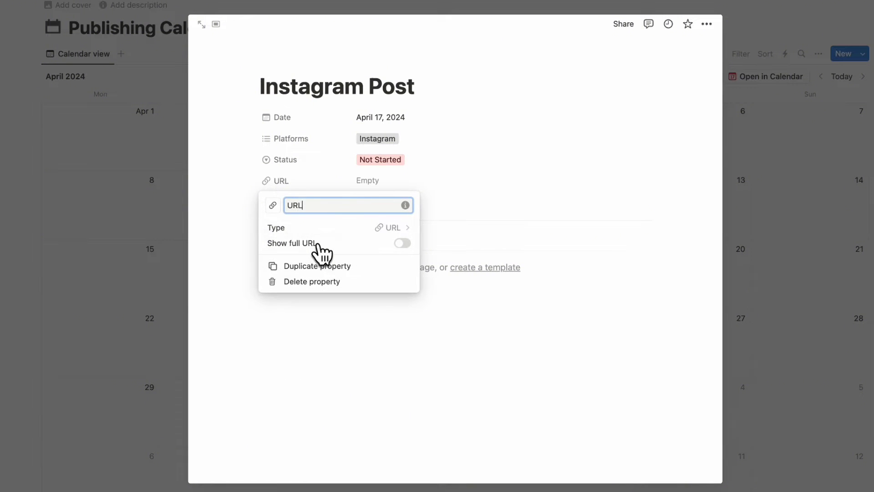
click(378, 187)
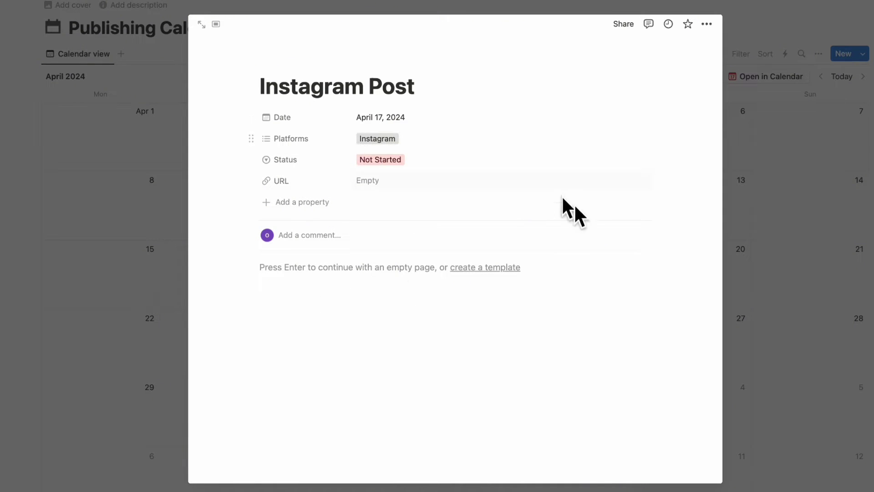
key(Escape)
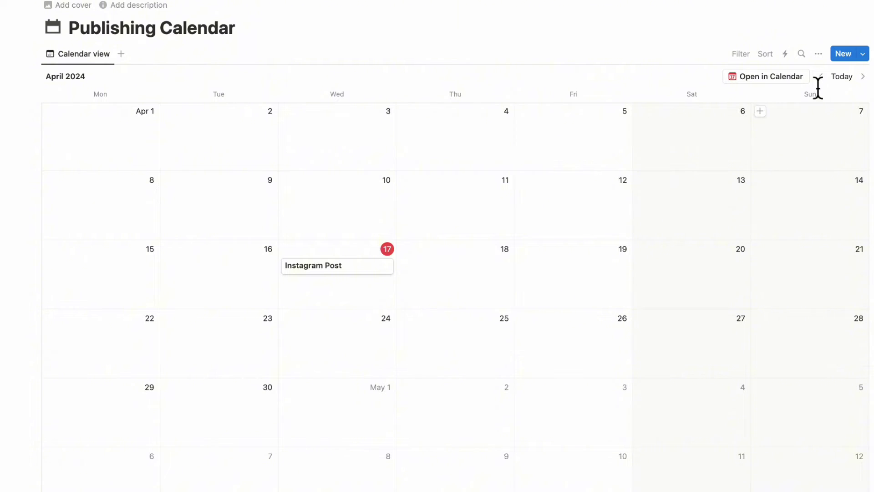
click(819, 54)
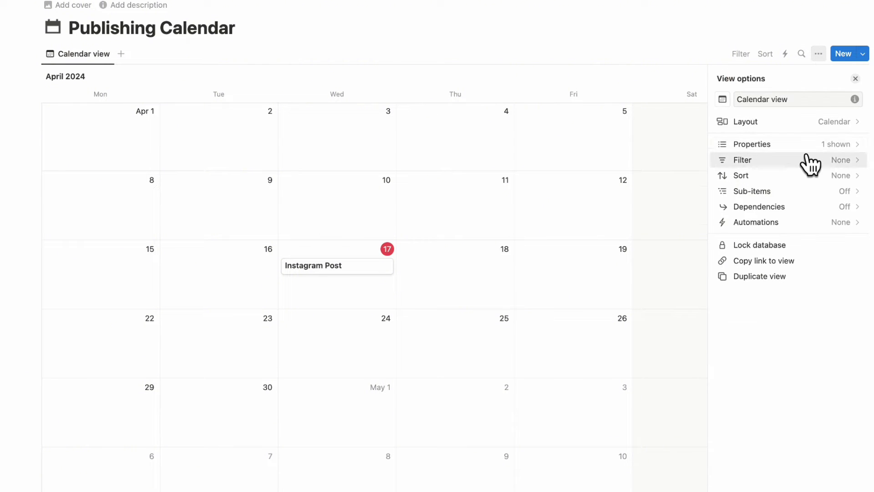
click(787, 144)
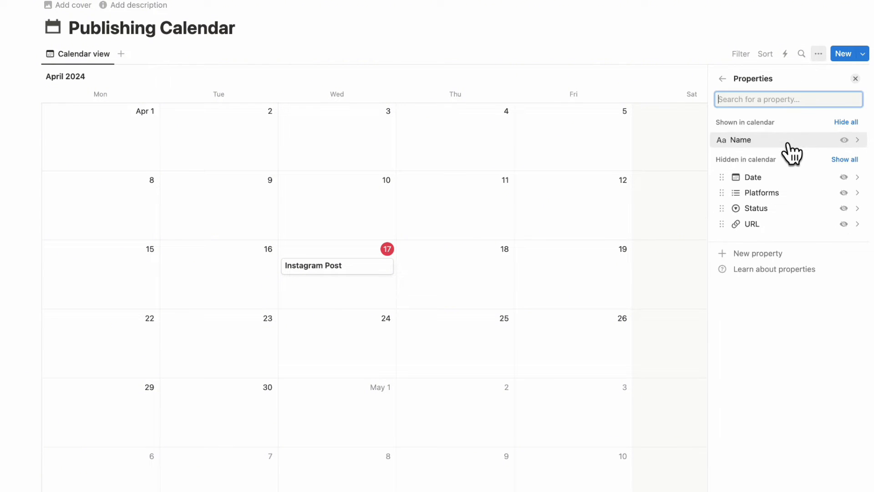
click(843, 193)
click(845, 208)
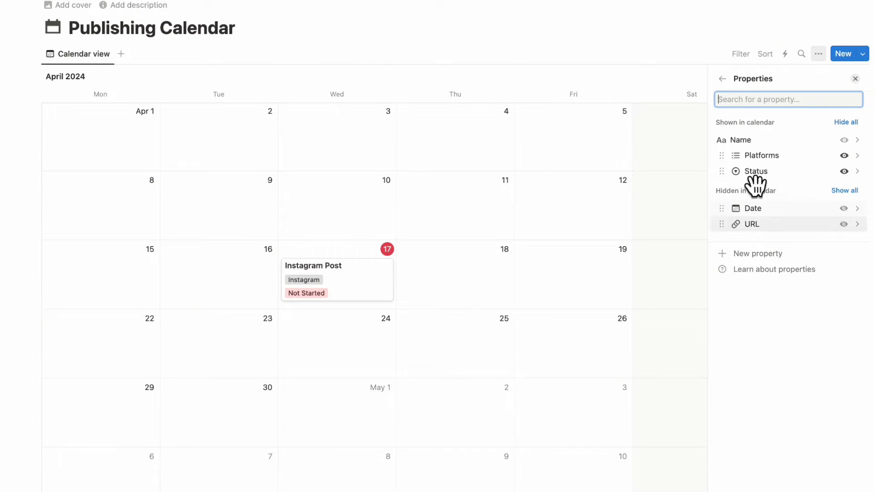
click(855, 78)
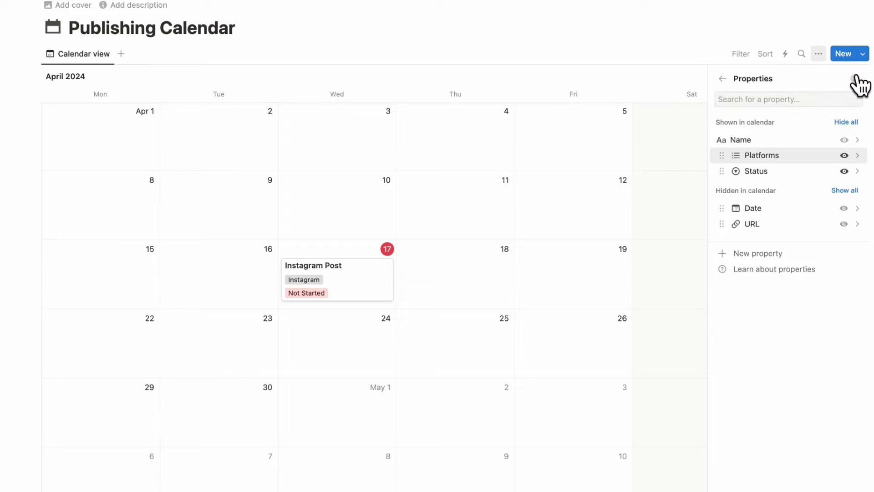
click(818, 54)
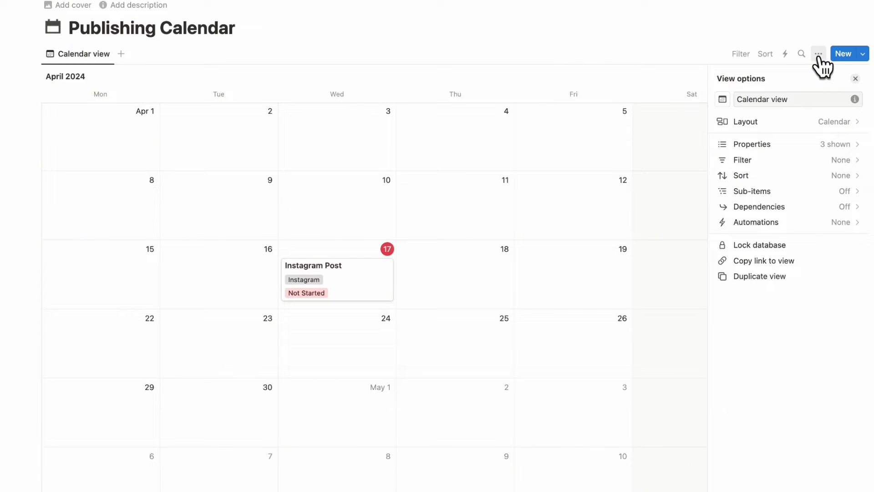
click(825, 127)
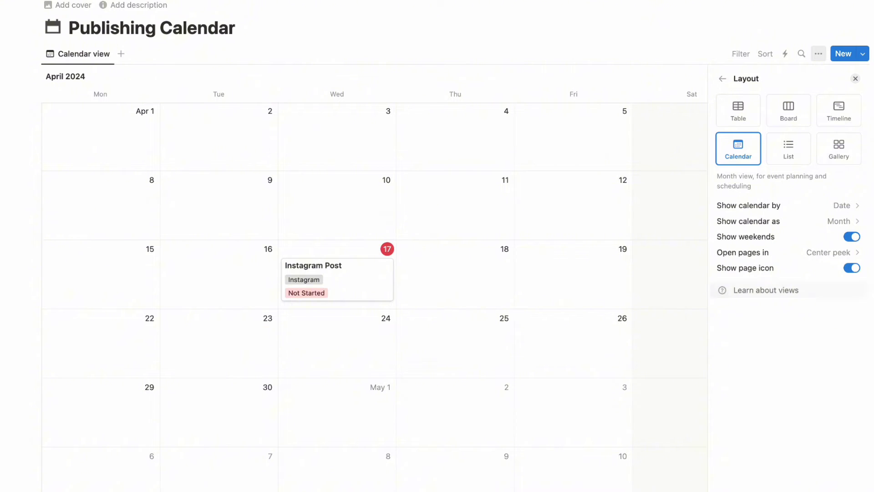
click(852, 269)
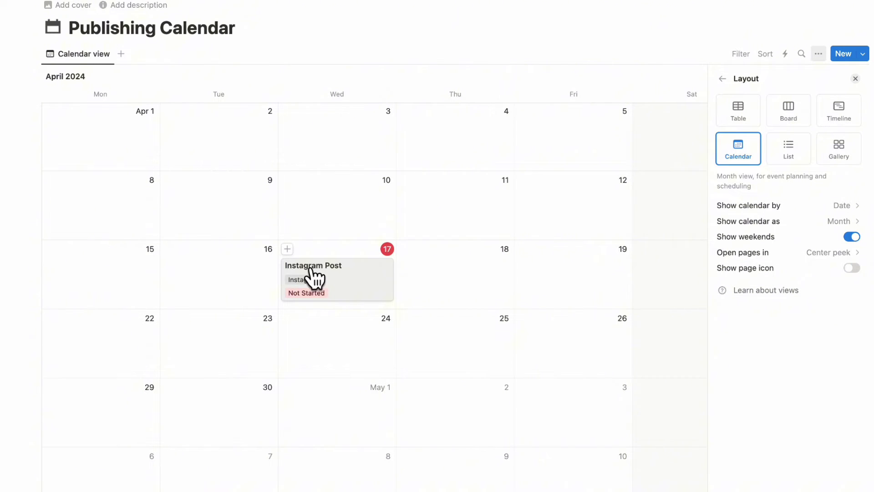
click(856, 80)
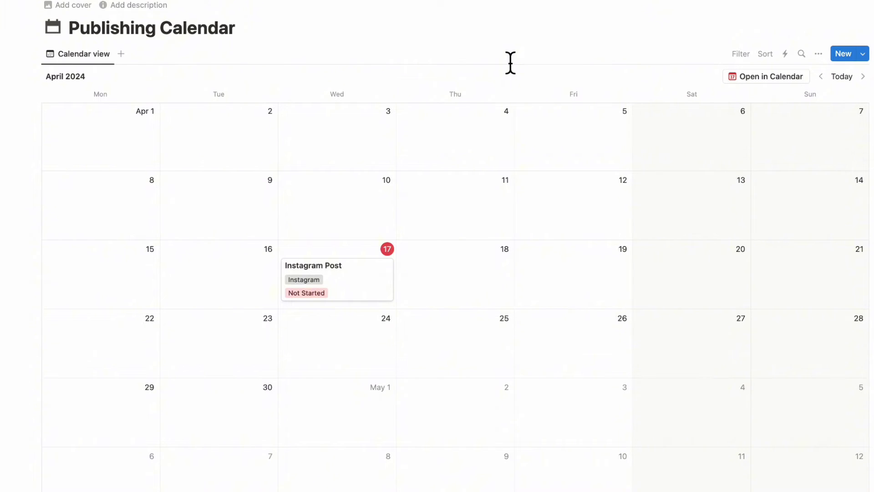
Return to the Content Planner page and move the Publishing Calendar link into the DATABASES callout
click(289, 2)
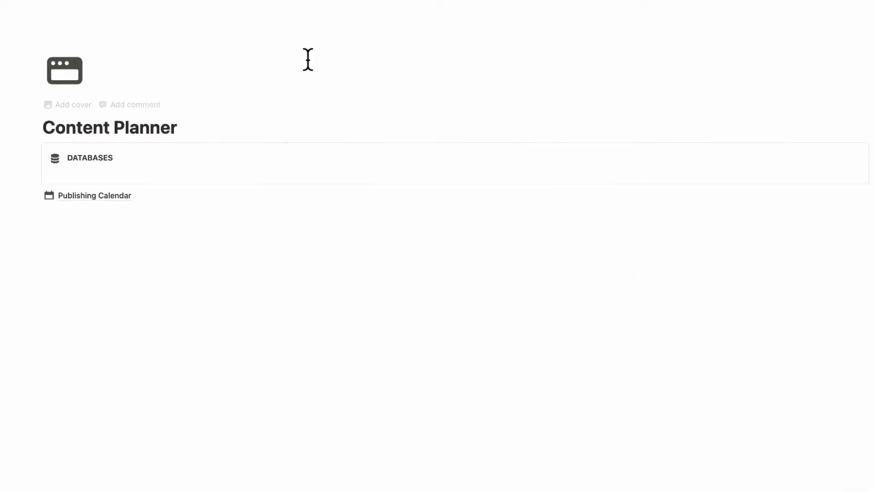
drag(35, 196, 97, 175)
key(BackSpace)
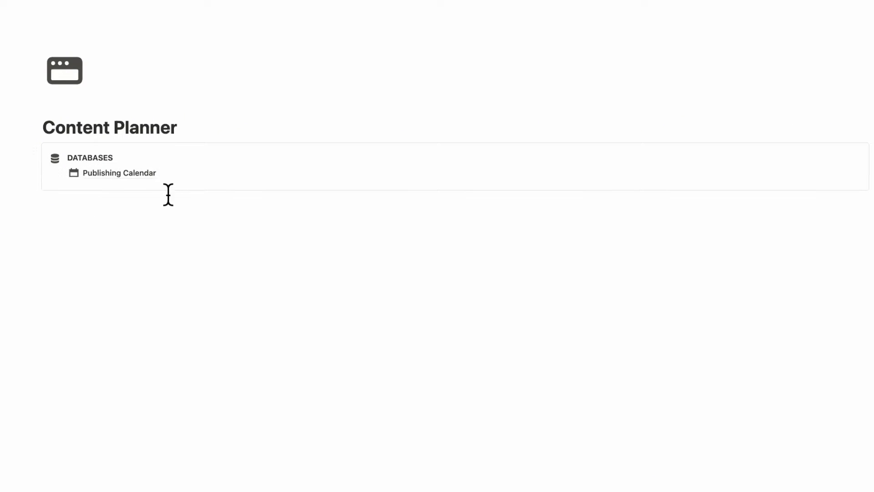
Create a sub-page titled "Tasks" below Publishing Calendar inside the DATABASES callout
click(47, 176)
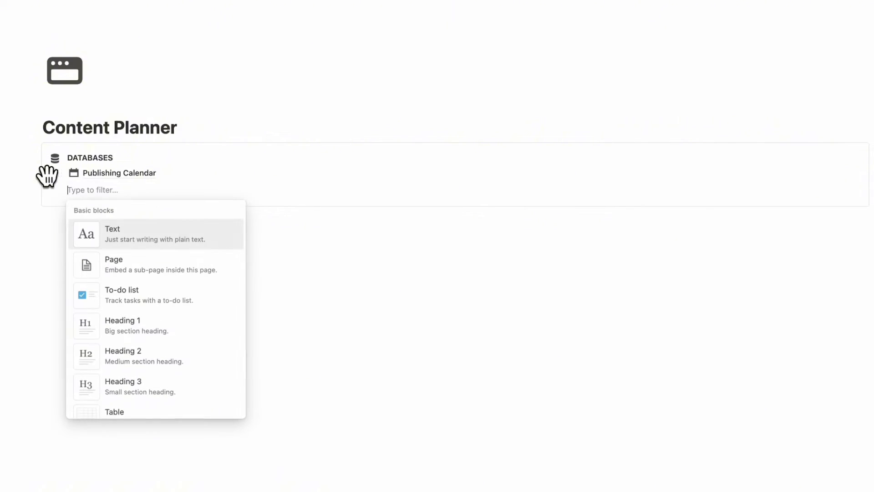
click(83, 198)
text(/)
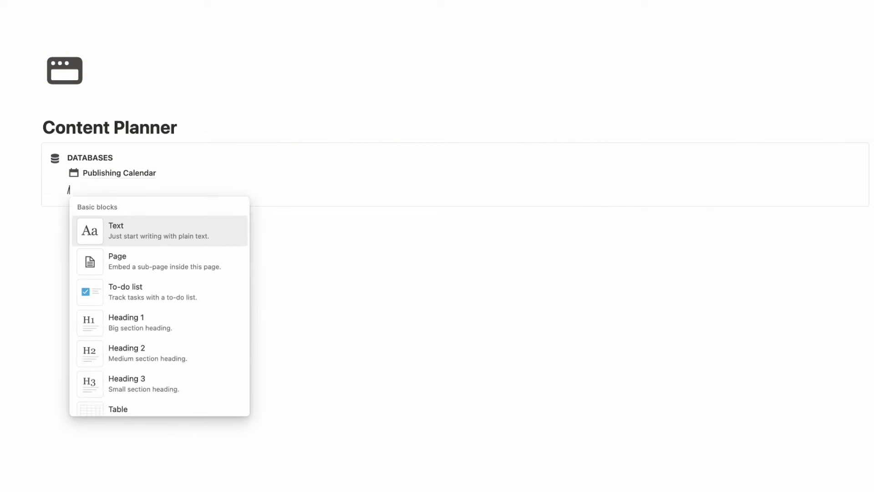
text(page)
key(Return)
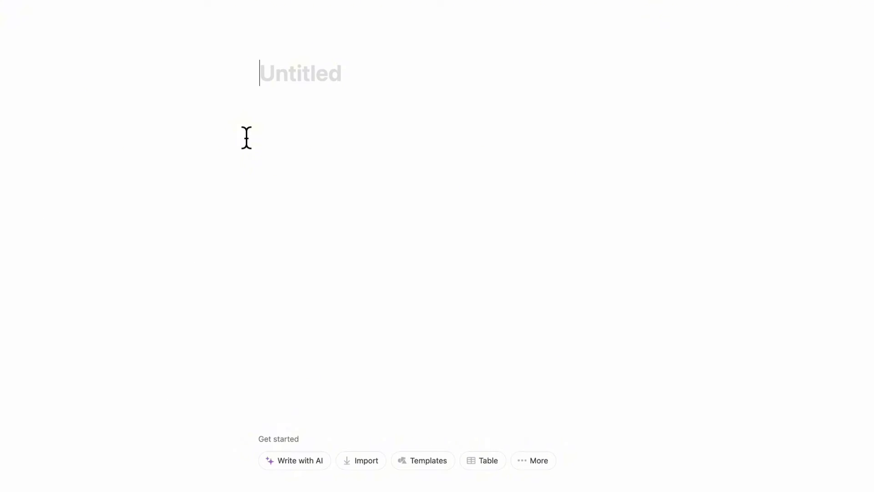
text(Tasks)
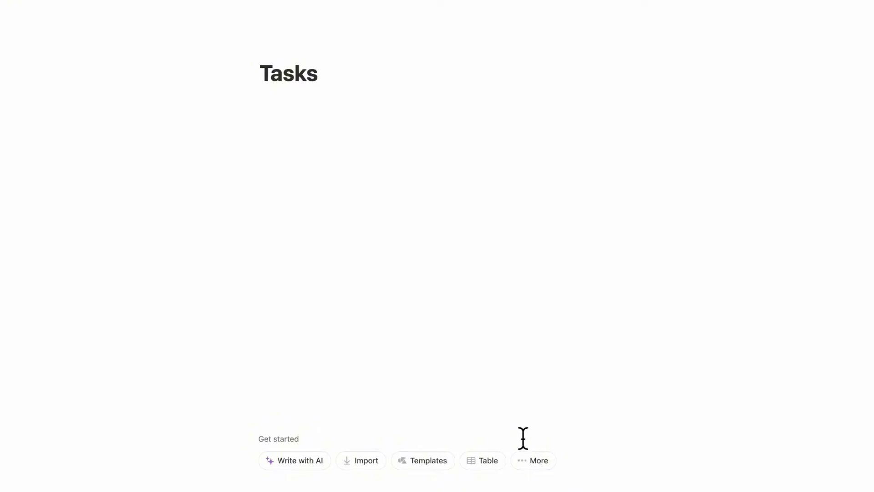
Turn the empty Tasks page into a board backed by a new database
click(541, 460)
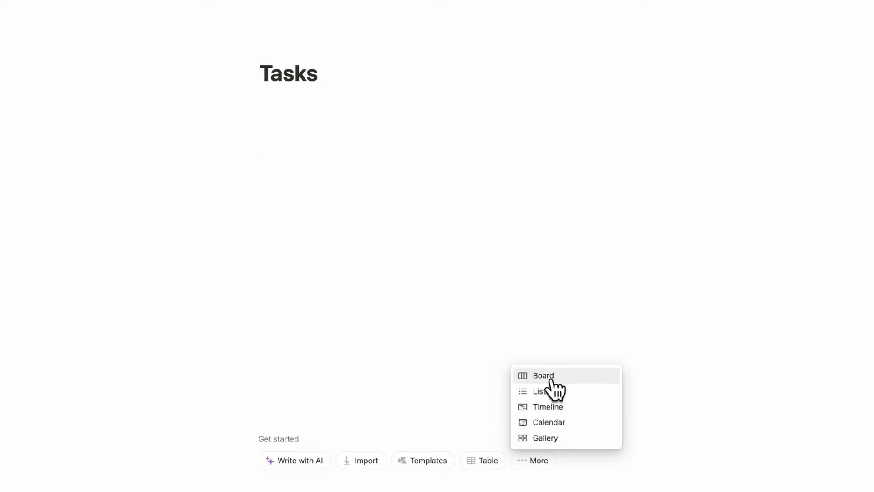
click(574, 378)
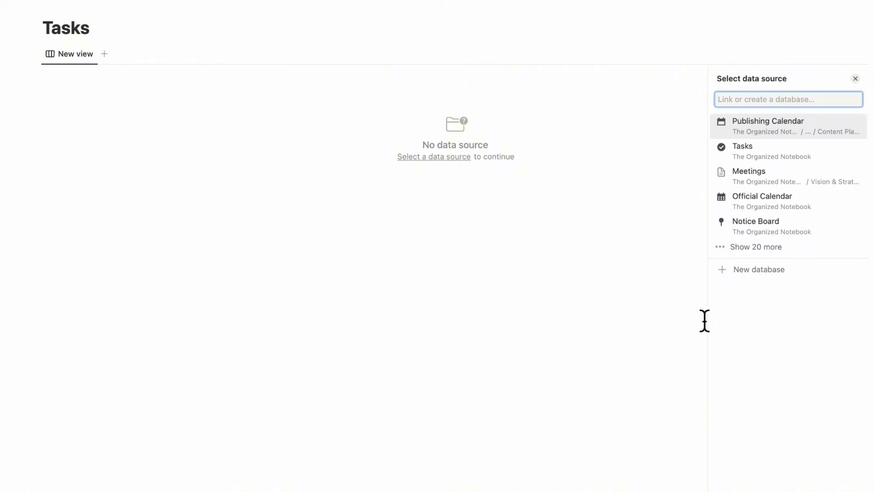
click(756, 273)
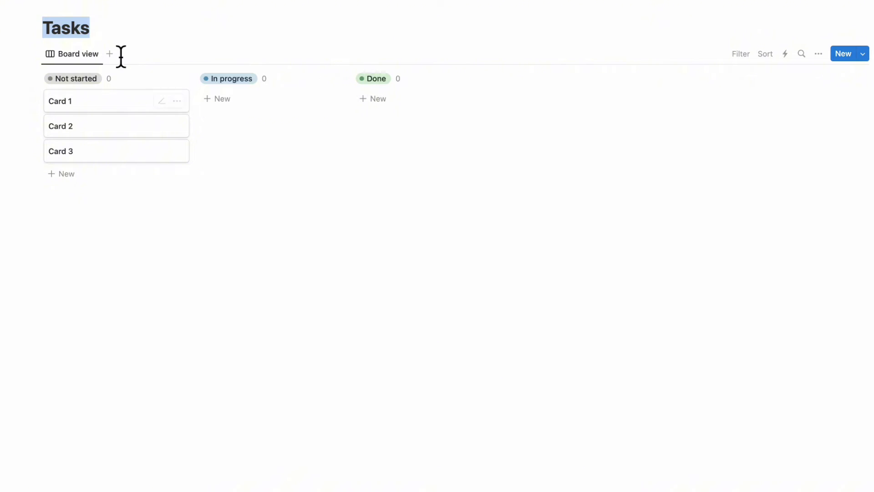
Give the Tasks database the round check mark icon, found by filtering the icons for "check"
click(68, 5)
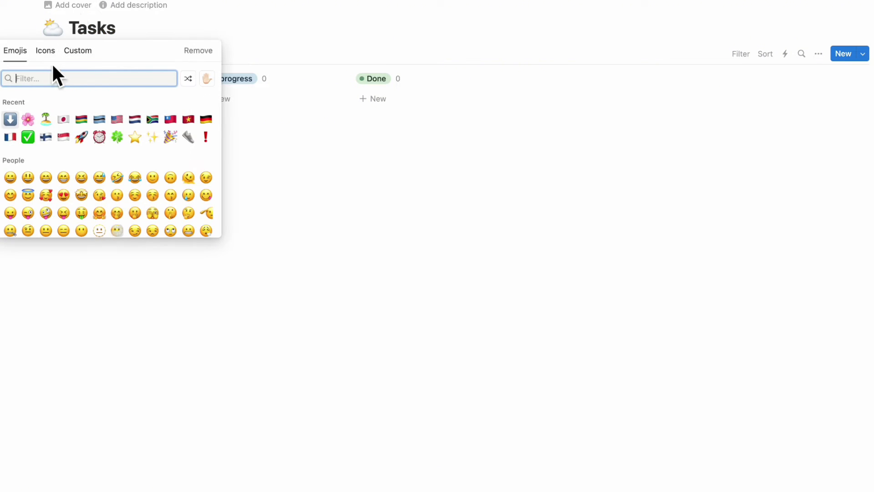
click(50, 54)
text(check)
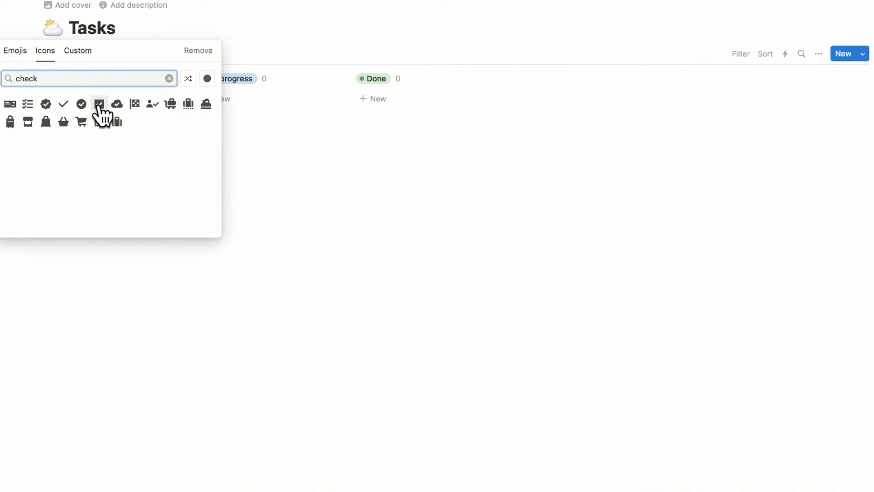
click(81, 106)
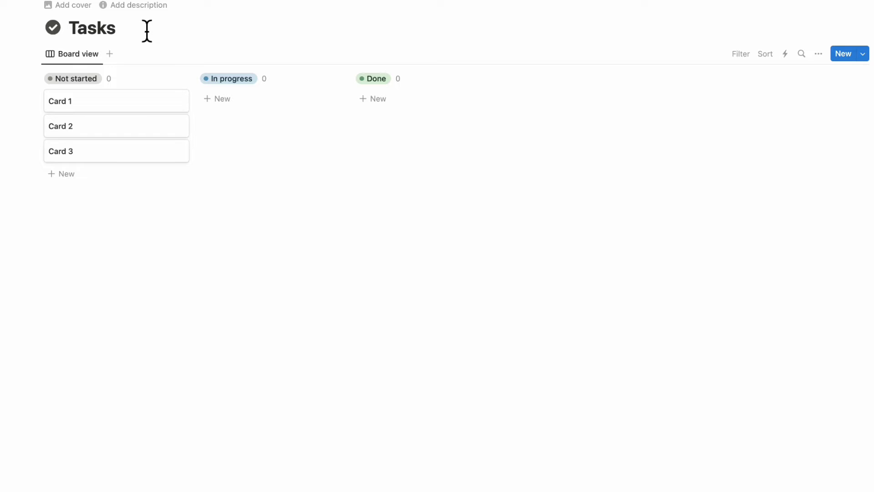
Open Card 1 on the Tasks board and rename it "Prep in canva the carousel for the instagram"
click(115, 110)
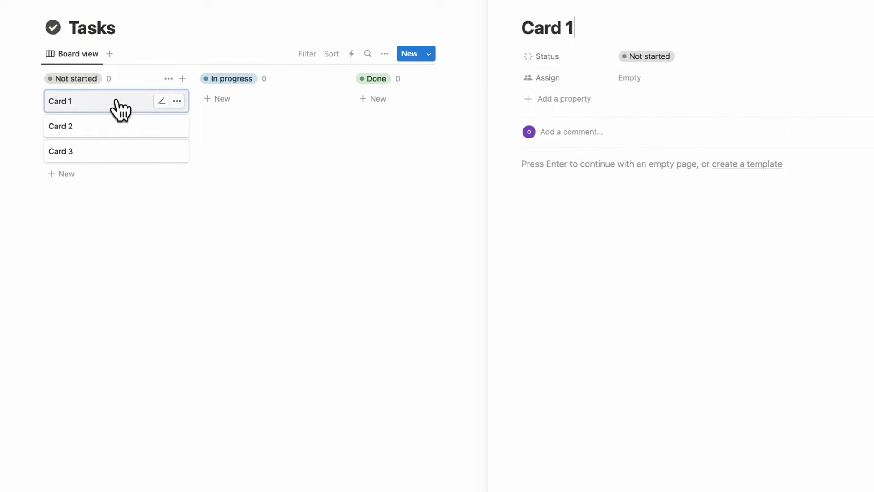
triple_click(569, 30)
key(BackSpace)
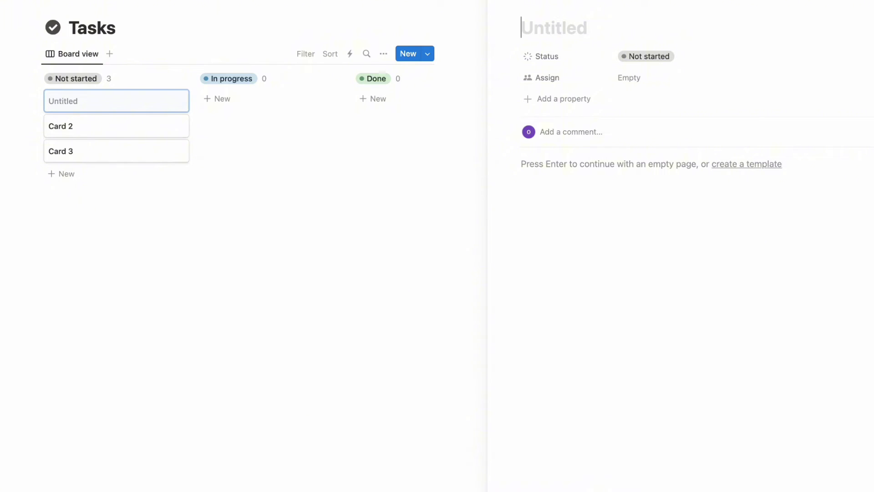
text(Prep in canva the carousel for t)
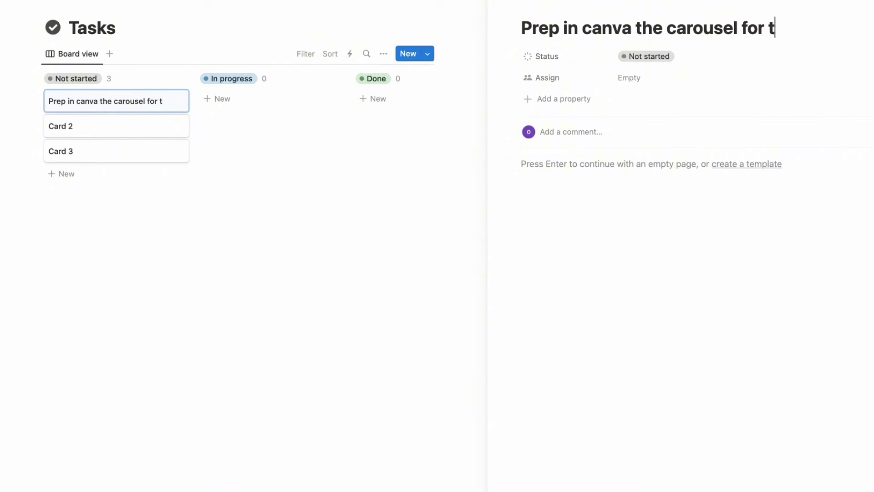
text(he instagram)
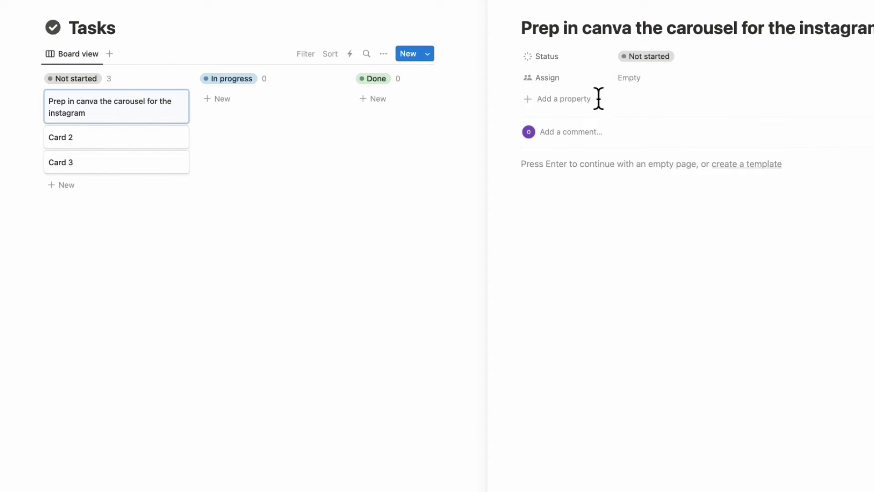
Assign the carousel task to organized notebook
click(634, 81)
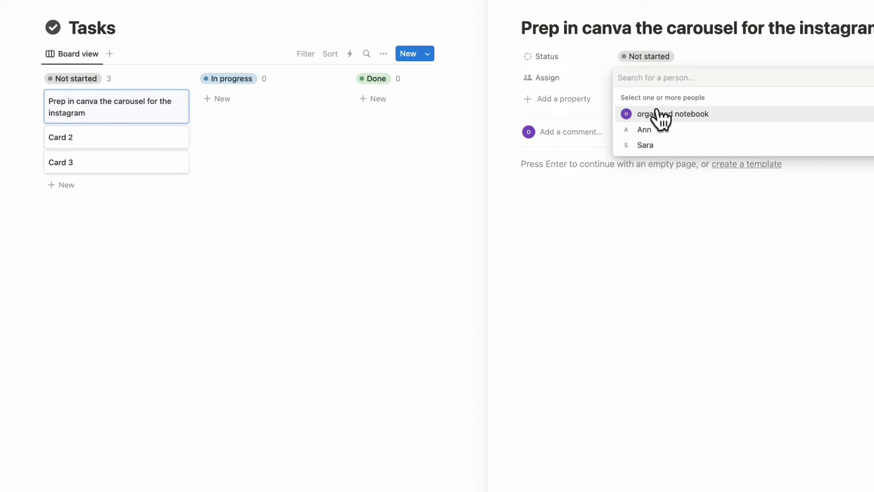
click(656, 114)
click(706, 64)
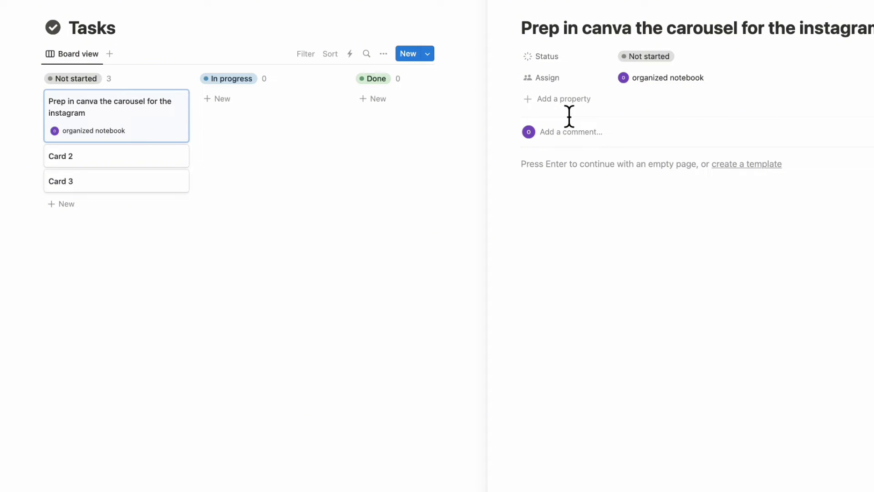
Add a Due Date property to the carousel task and set it to April 18, 2024
click(563, 98)
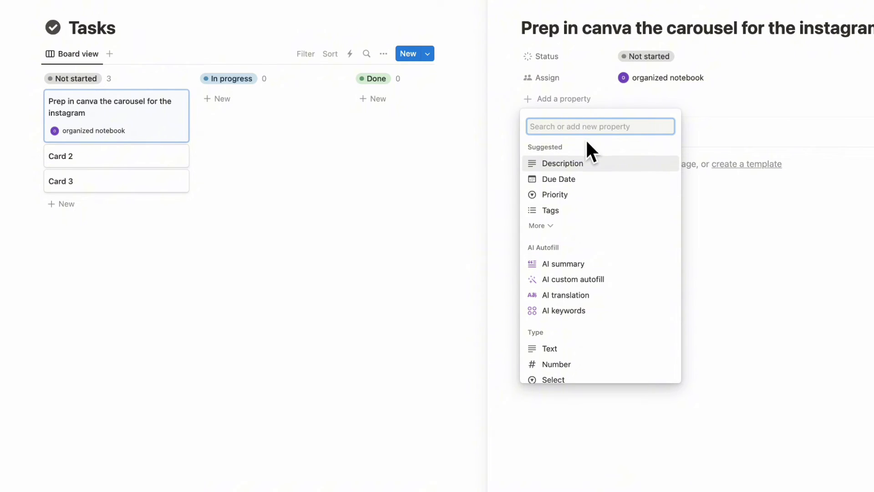
text(due d)
click(578, 163)
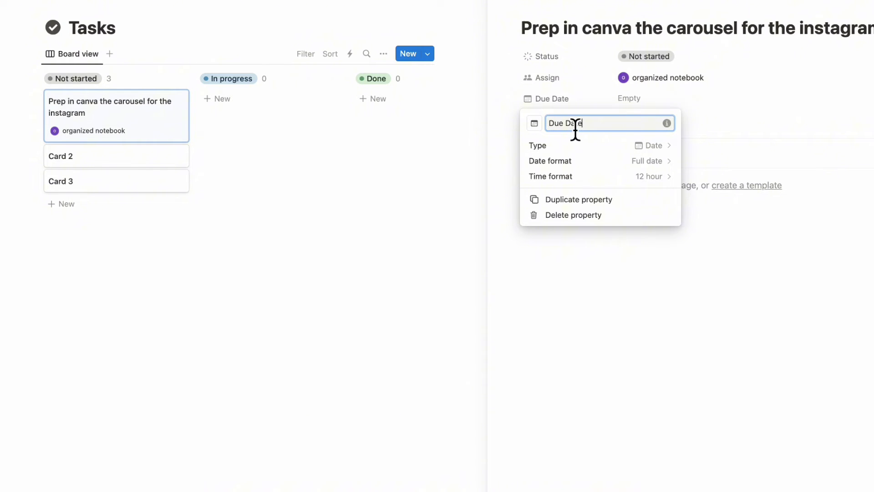
key(Escape)
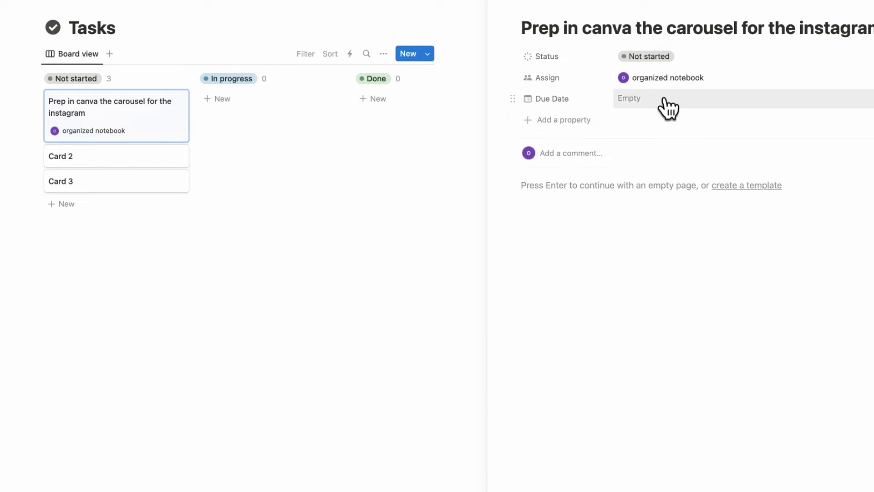
click(665, 98)
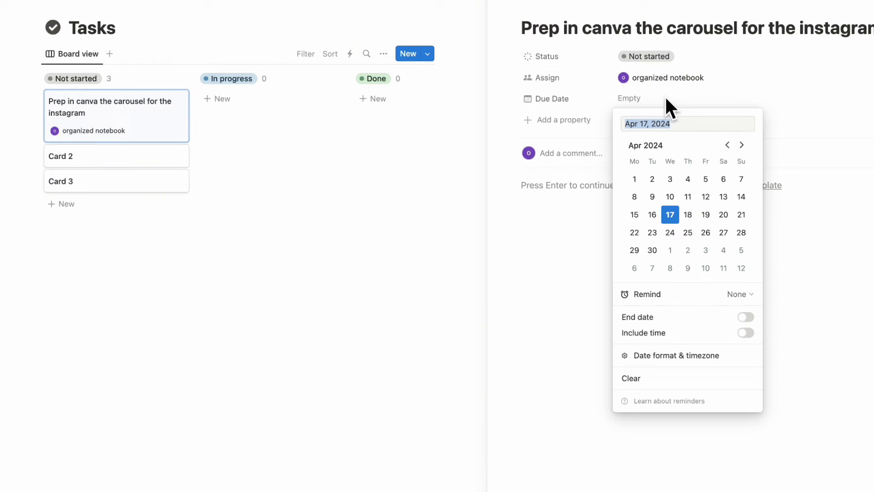
click(688, 216)
click(707, 87)
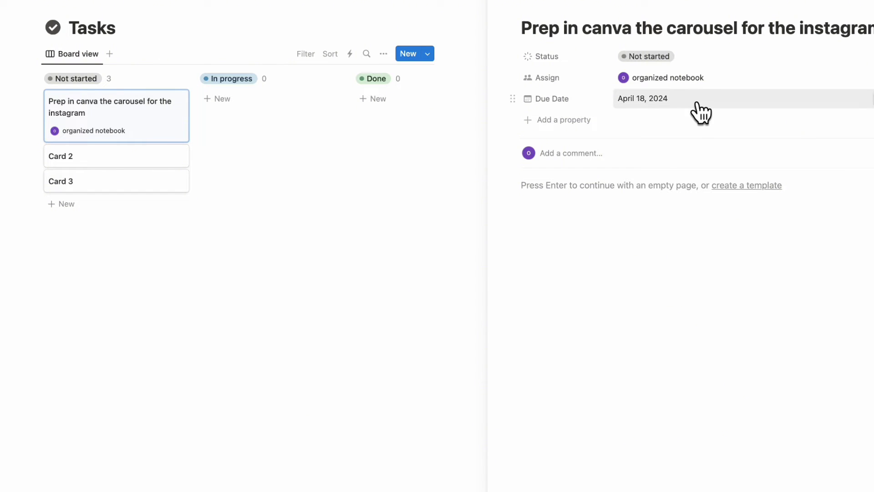
Add a relation property linking Tasks to the Content Planner's Publishing Calendar database, also shown on Publishing Calendar
click(565, 120)
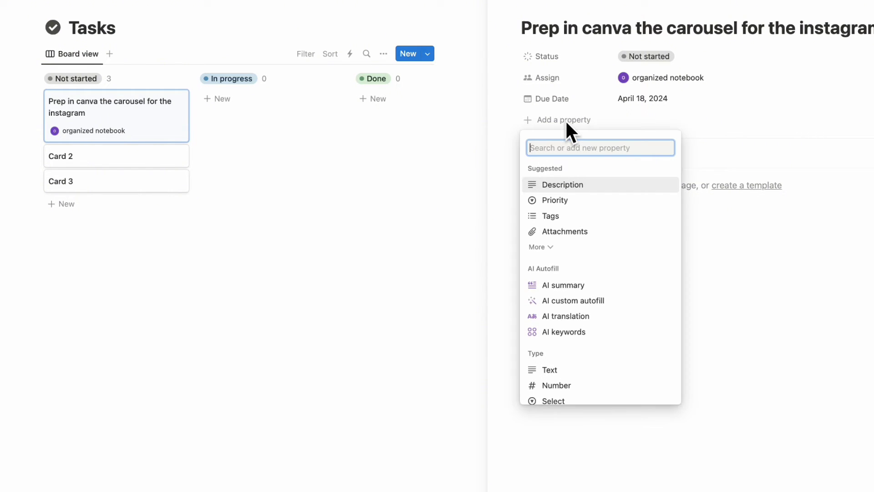
text(relation)
click(592, 184)
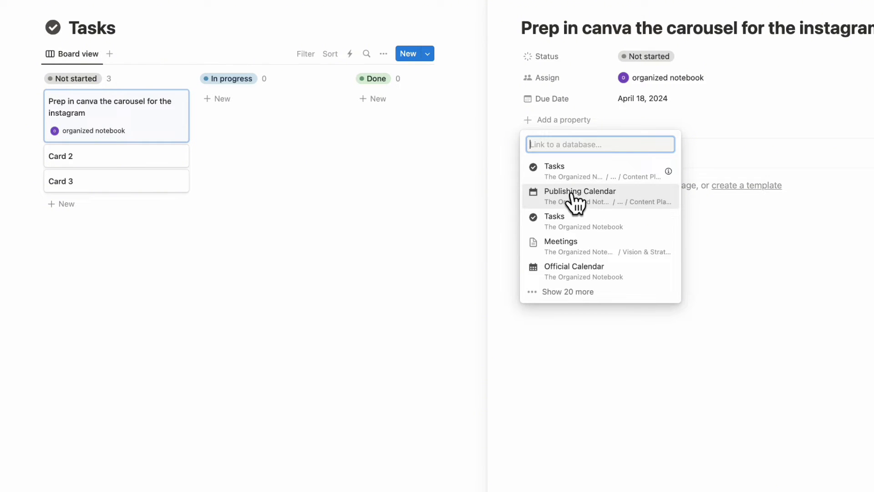
click(619, 206)
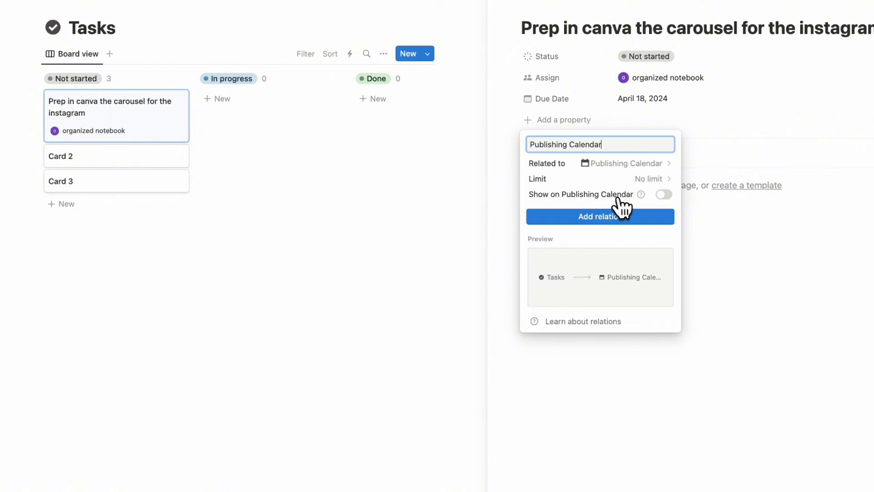
click(664, 195)
click(642, 256)
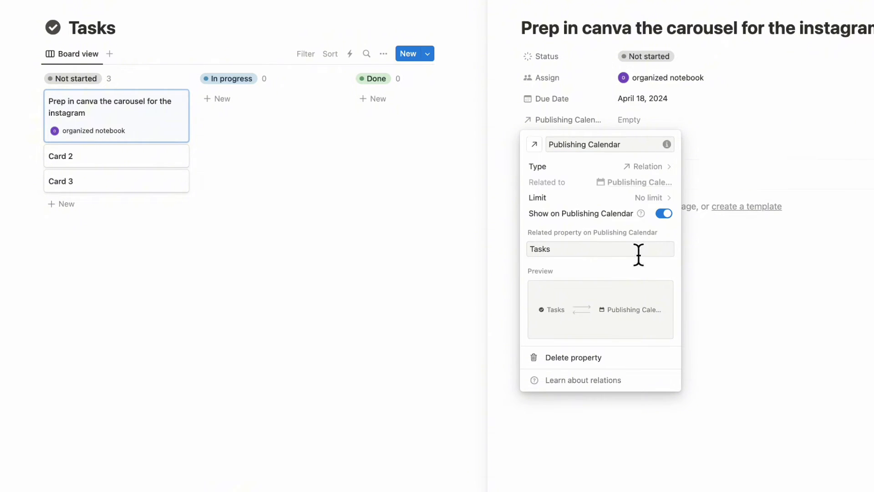
click(723, 146)
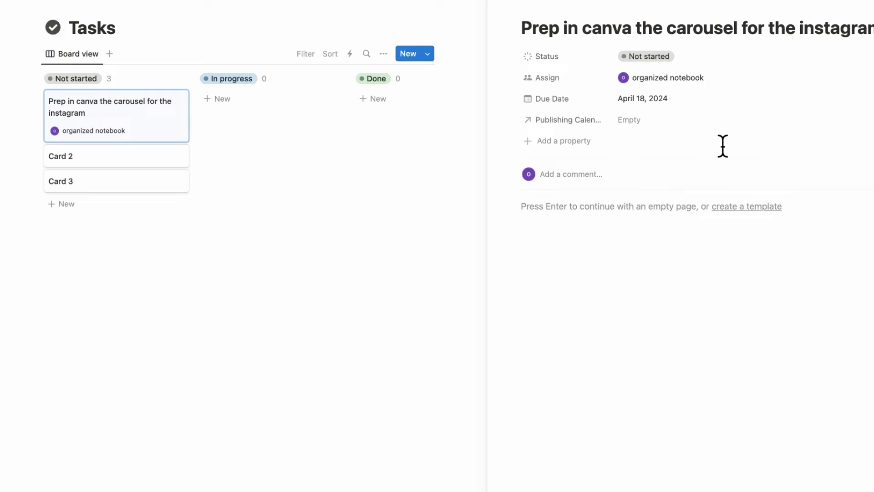
Link the carousel task to the Instagram Post entry through its Publishing Calendar relation and close the task
click(679, 120)
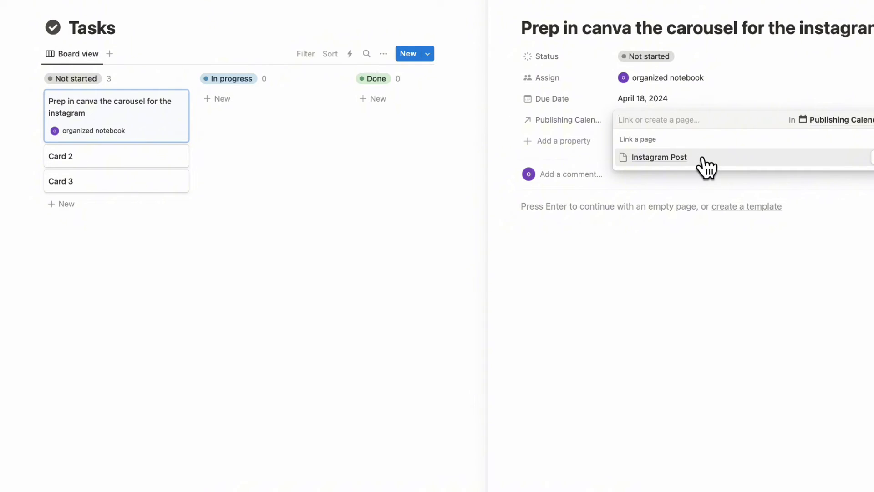
click(695, 158)
click(735, 98)
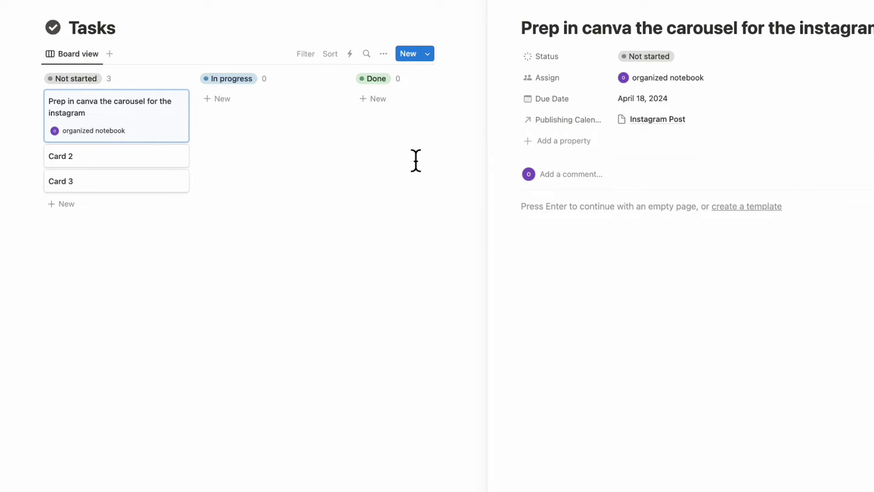
key(Escape)
Show the Due Date and Publishing Calendar properties on the Tasks board cards
click(819, 54)
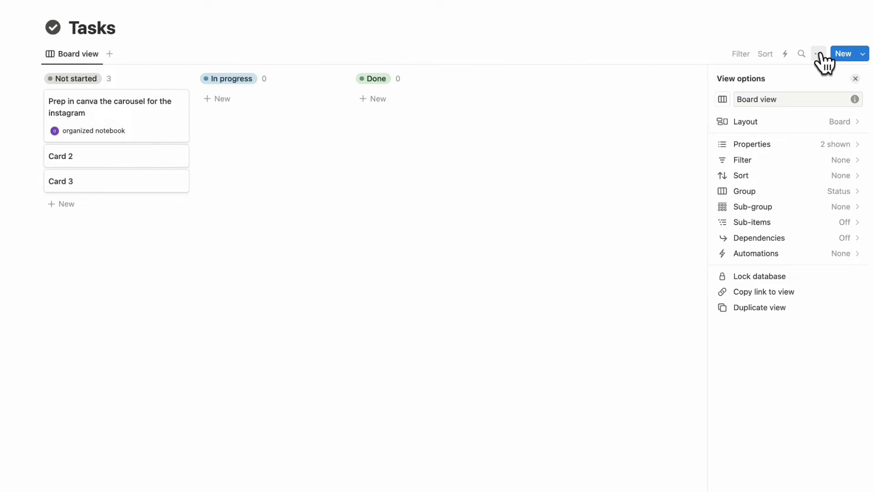
click(818, 149)
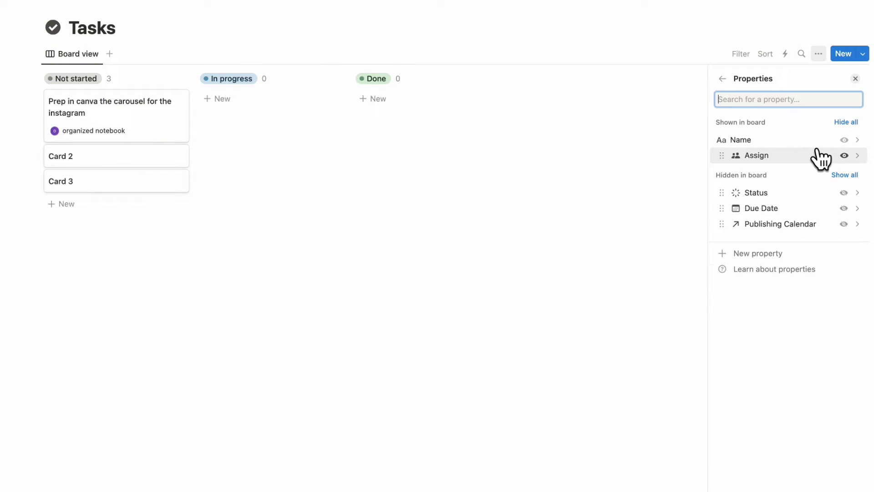
click(844, 208)
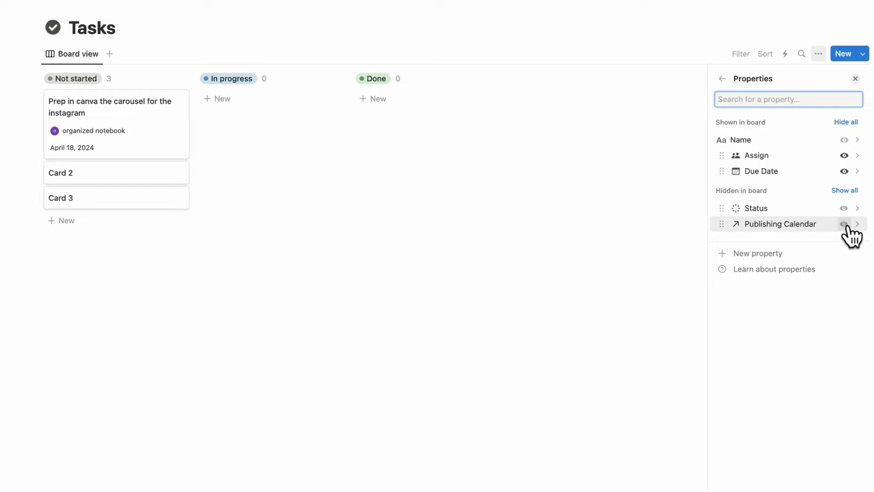
click(844, 224)
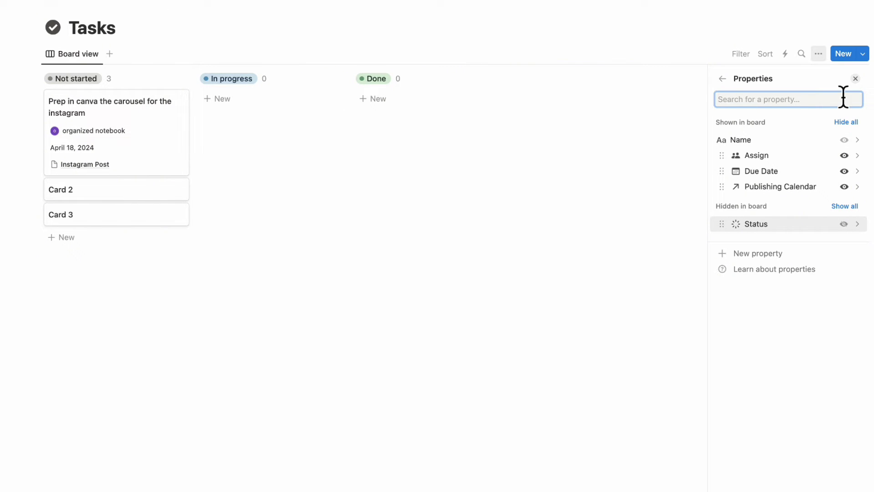
click(858, 83)
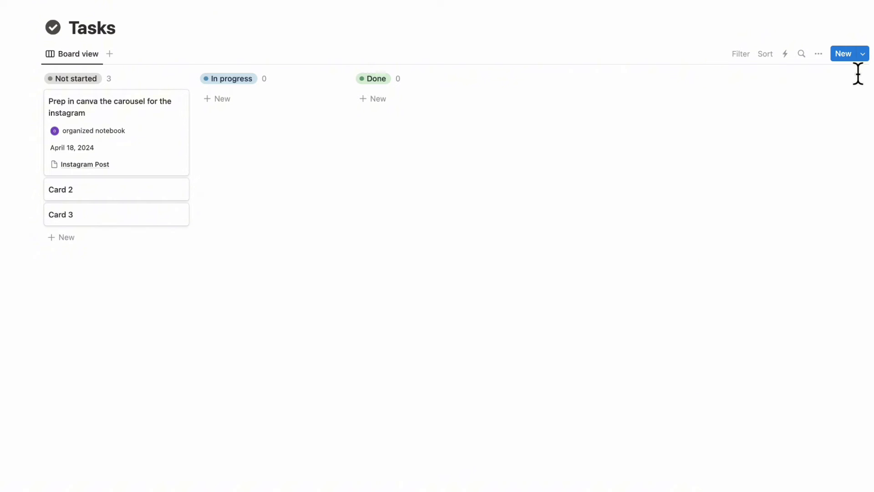
Delete the placeholder cards Card 2 and Card 3 from the Not started column
click(179, 189)
click(230, 228)
click(179, 189)
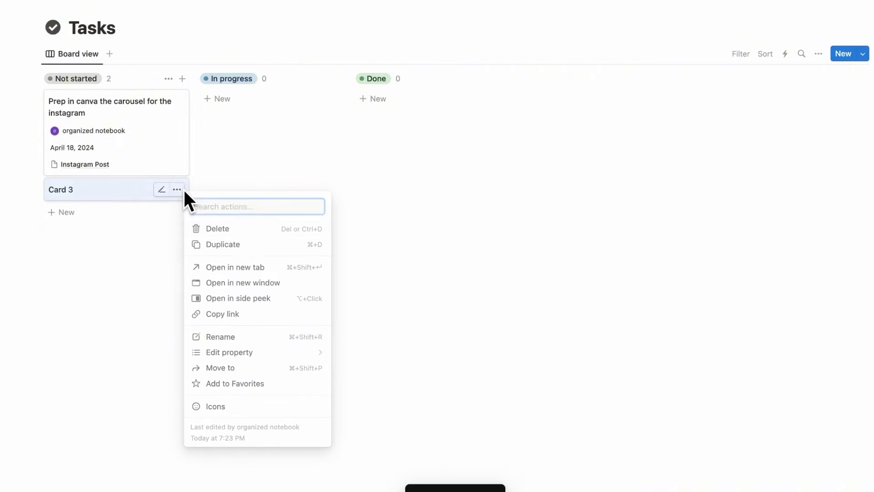
click(246, 228)
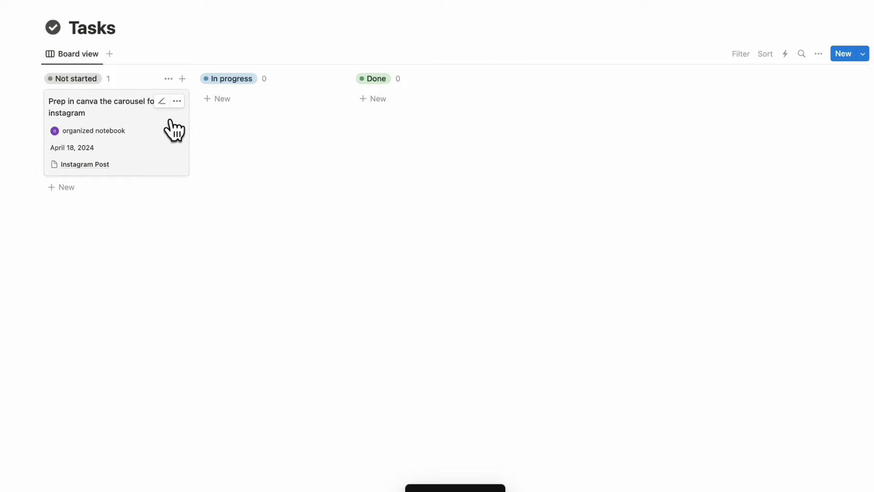
Return to the Content Planner page and add a Heading 3 reading Publishing Calendar below the DATABASES callout
click(266, 1)
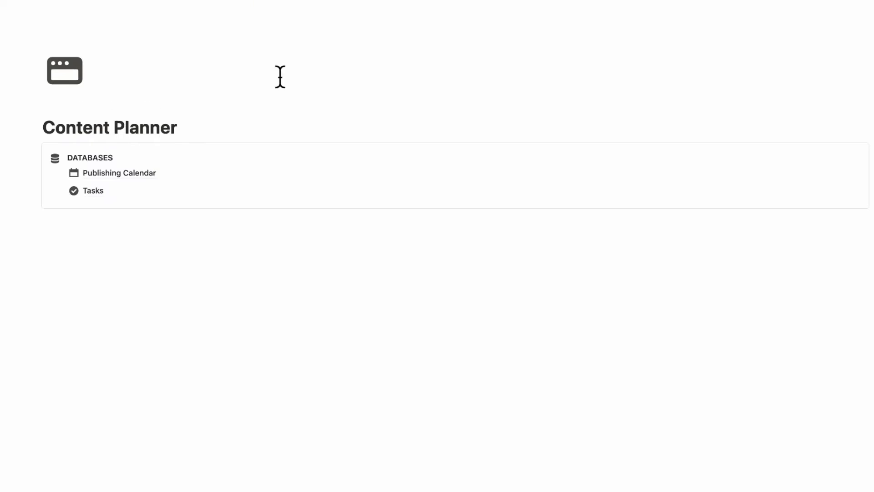
click(161, 237)
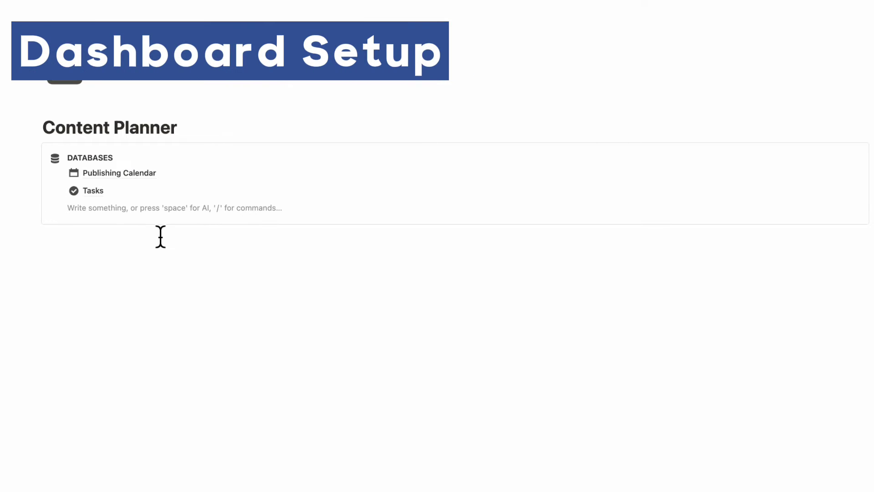
key(shift+Tab)
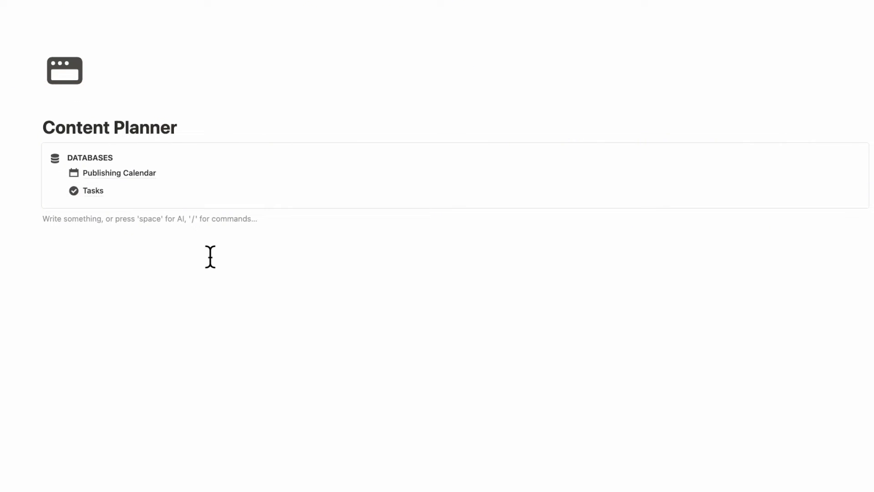
text(/heading)
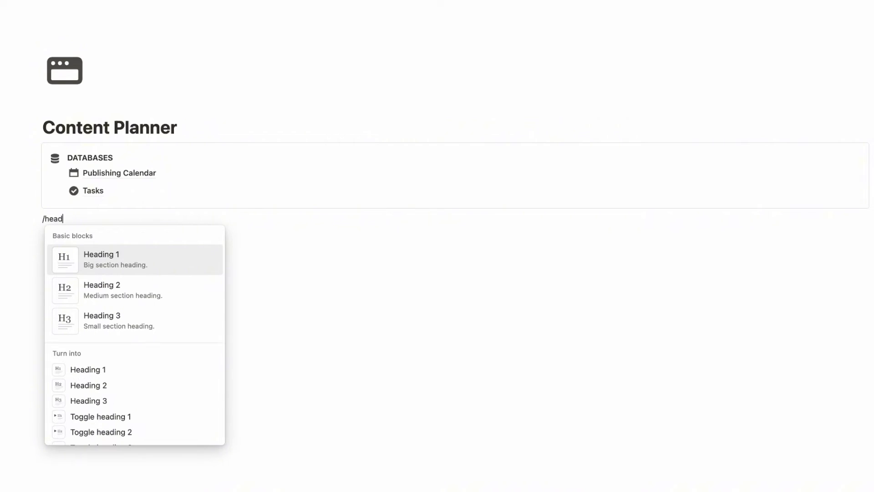
click(171, 335)
text(Publishing Calendar)
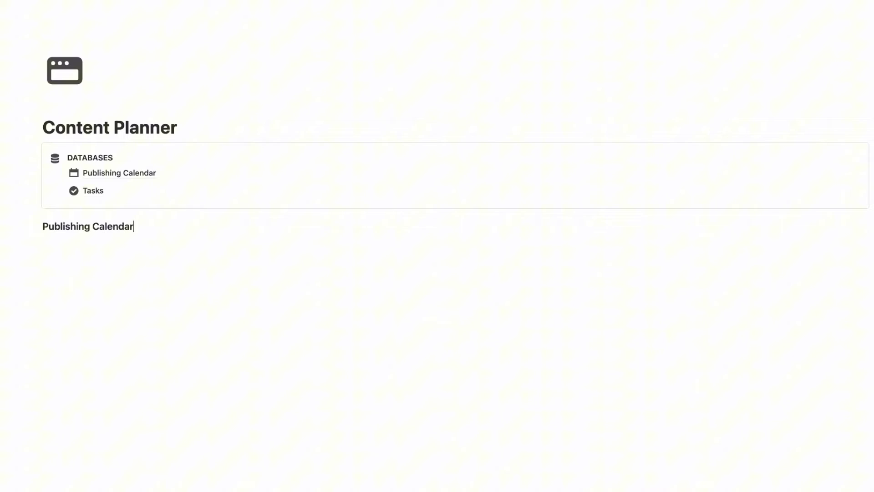
Insert a divider beneath the Publishing Calendar heading
key(Return)
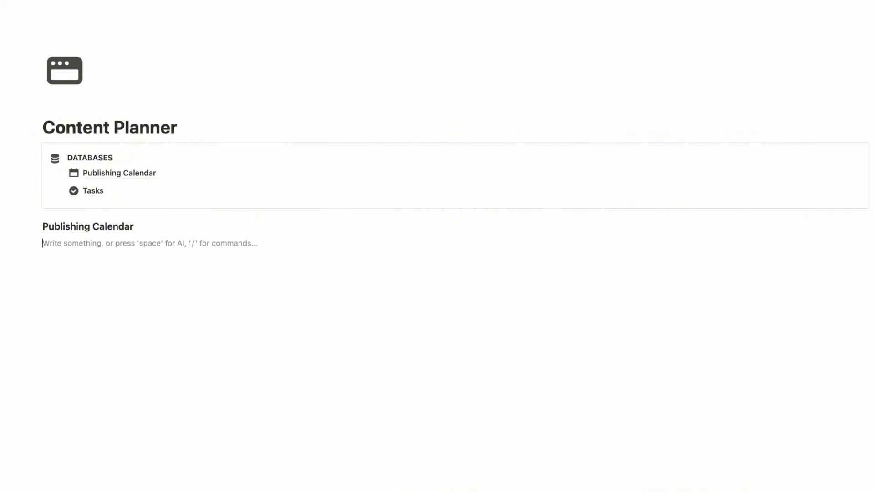
text(/divdi)
key(BackSpace)
key(BackSpace)
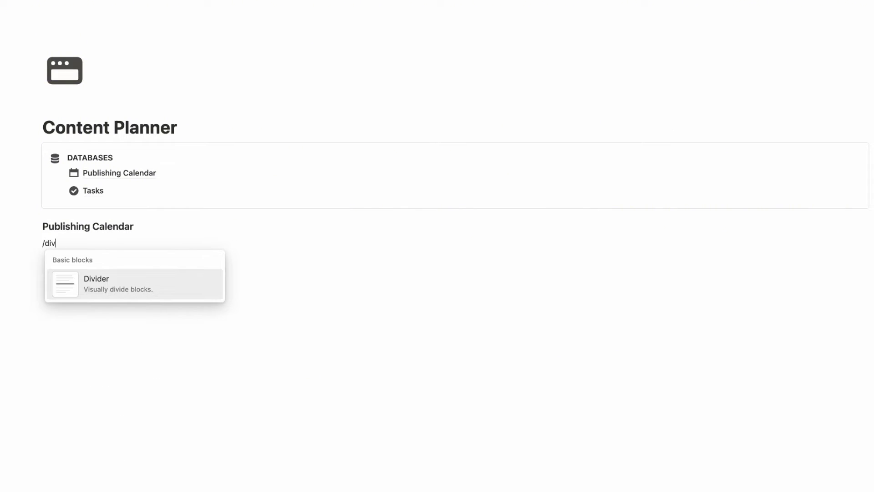
text(ider)
key(Return)
Insert a linked view of the Publishing Calendar database below the divider, copying its existing Calendar view
text(/linked)
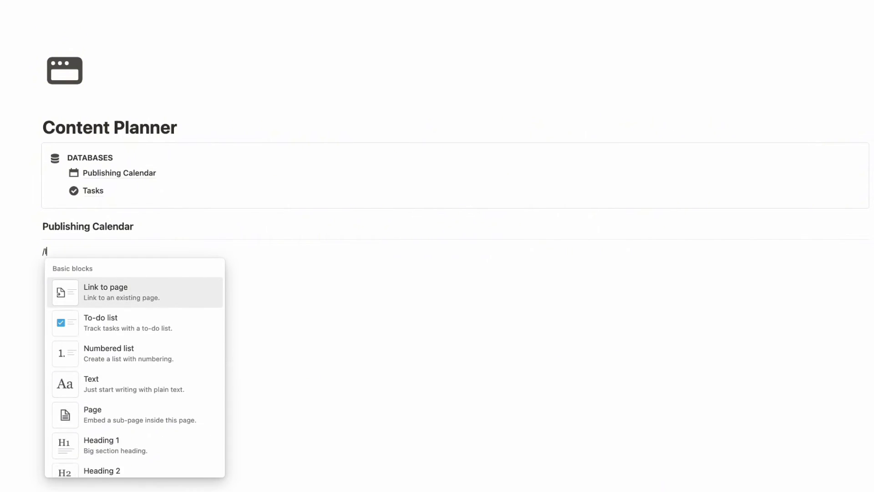
click(131, 302)
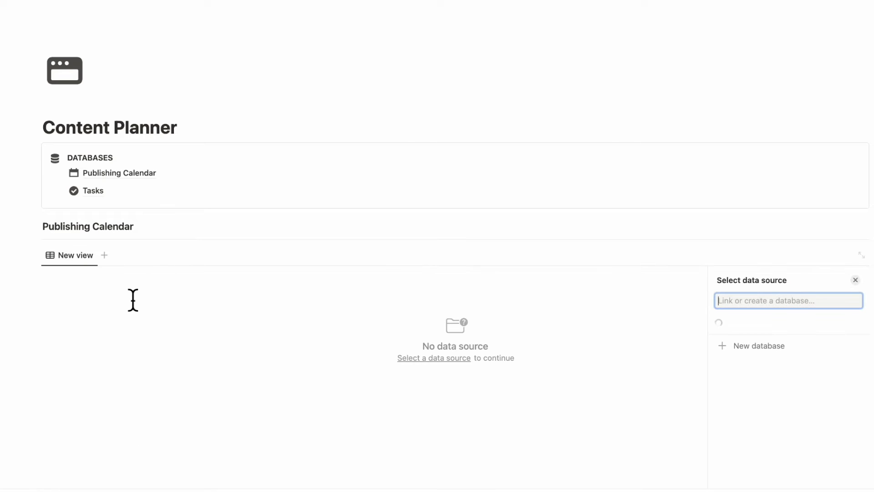
click(772, 358)
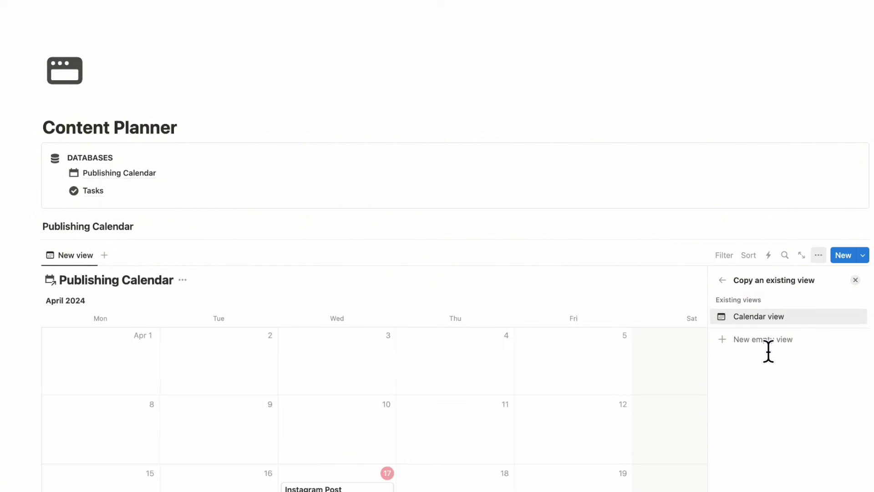
click(772, 319)
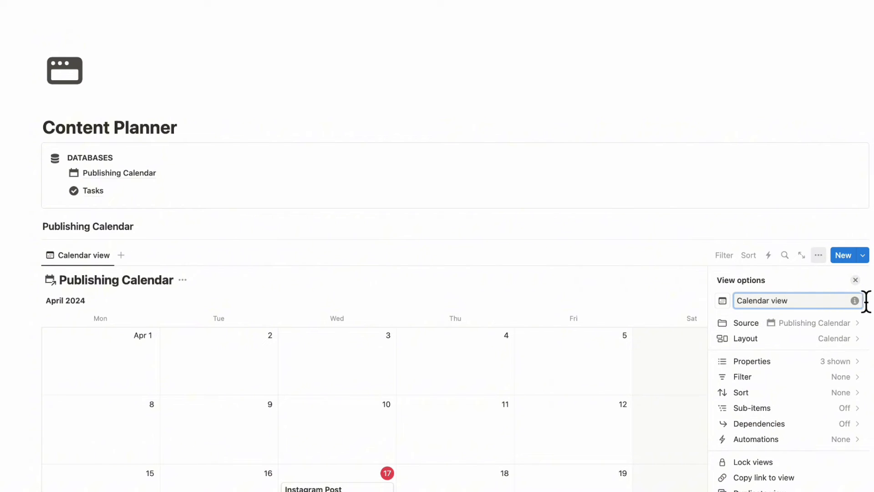
click(855, 280)
Hide the database title of the linked Publishing Calendar view
scroll(600, 346, down, 3)
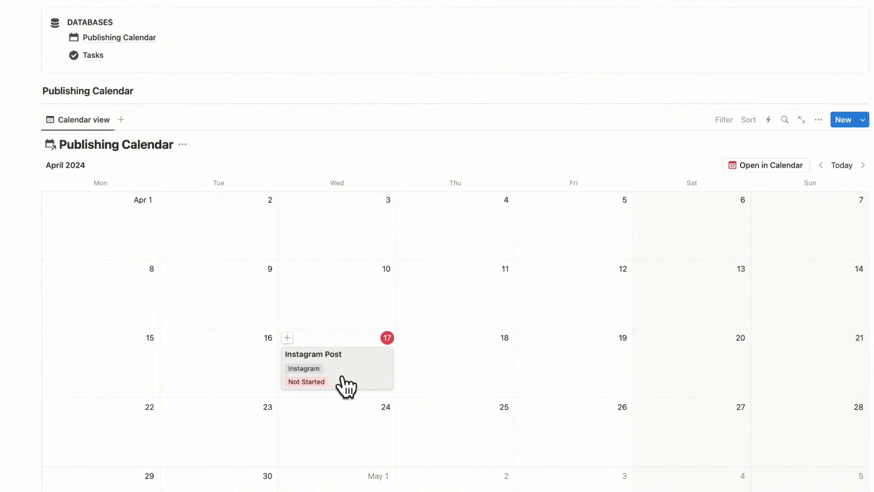
scroll(355, 353, up, 1)
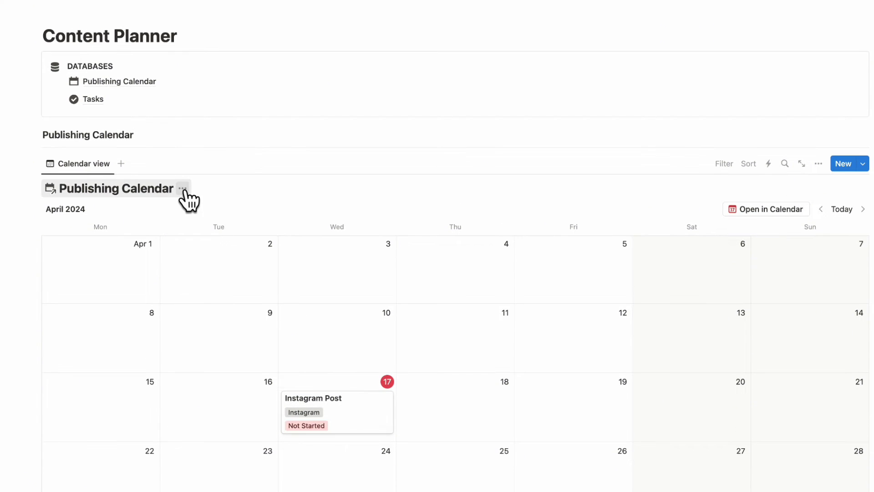
click(183, 189)
click(196, 248)
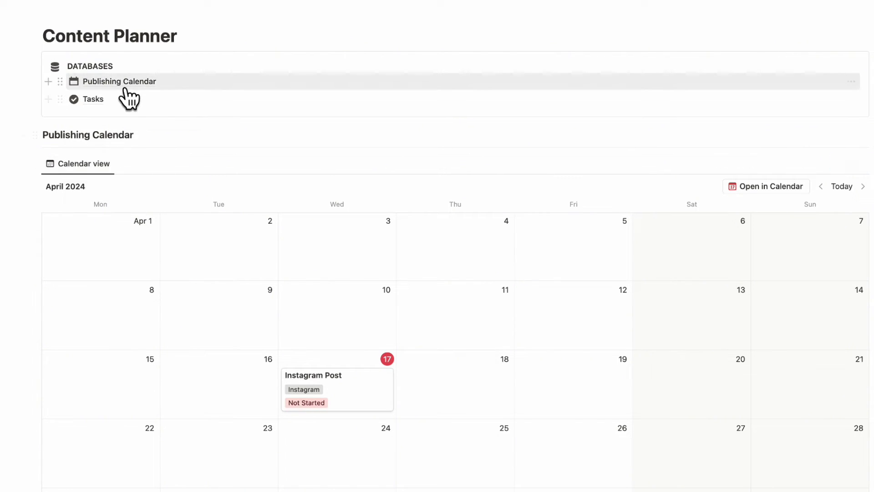
mouse_move(123, 83)
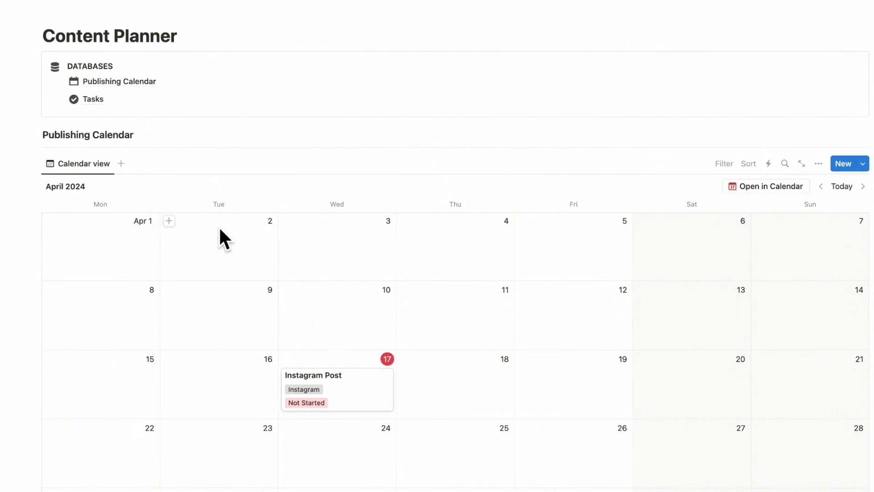
Add a Heading 3 reading Tasks below the linked calendar
scroll(220, 230, down, 4)
click(140, 377)
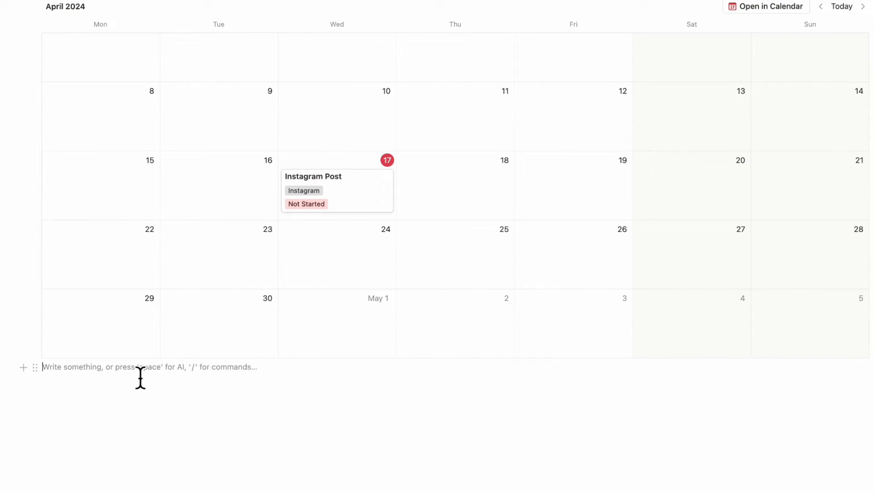
text(/)
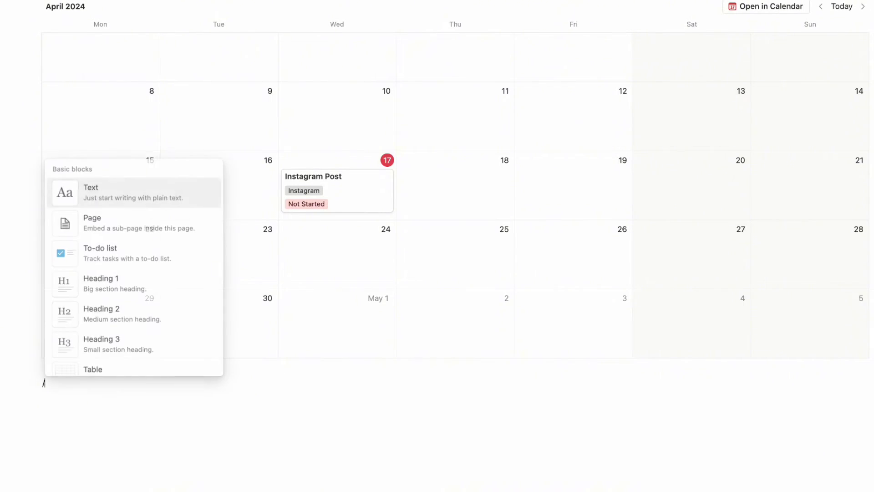
text(heading)
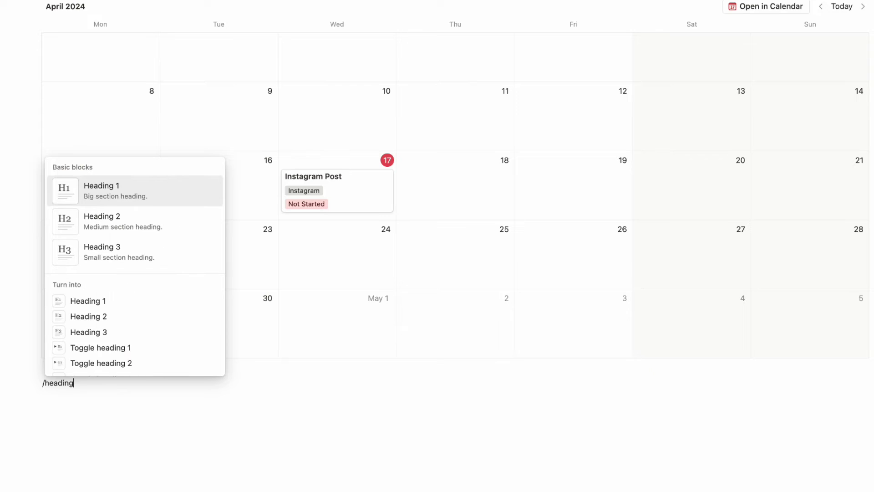
click(165, 254)
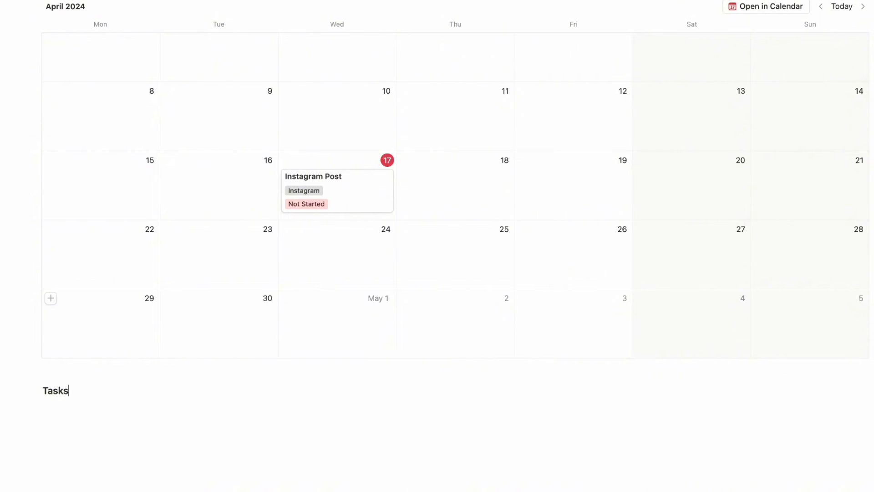
Insert a divider beneath the Tasks heading
key(Return)
text(/divider)
key(Return)
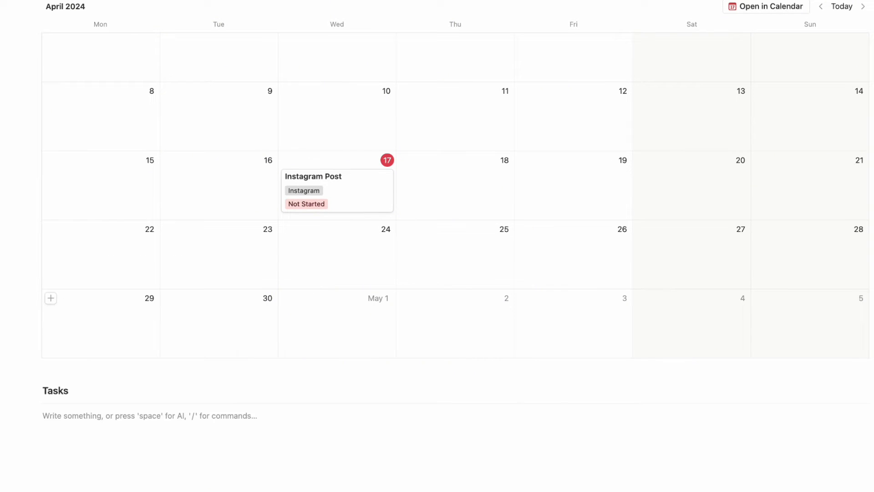
Insert a linked view of the Tasks database below the divider, copying its existing Board view
text(/)
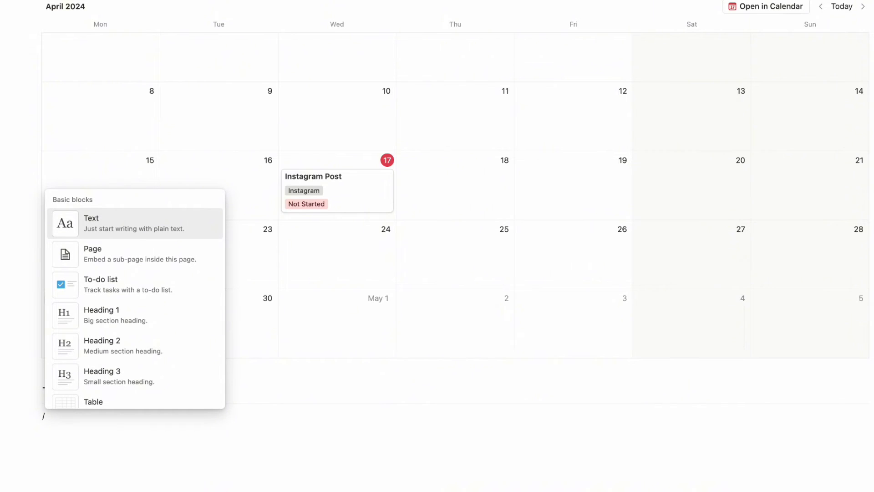
text(linked)
click(150, 223)
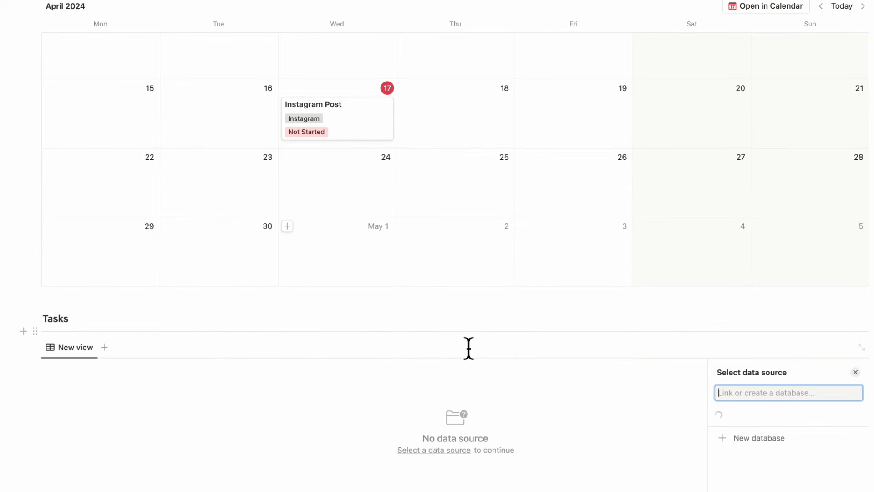
click(780, 425)
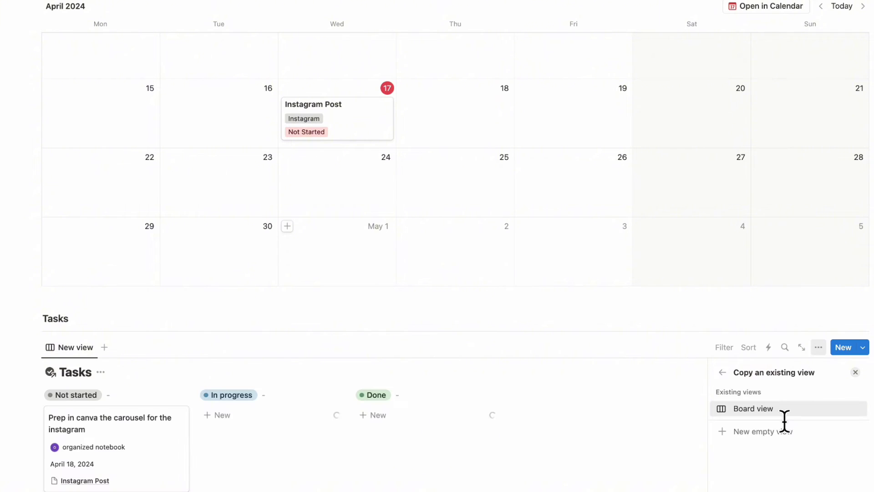
click(774, 431)
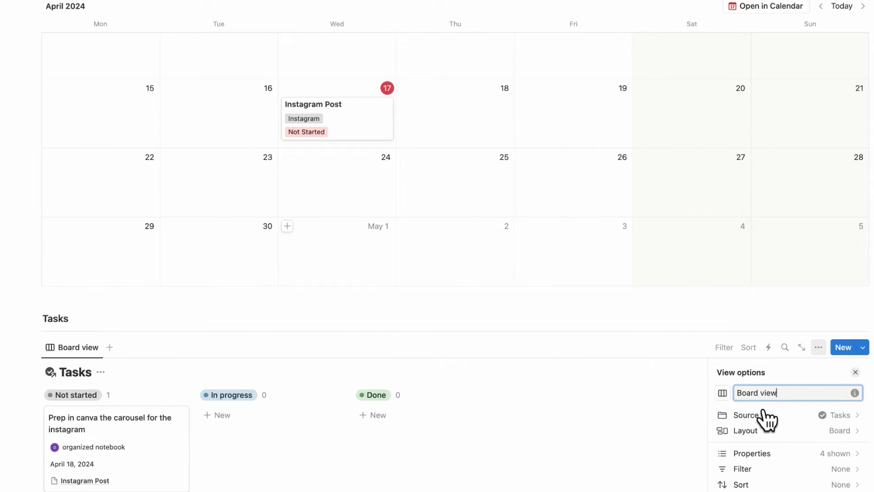
click(855, 372)
Hide the database title of the linked Tasks board and review the board on the page
scroll(137, 346, down, 2)
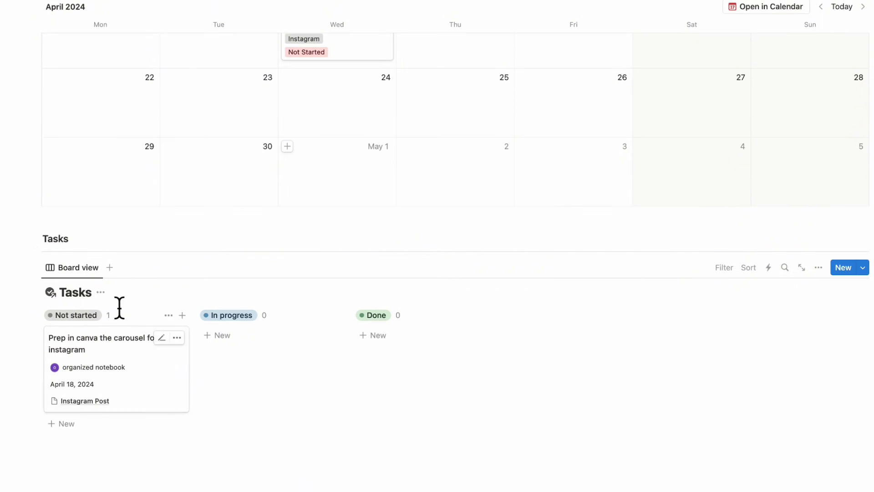
click(100, 292)
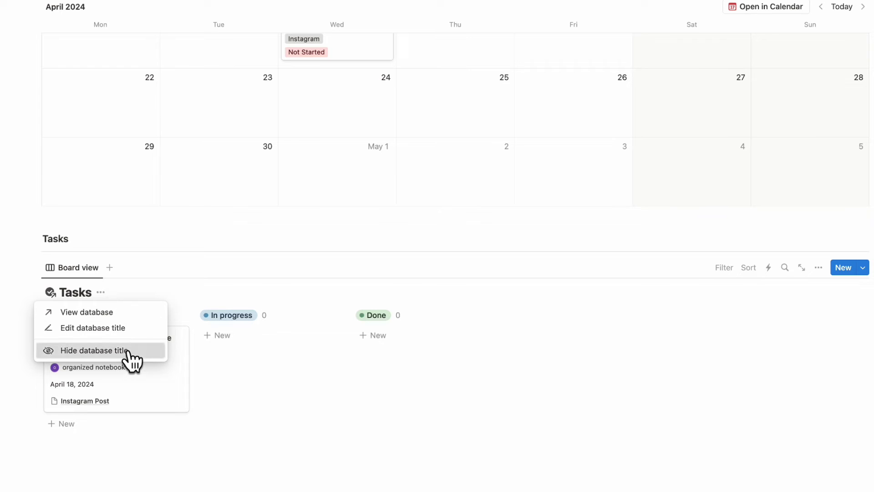
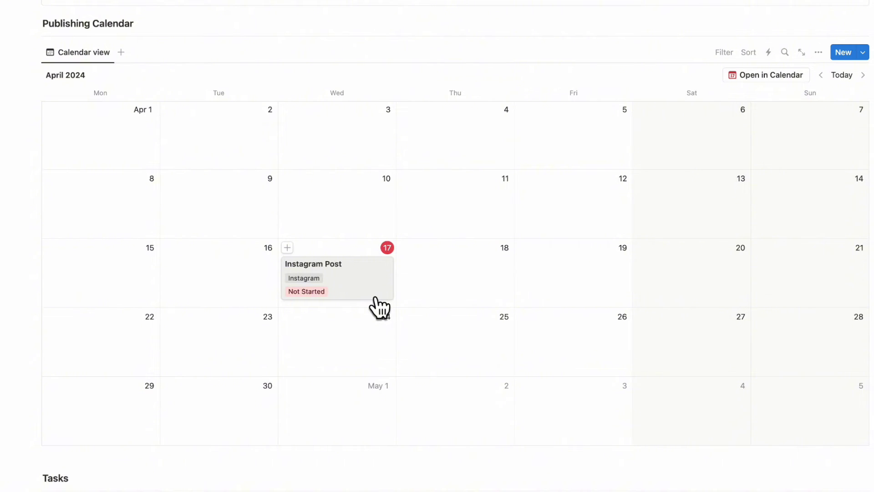
scroll(377, 306, down, 5)
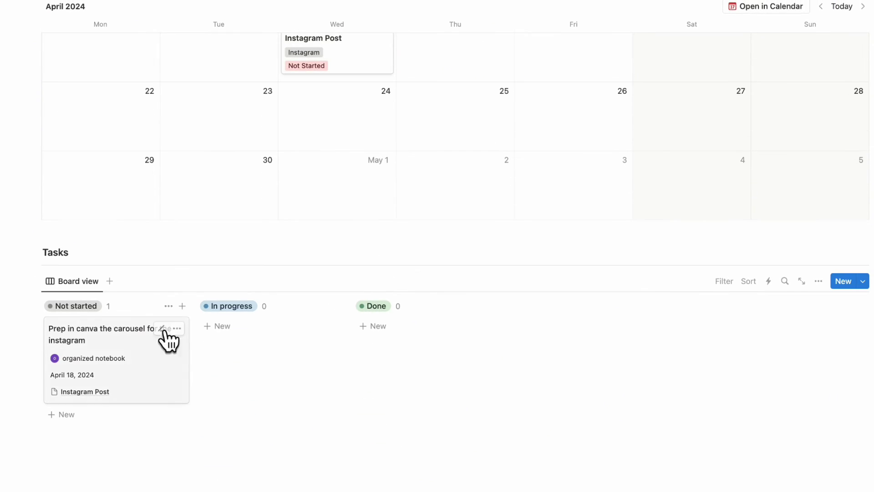
Examine the properties of the Instagram Post entry on April 17 in the Publishing Calendar
scroll(377, 224, up, 6)
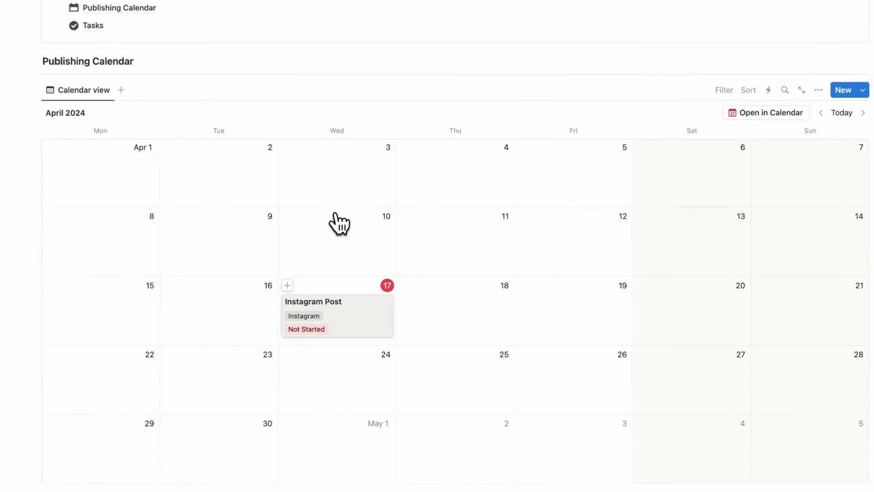
click(385, 345)
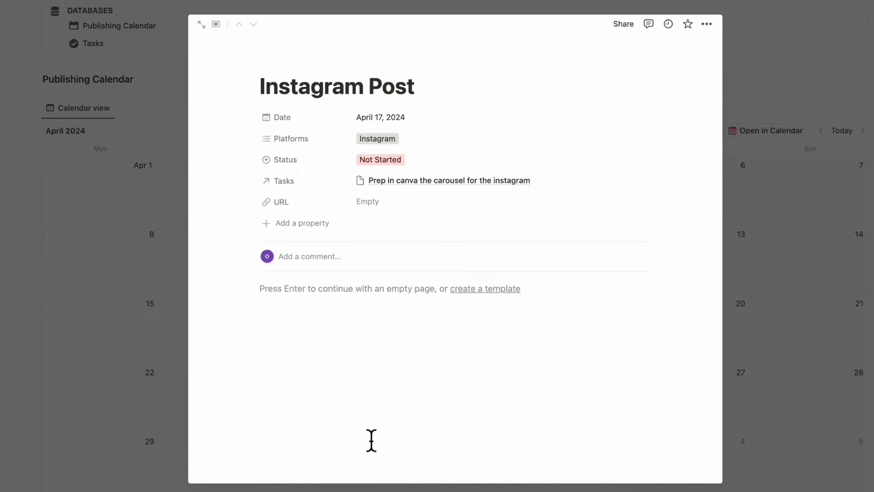
key(Escape)
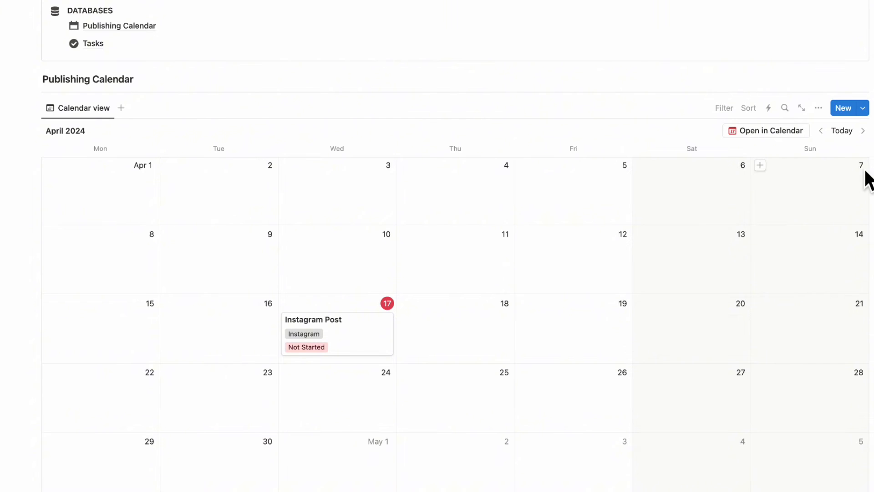
Create a Publishing Calendar template named New Publishing Post with its Status set to Not Started
click(863, 109)
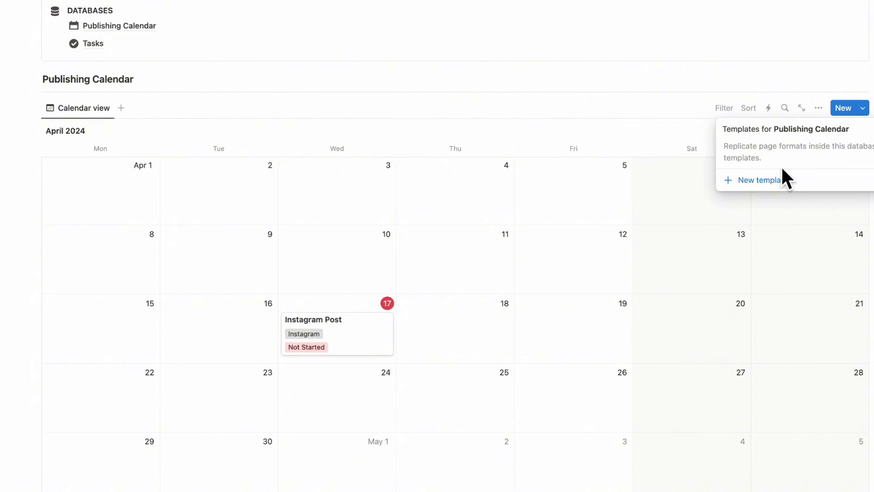
click(761, 188)
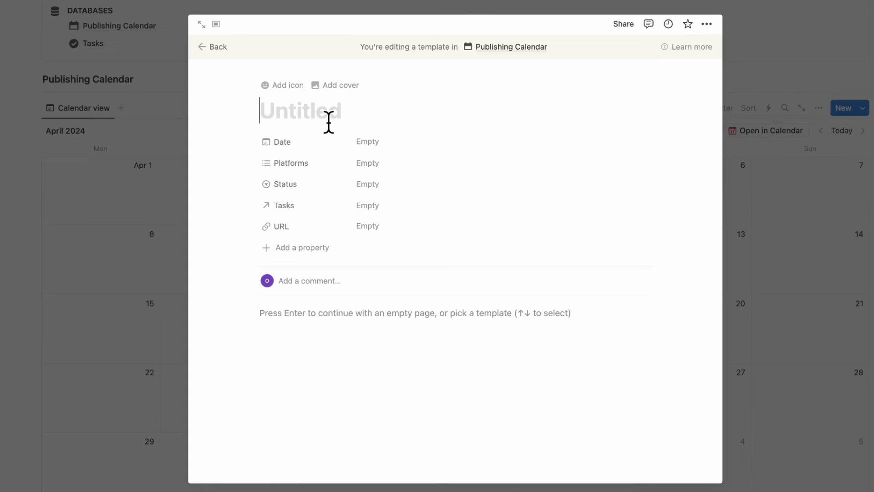
text(New Publishing Post)
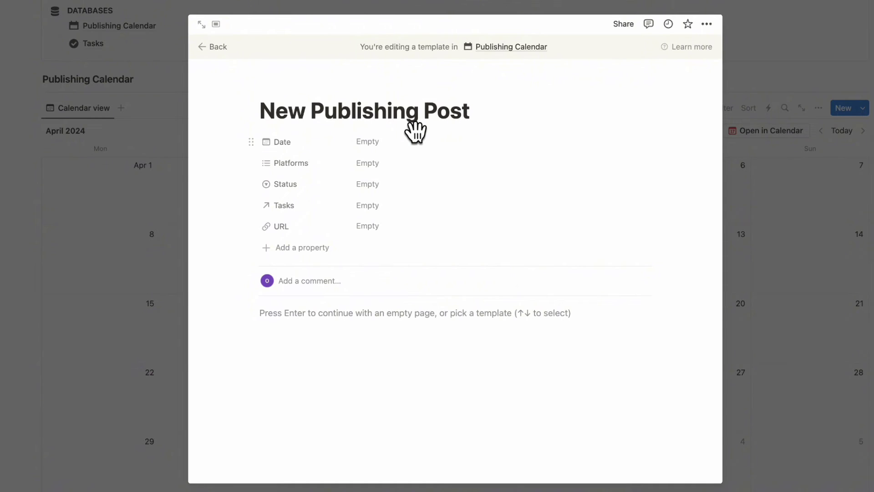
click(432, 184)
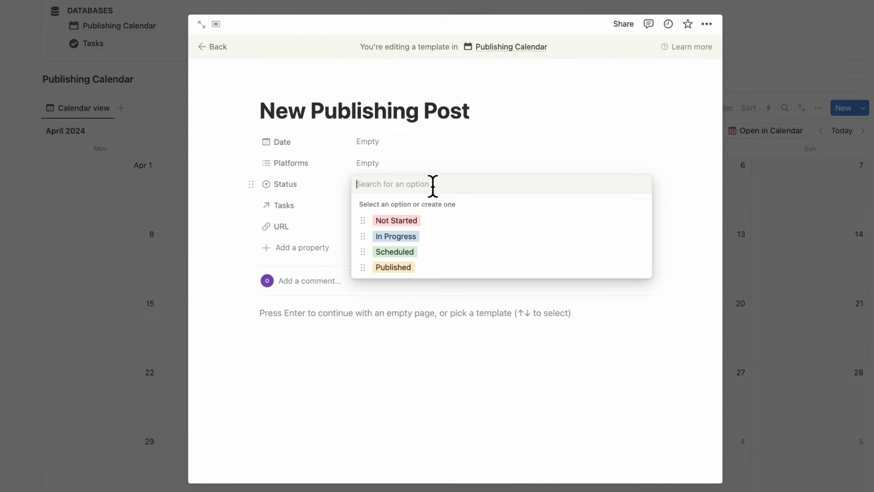
click(458, 221)
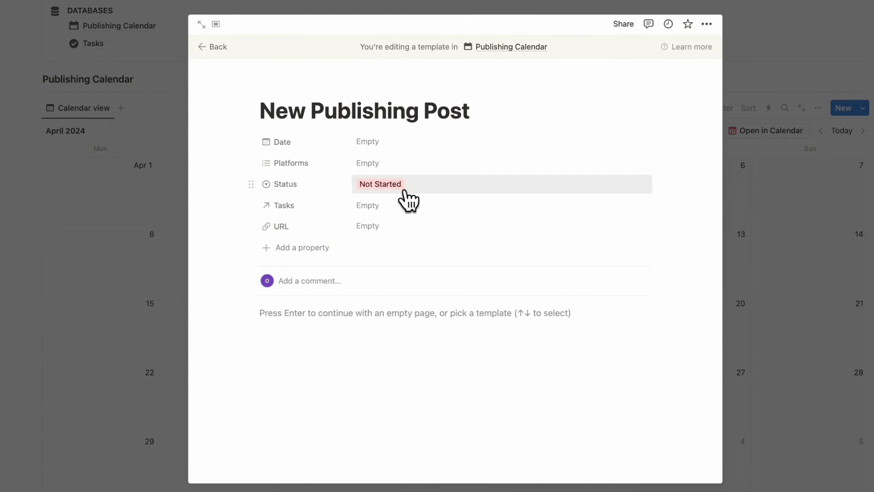
Show the template's Tasks relation property as Minimal
click(312, 205)
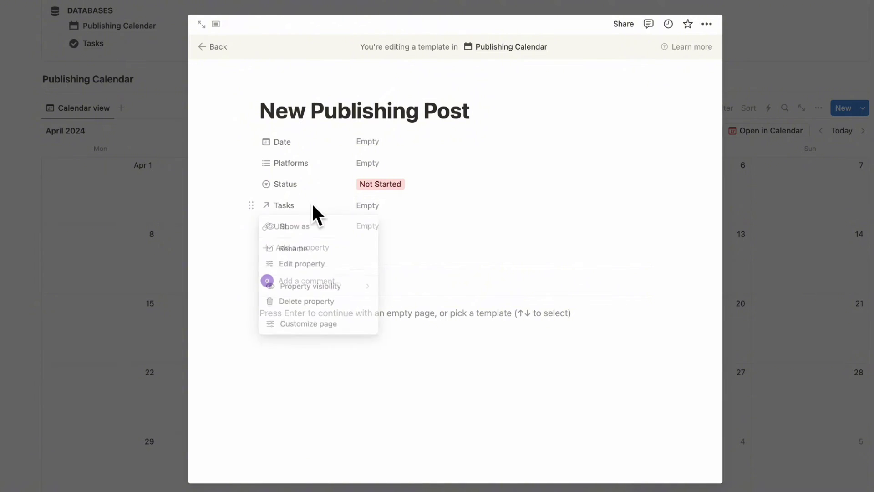
mouse_move(326, 227)
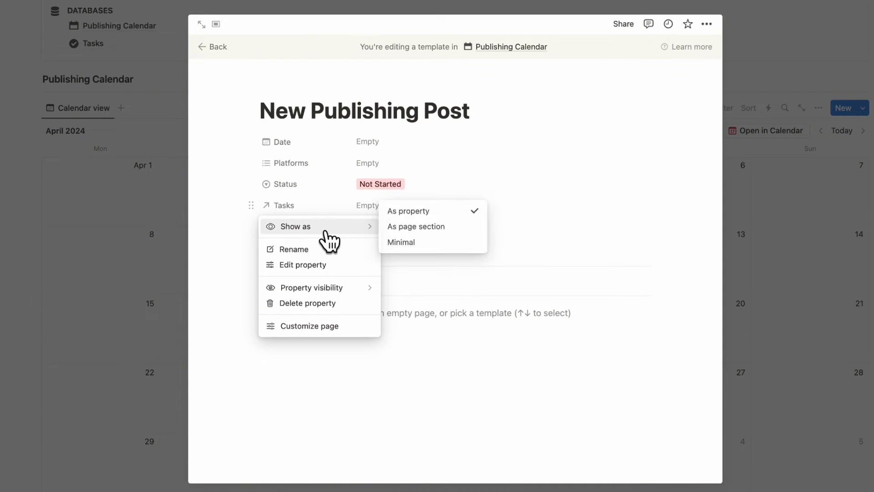
click(410, 243)
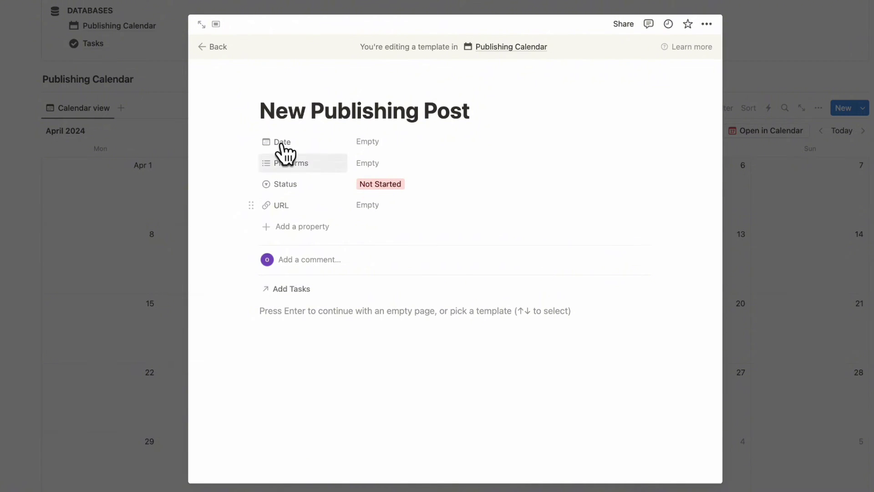
Add a Heading 3 reading Notes to the template body with a divider beneath it
click(309, 314)
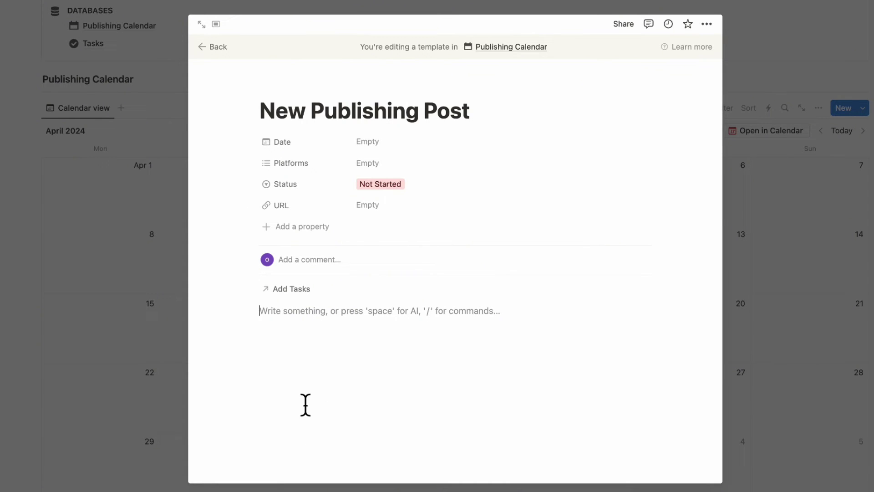
text(/heading)
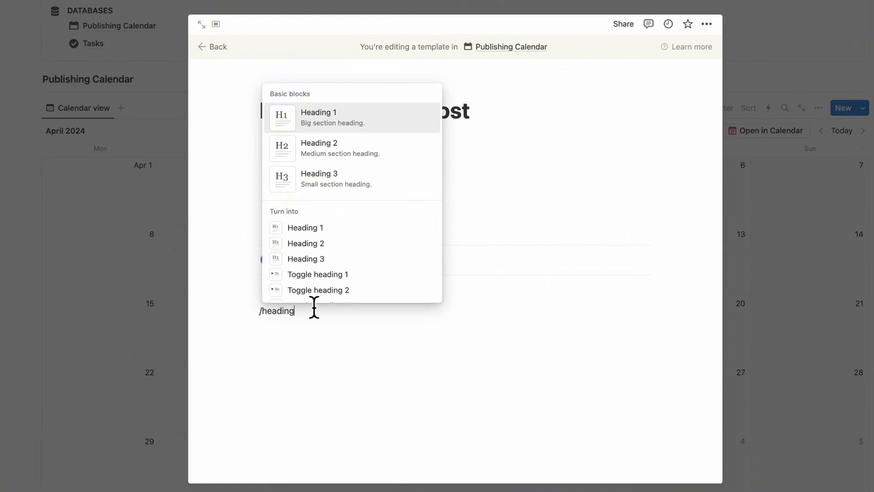
click(367, 188)
text(Notes)
key(Return)
text(/divide)
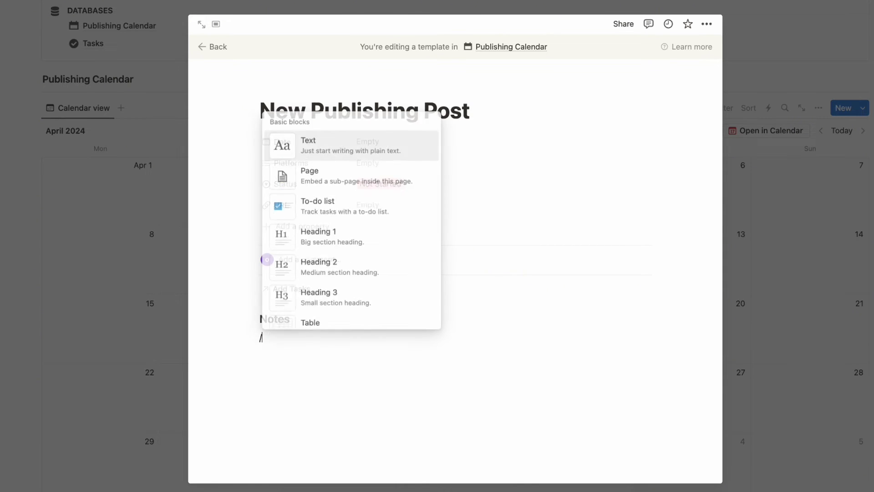
key(Return)
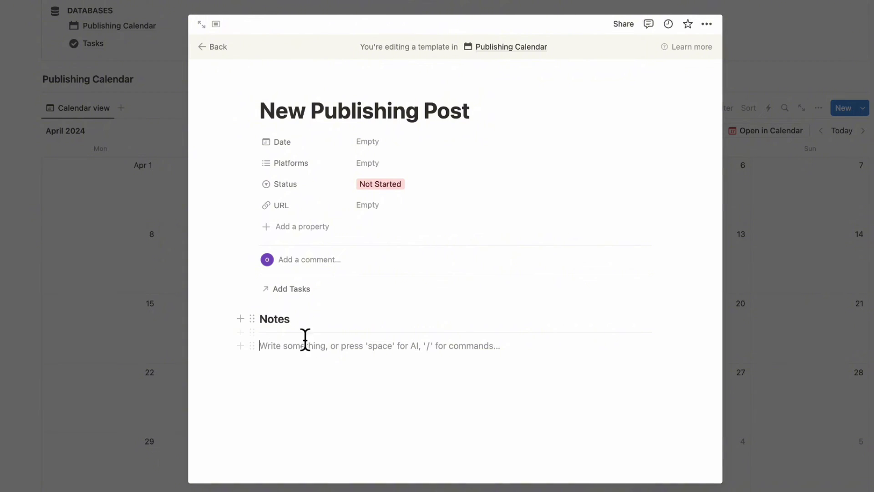
Add a Heading 3 reading Caption below the Notes section, followed by a divider
key(Return)
text(/)
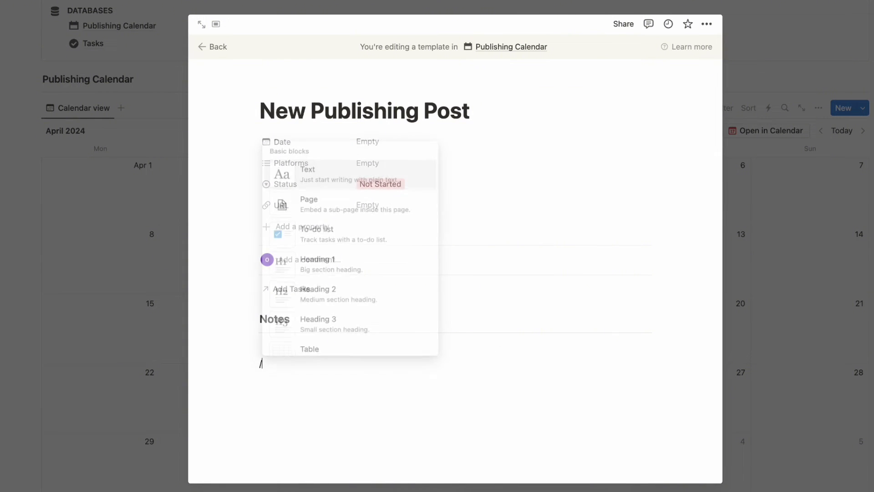
text(heading)
click(364, 235)
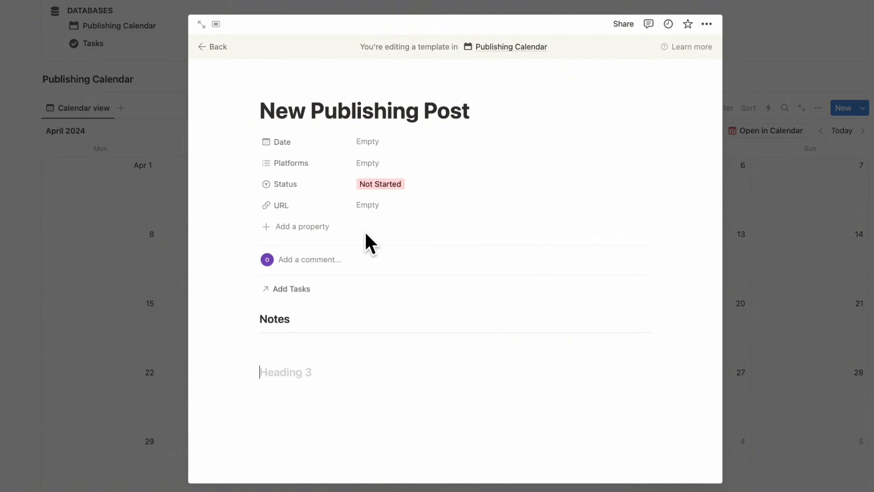
text(Caption)
key(Return)
text(/divider)
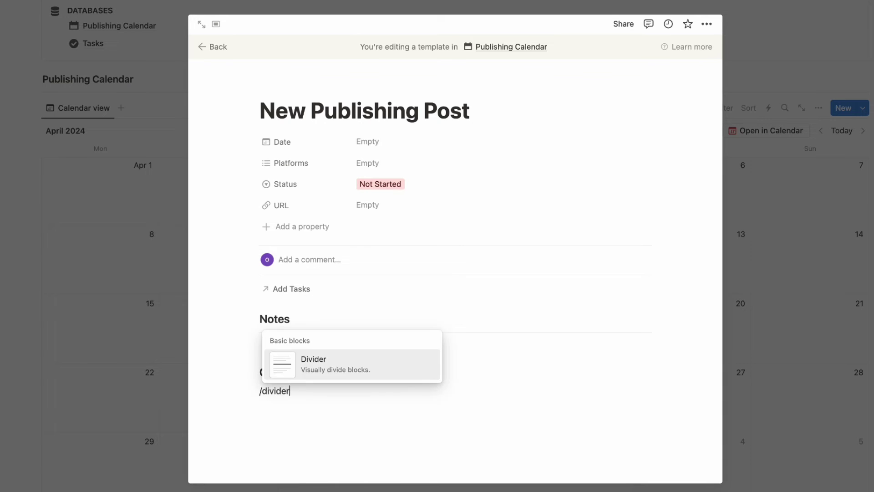
key(Return)
Add a Heading 3 reading Files below the Caption section, followed by a divider
key(Return)
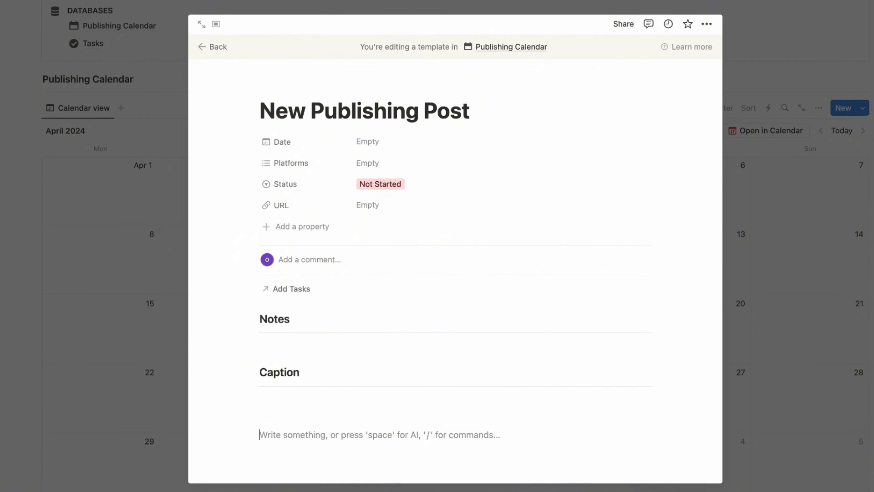
text(/heading)
click(409, 302)
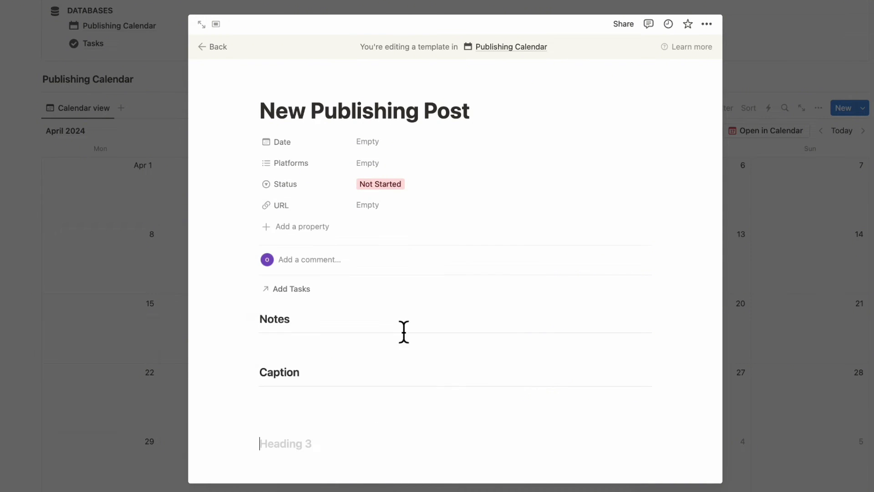
text(Fil)
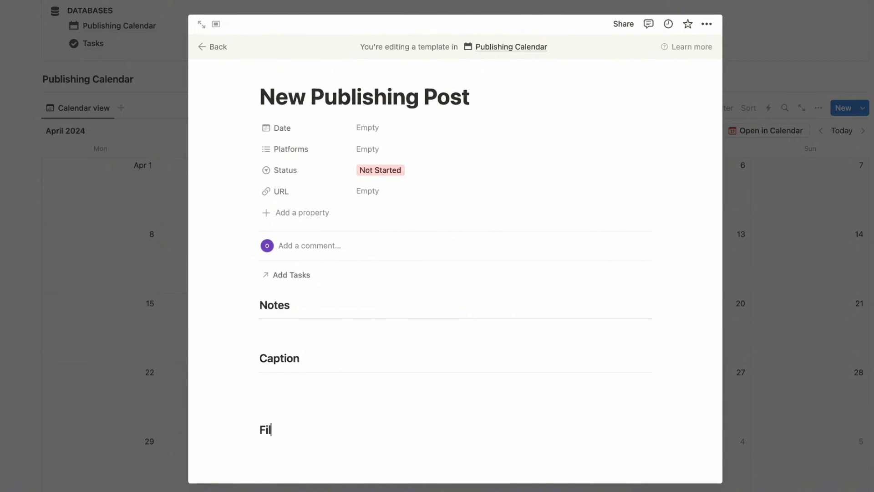
text(es)
key(Return)
text(/div)
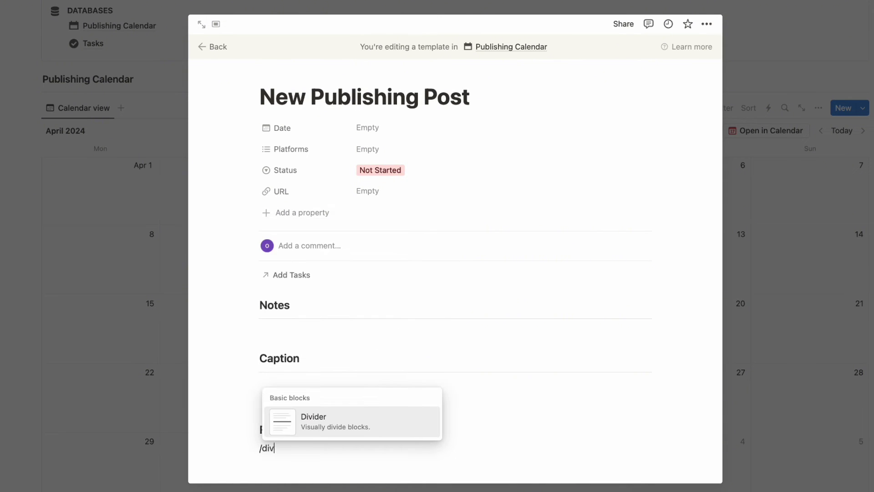
key(Return)
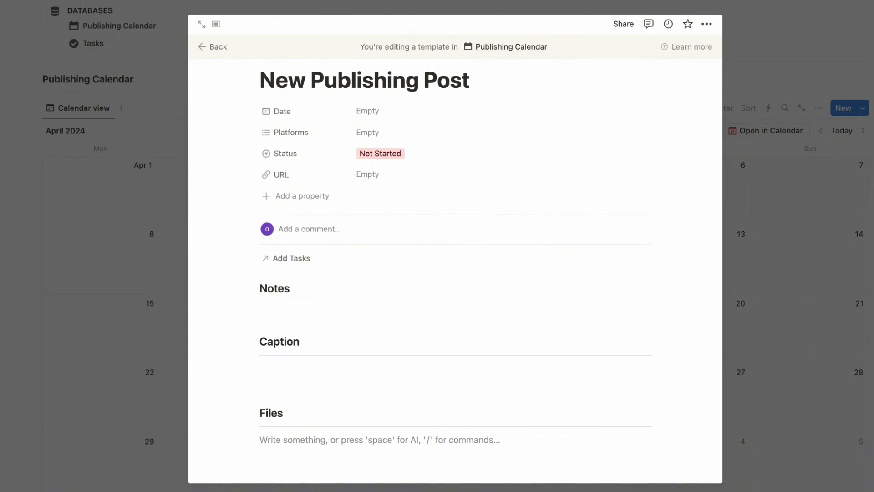
Insert an empty embed block beneath the Files divider
text(/embed)
click(395, 241)
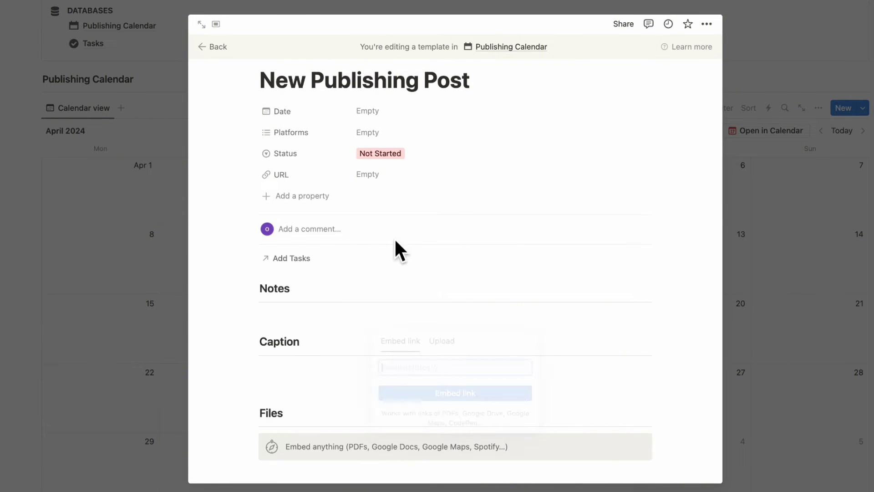
click(279, 447)
scroll(296, 365, down, 1)
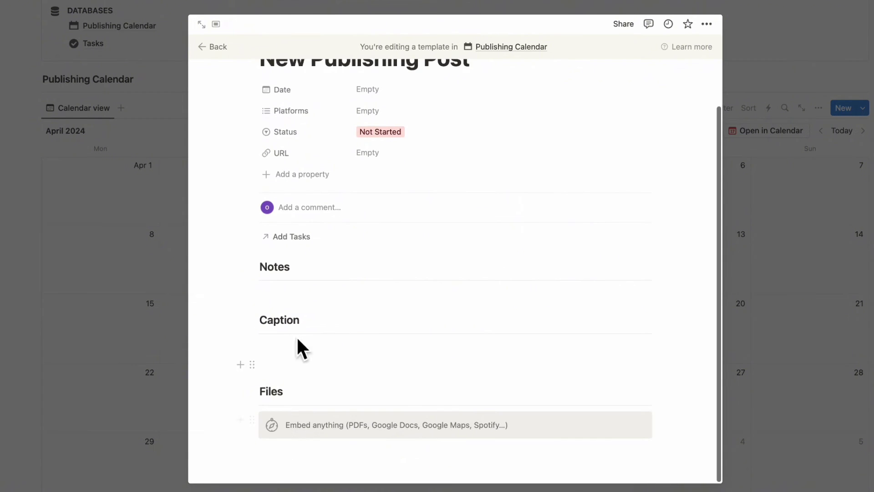
click(293, 349)
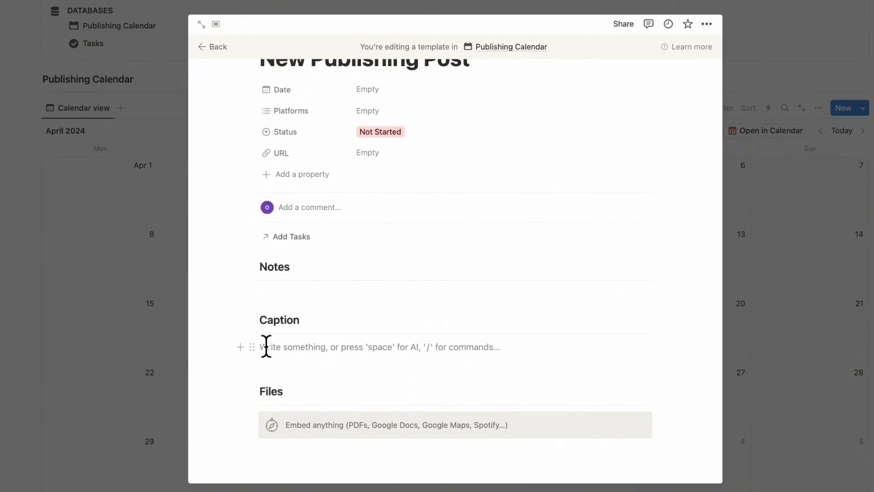
Insert a linked view of database block below the embed and open the template as a full page
click(303, 455)
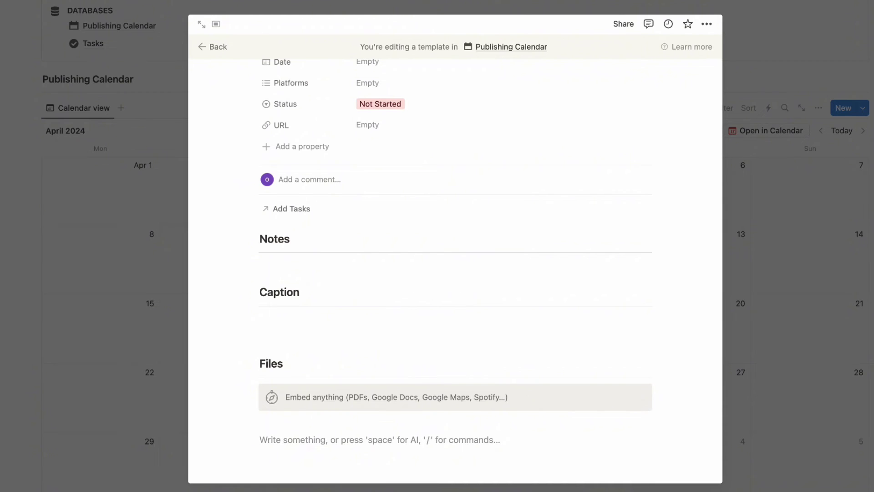
text(/)
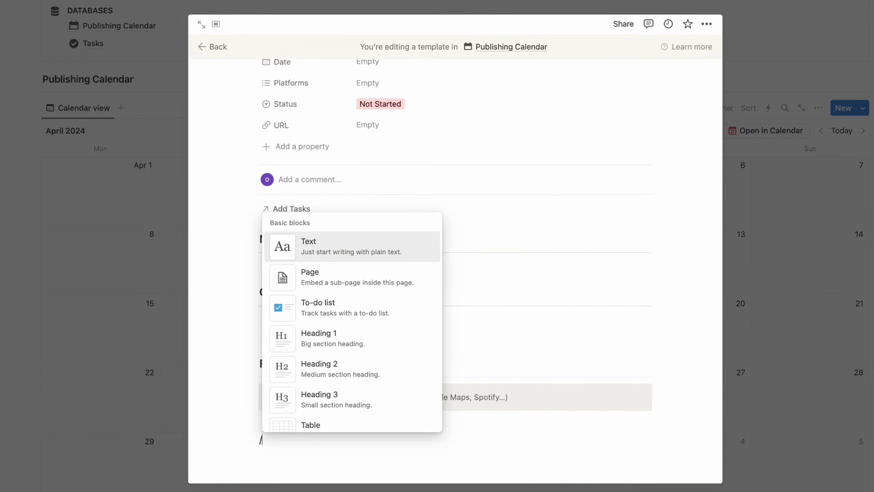
text(linked)
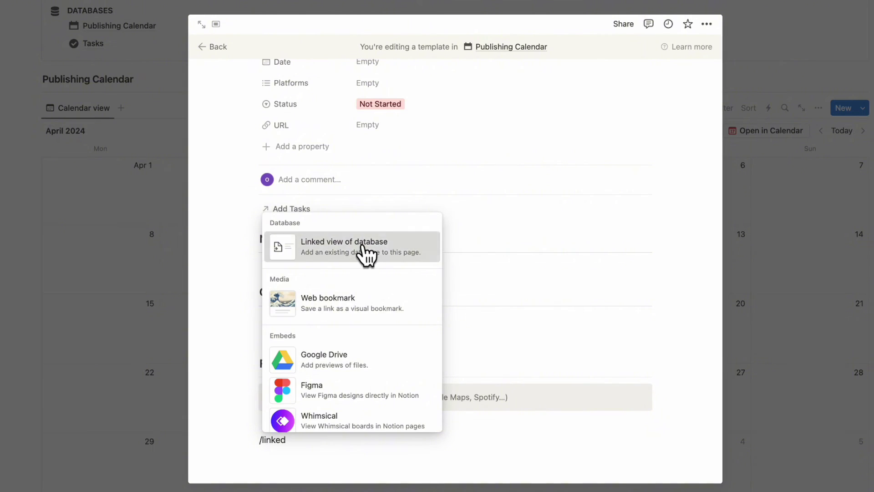
click(367, 248)
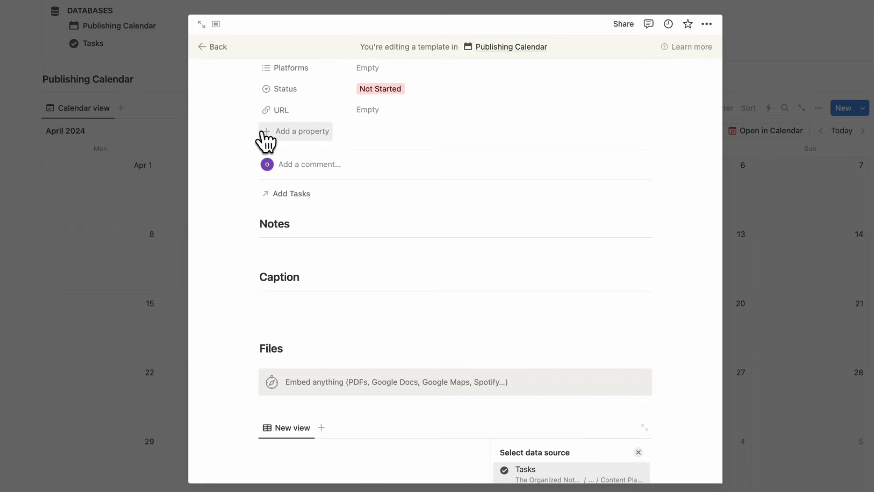
click(201, 23)
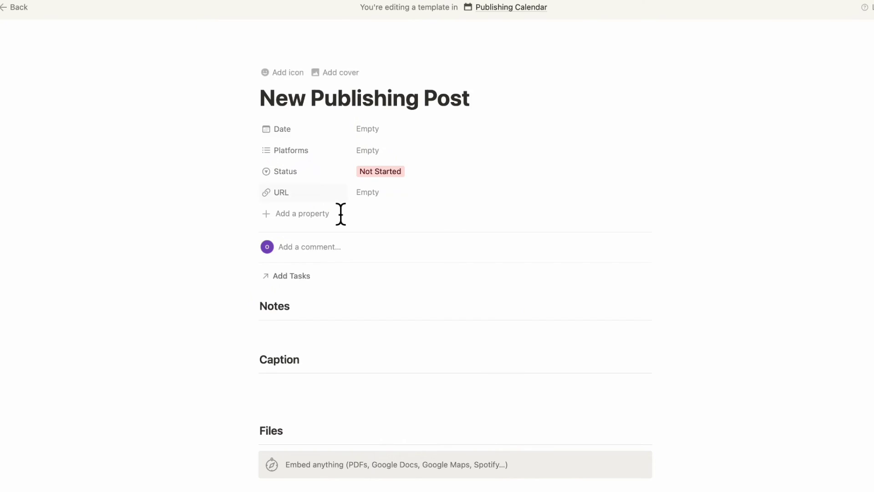
Link the new view to the Content Planner's Tasks database using its existing Board view and hide the database title
scroll(339, 215, down, 6)
click(424, 336)
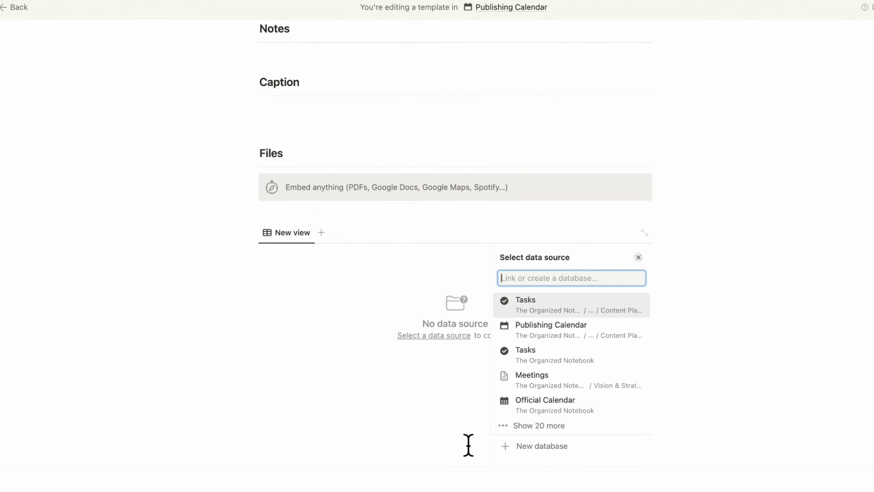
click(556, 305)
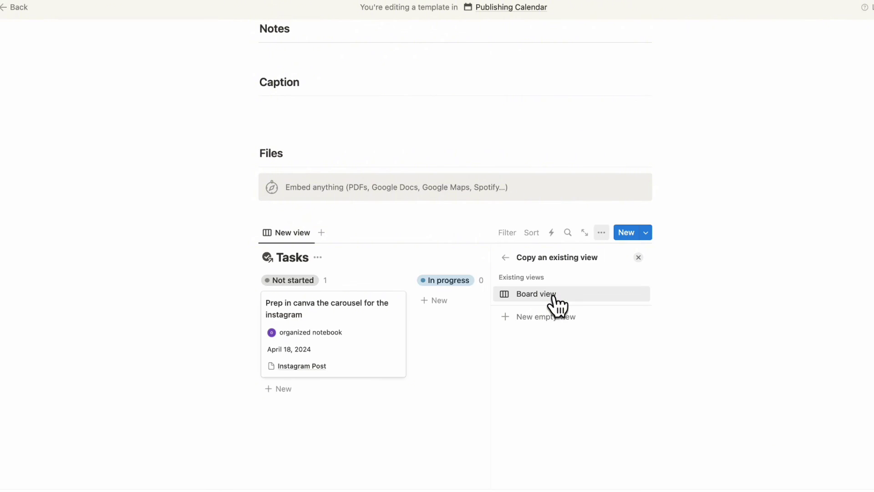
click(586, 294)
click(639, 257)
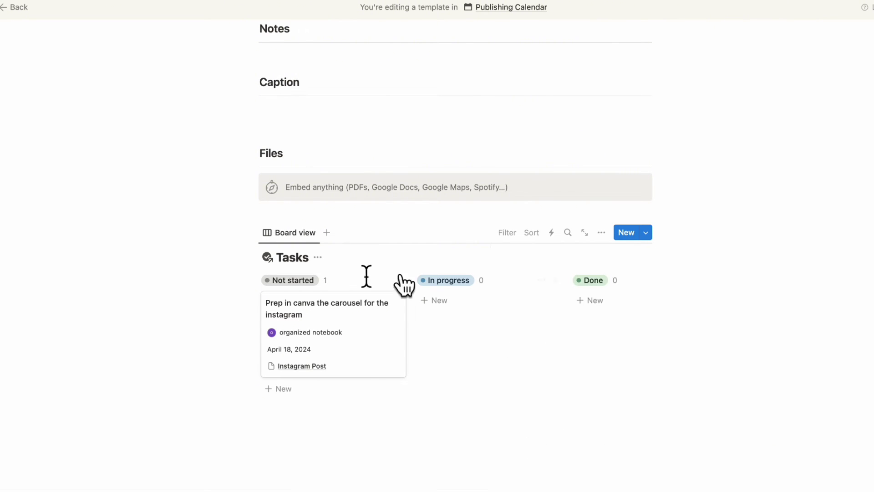
click(318, 258)
click(330, 316)
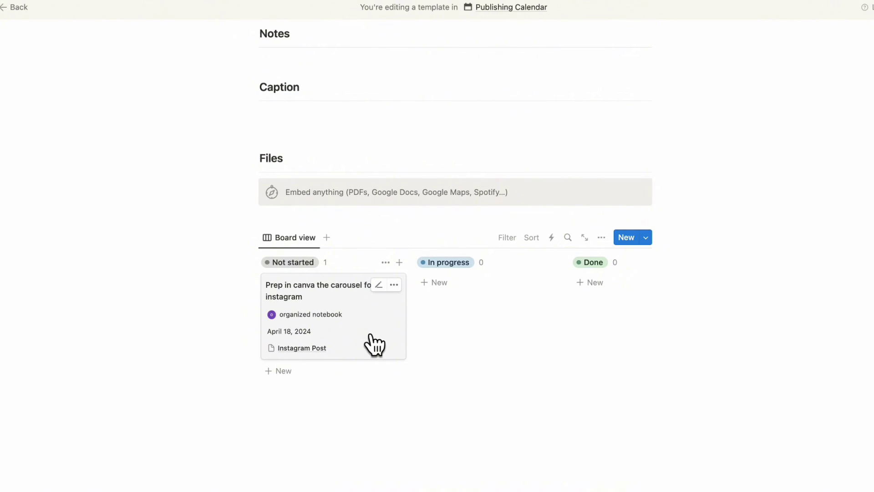
Filter the template's board to tasks whose Publishing Calendar contains New Publishing Post, and save the filter for everyone
scroll(374, 345, up, 6)
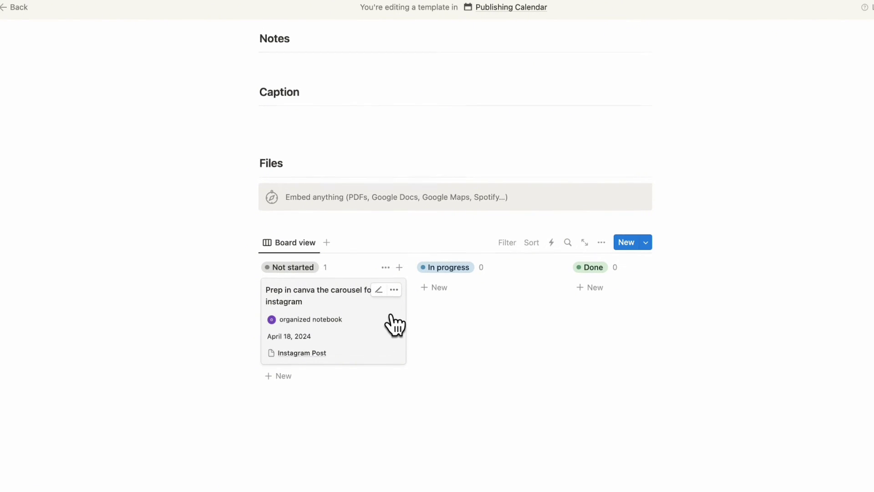
scroll(504, 115, down, 3)
scroll(504, 114, down, 3)
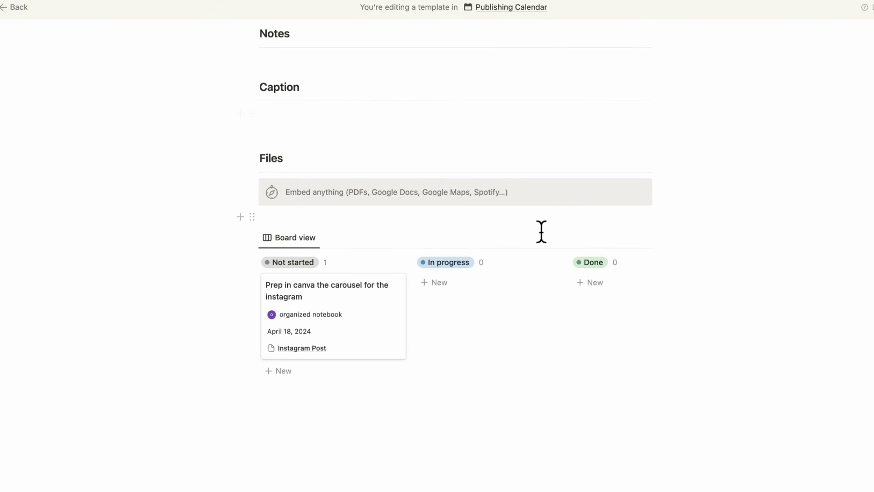
click(512, 238)
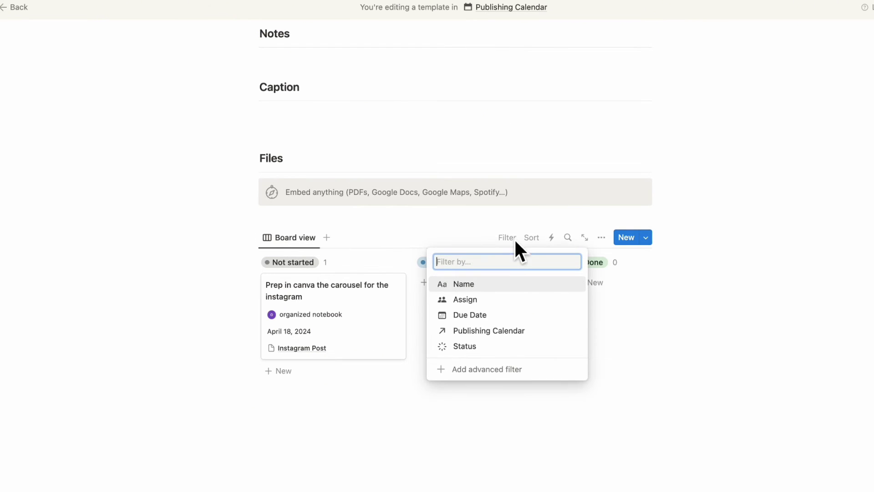
click(503, 328)
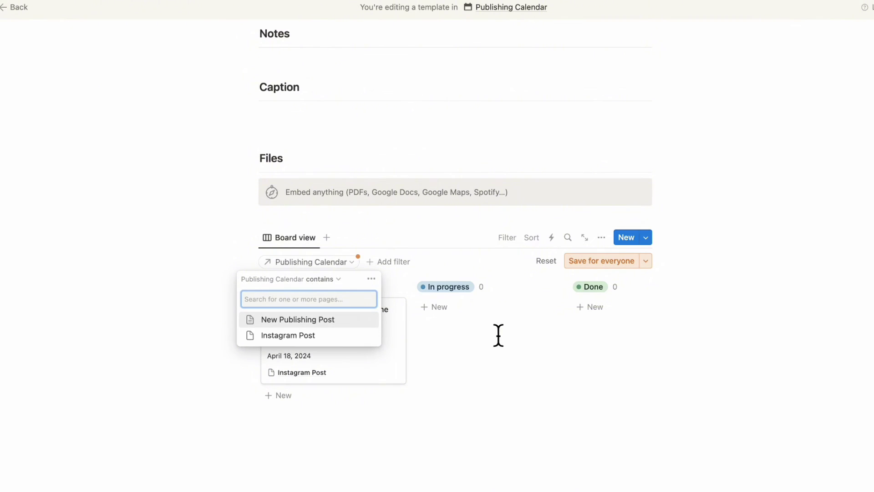
click(354, 325)
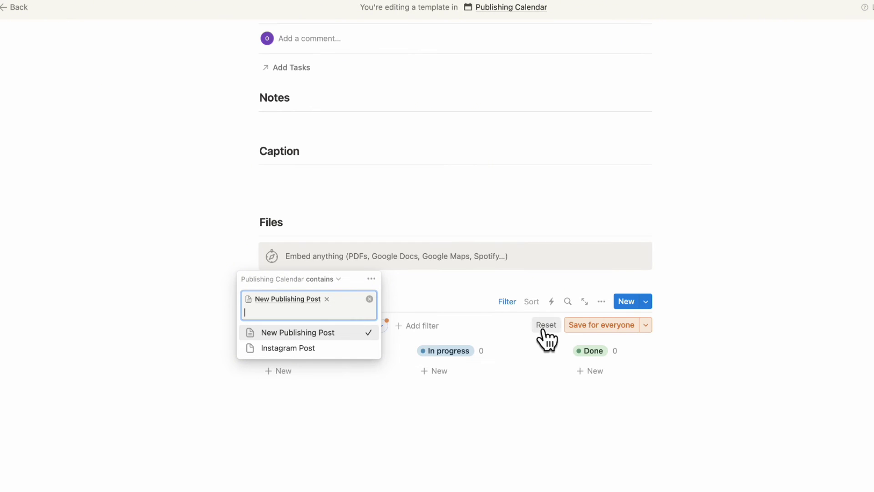
click(601, 325)
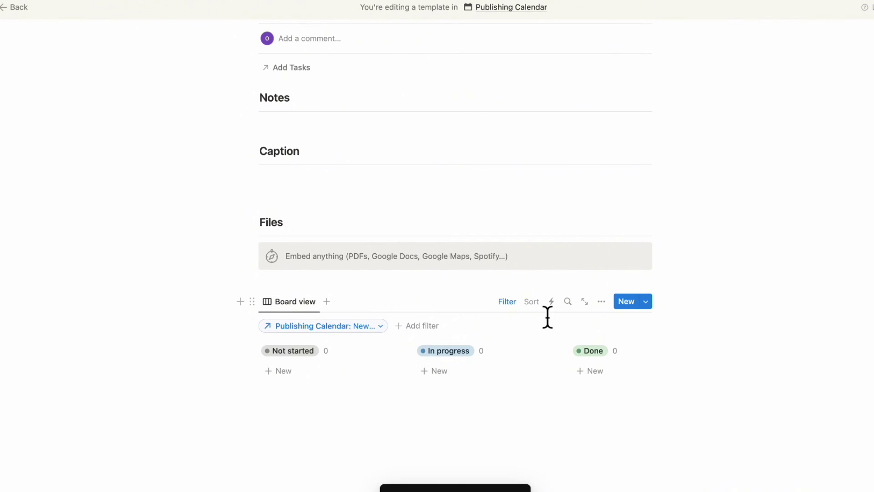
Sort the template's task board by Due Date in ascending order and save the sort for everyone
click(535, 302)
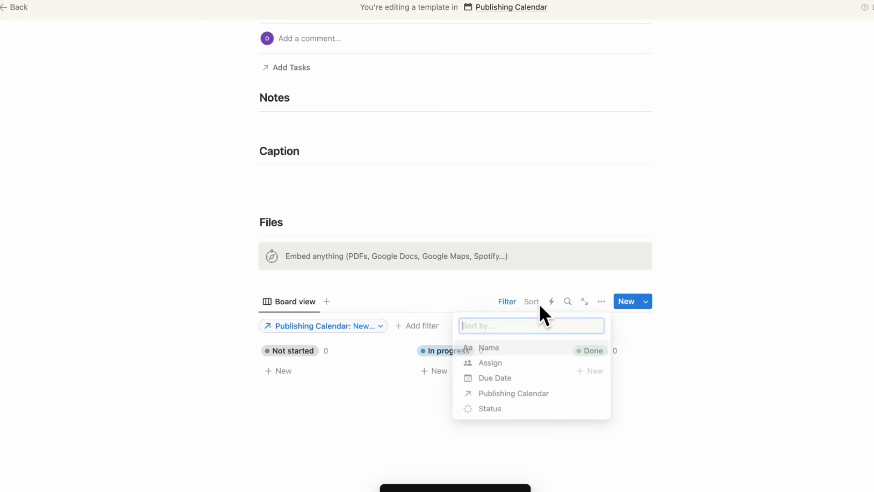
click(535, 379)
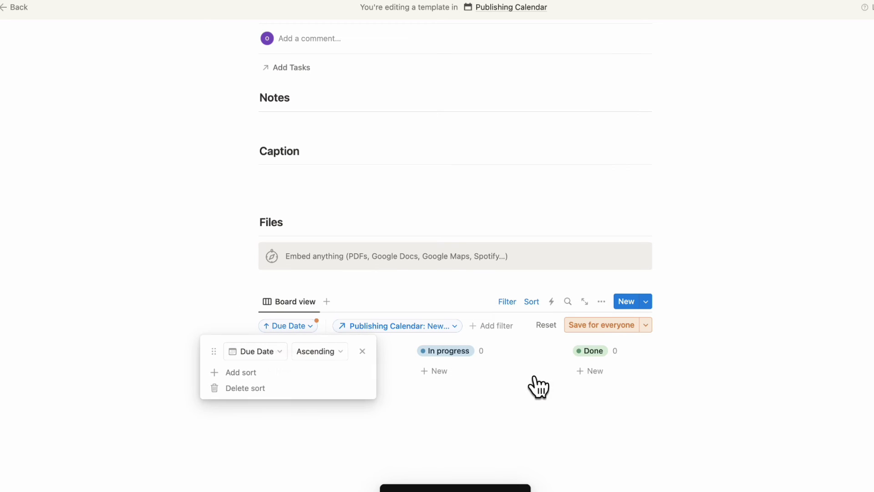
click(625, 325)
Leave the full-page template and add a Heading 3 reading Tasks above the board view, followed by a divider
scroll(484, 358, up, 5)
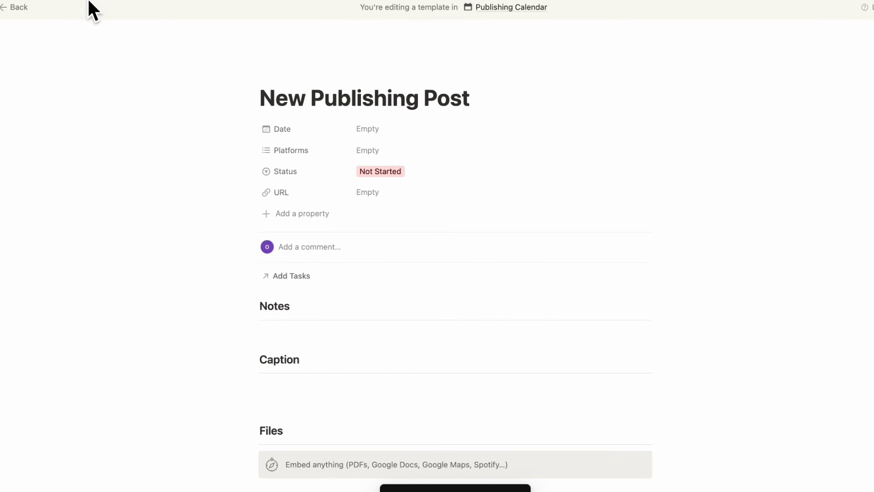
click(20, 7)
scroll(280, 240, down, 3)
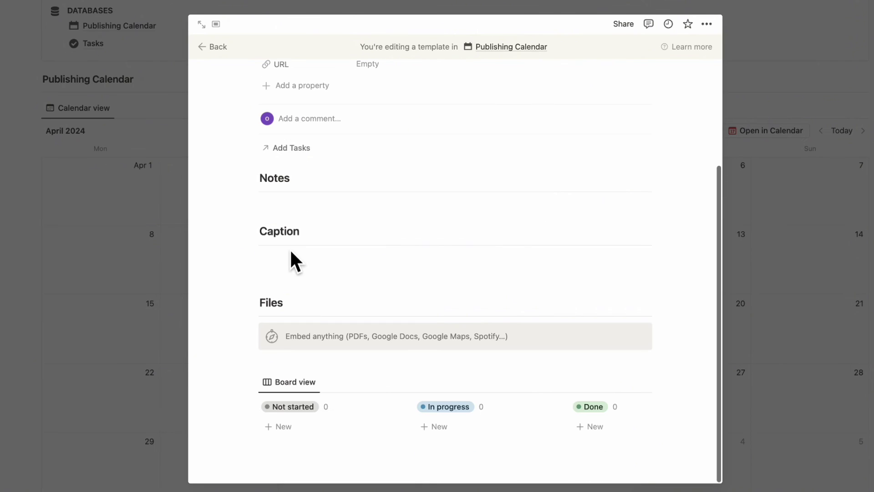
click(294, 363)
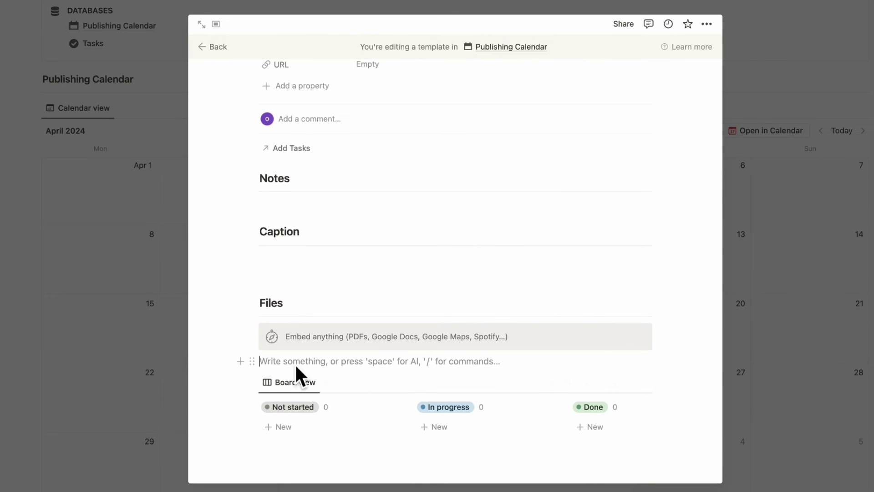
text(/heading)
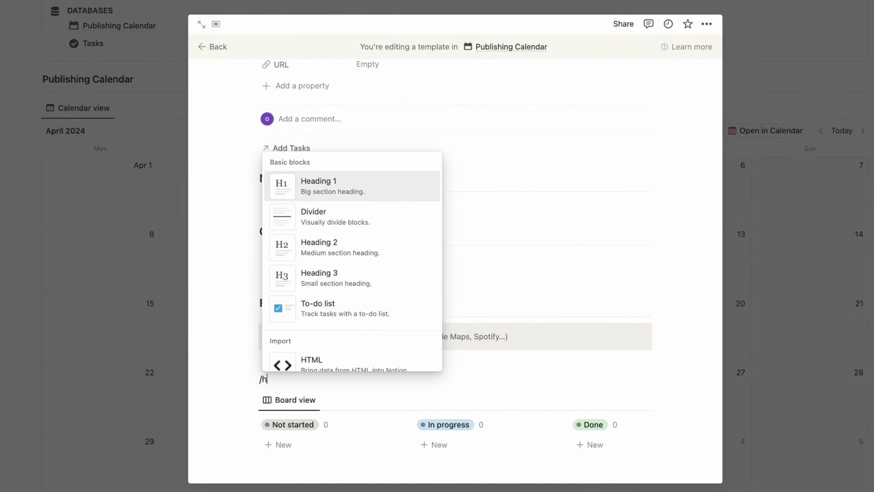
click(356, 250)
text(Ta)
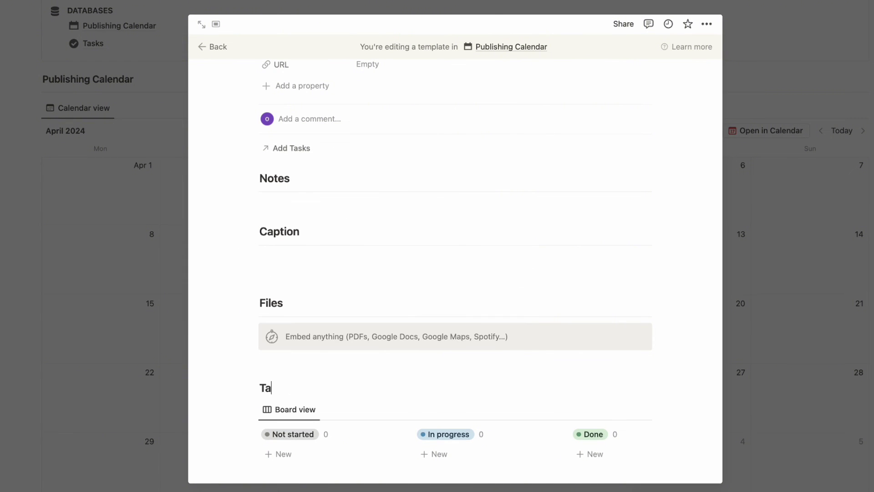
text(sks)
key(Return)
text(/divide)
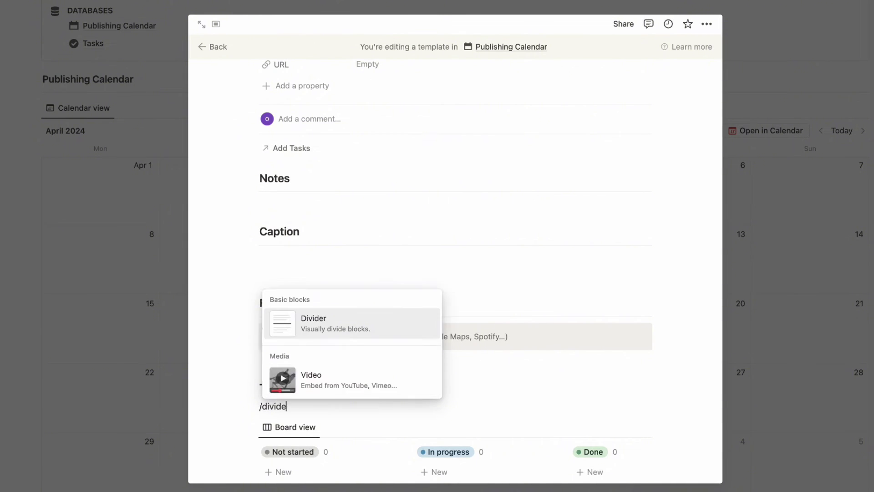
key(Return)
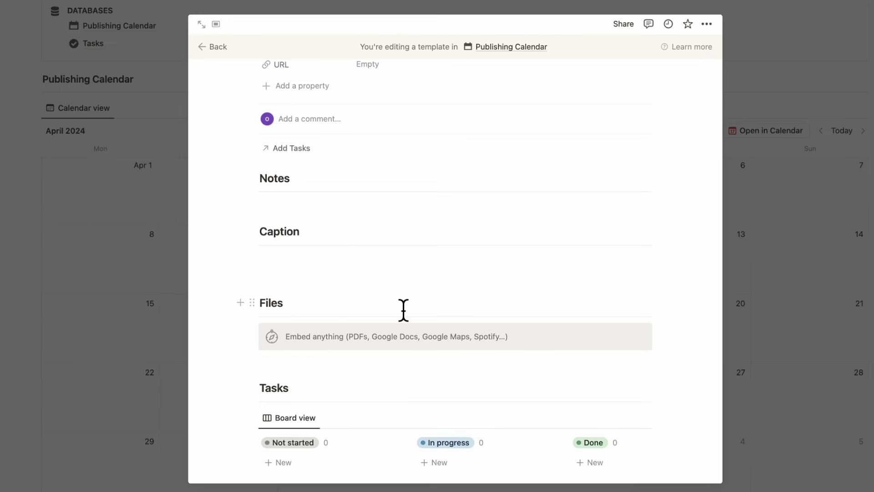
Exit the template editor and apply the New Publishing Post template to the Instagram Post entry on April 17
scroll(403, 310, up, 2)
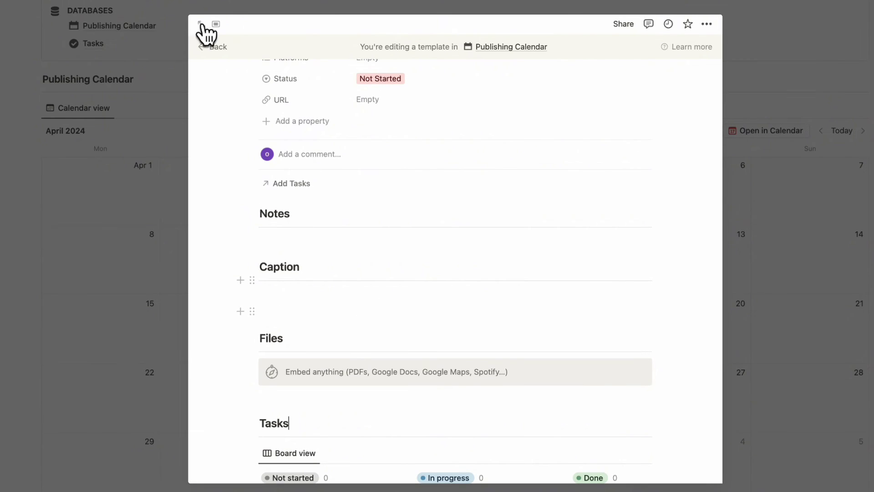
click(218, 47)
scroll(310, 237, down, 5)
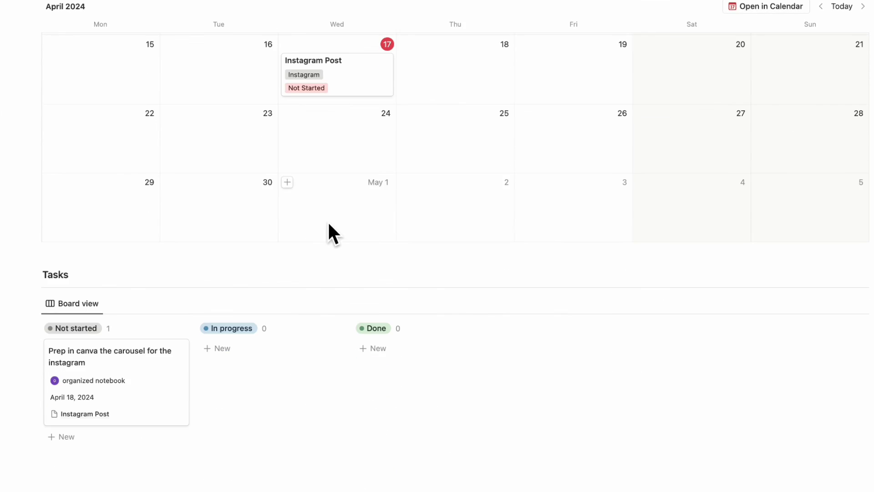
click(380, 90)
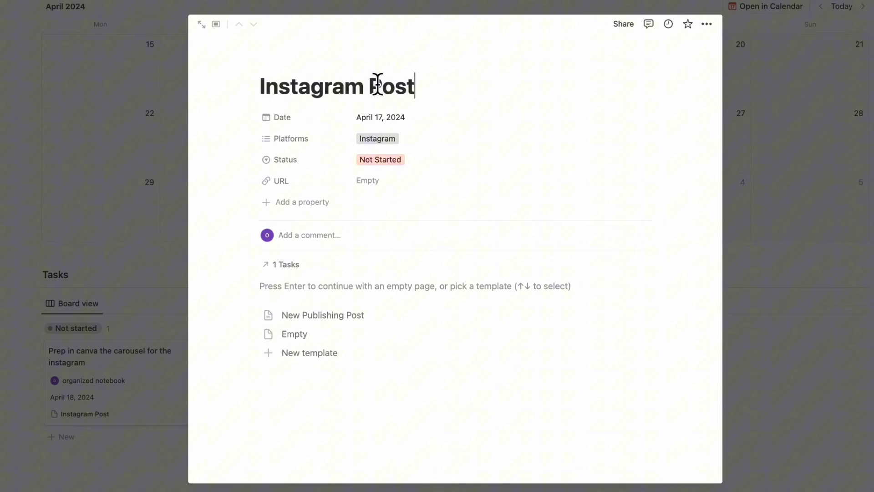
click(365, 319)
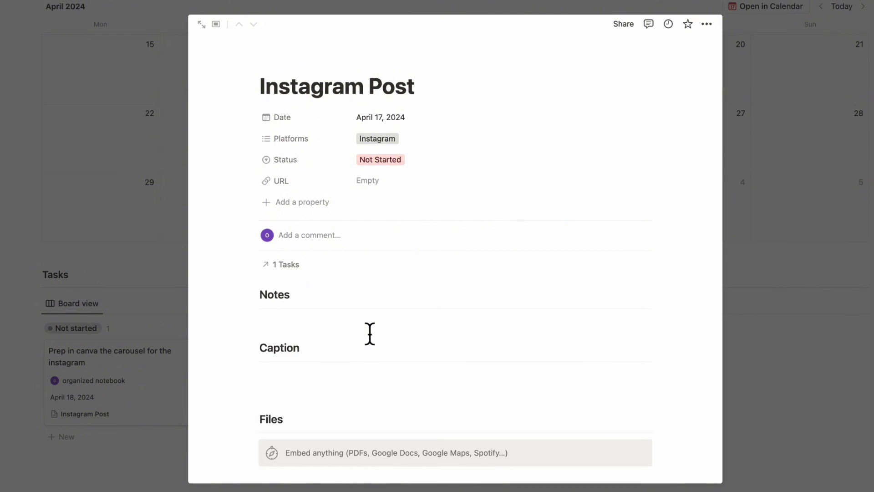
Add a Not started task named Prepare the caption to the Instagram Post page's task board
scroll(318, 196, down, 4)
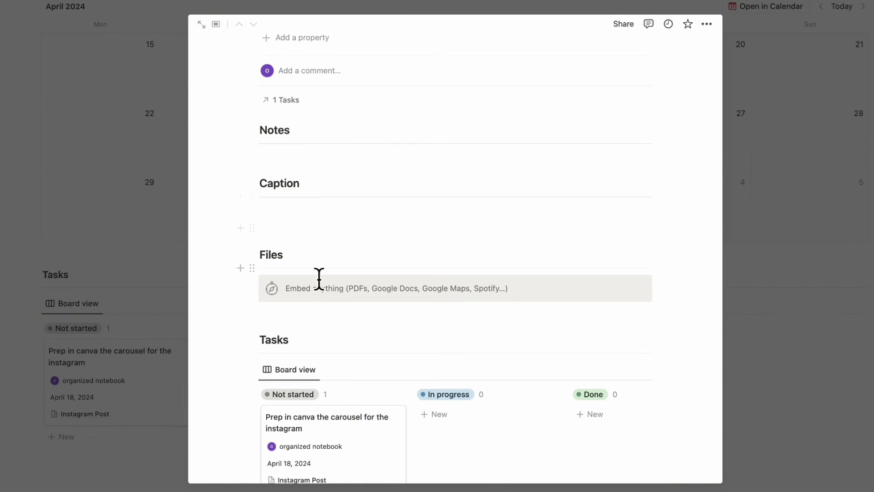
scroll(319, 278, down, 2)
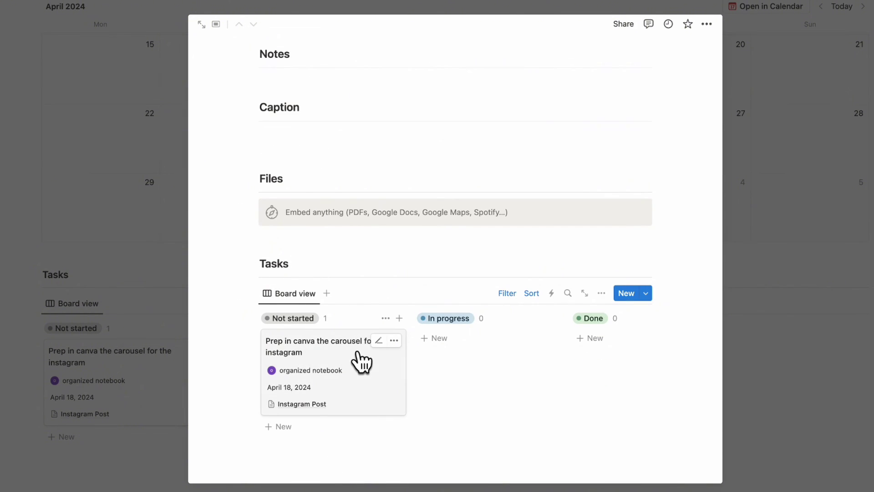
click(326, 432)
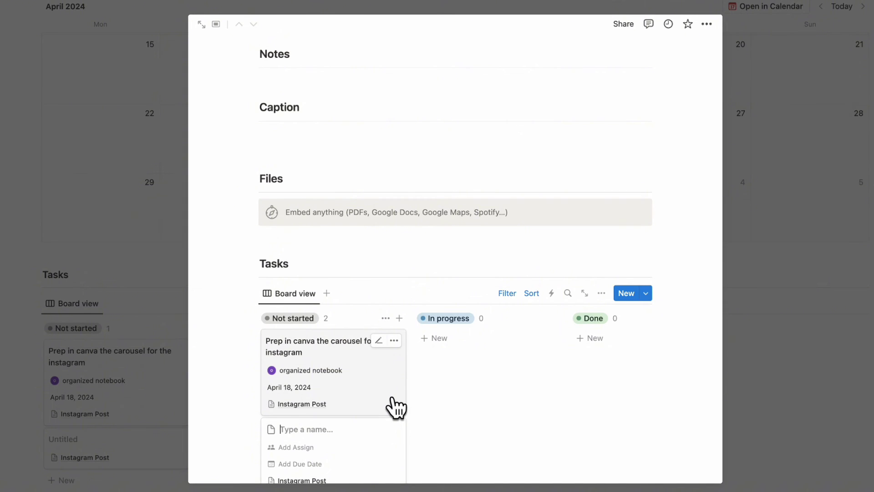
text(Prepare the capt)
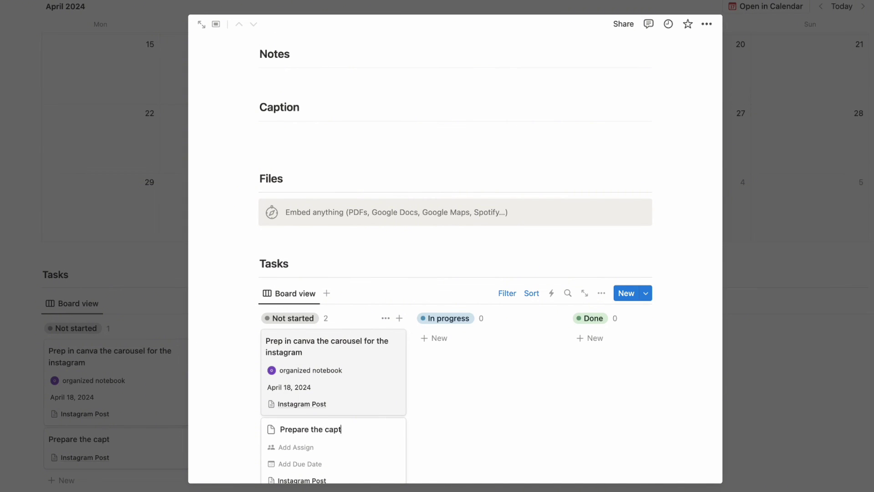
text(ion)
Assign the Prepare the caption task to organized notebook and set its due date to April 19, 2024
scroll(398, 445, down, 3)
click(329, 371)
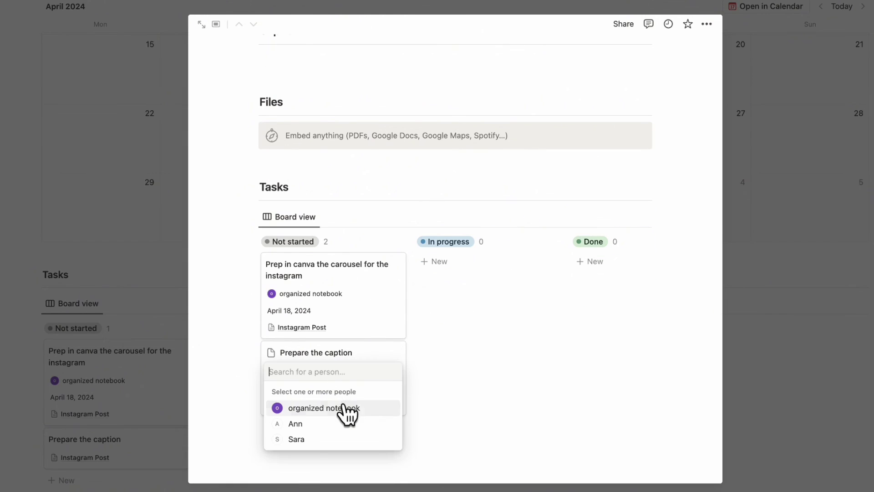
click(346, 408)
key(Escape)
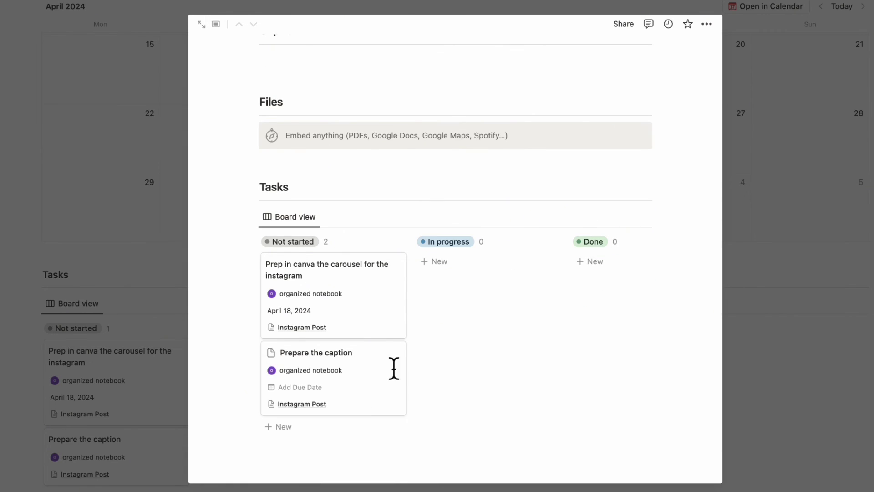
click(368, 390)
click(357, 198)
click(478, 371)
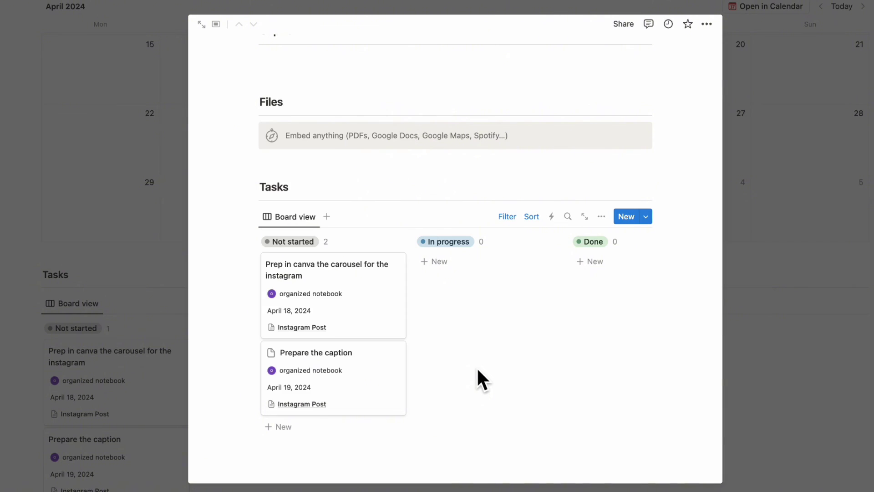
Close the Instagram Post page and create a Publishing Calendar entry on April 19, 2024 titled YouTube Video
scroll(371, 328, up, 10)
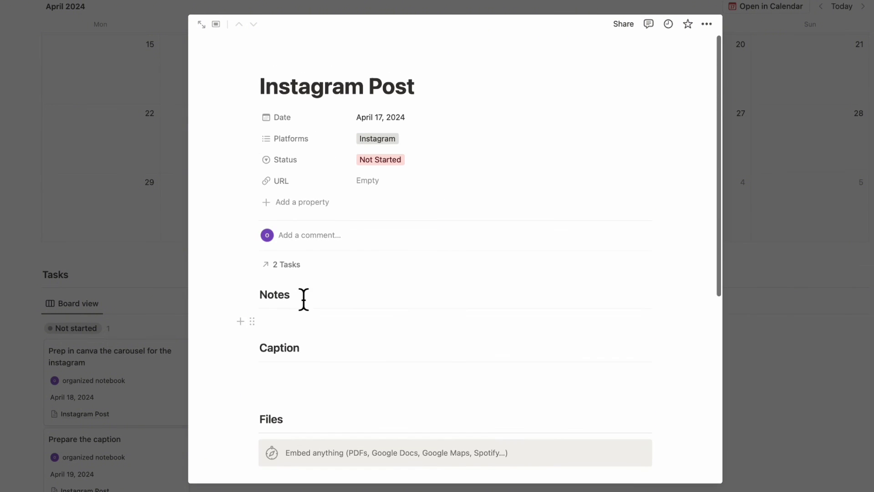
click(805, 297)
scroll(706, 351, down, 4)
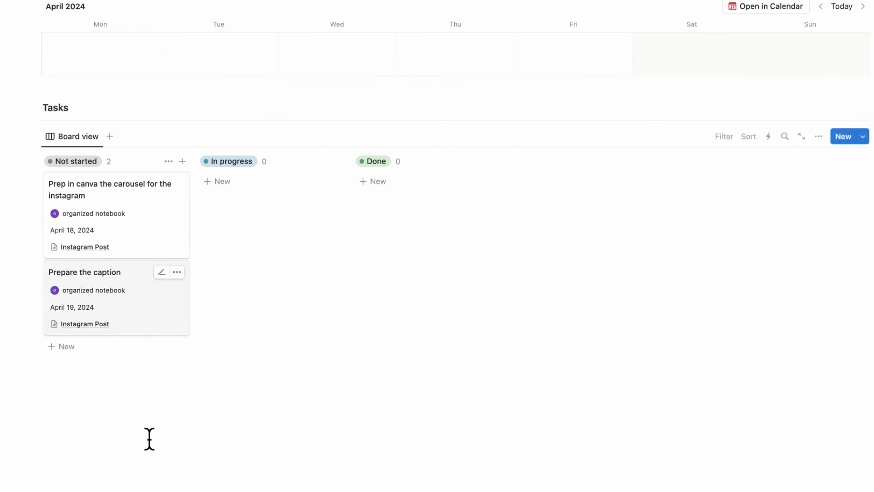
scroll(135, 287, up, 6)
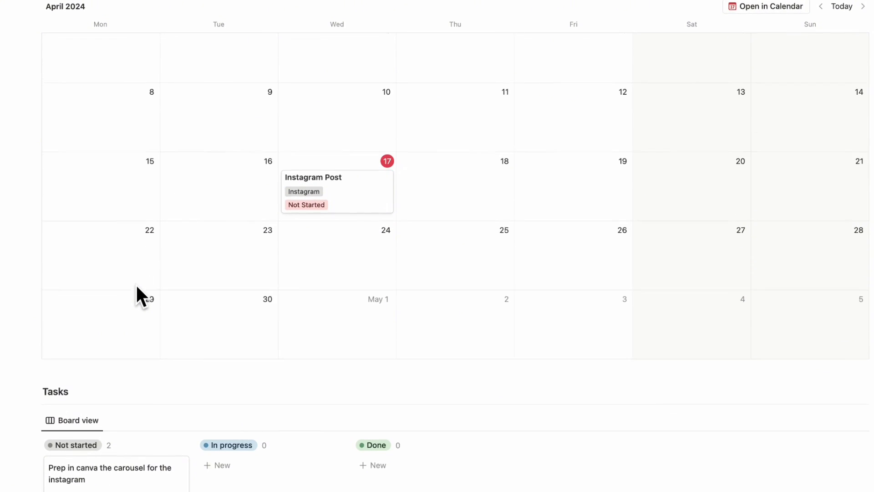
scroll(136, 287, up, 2)
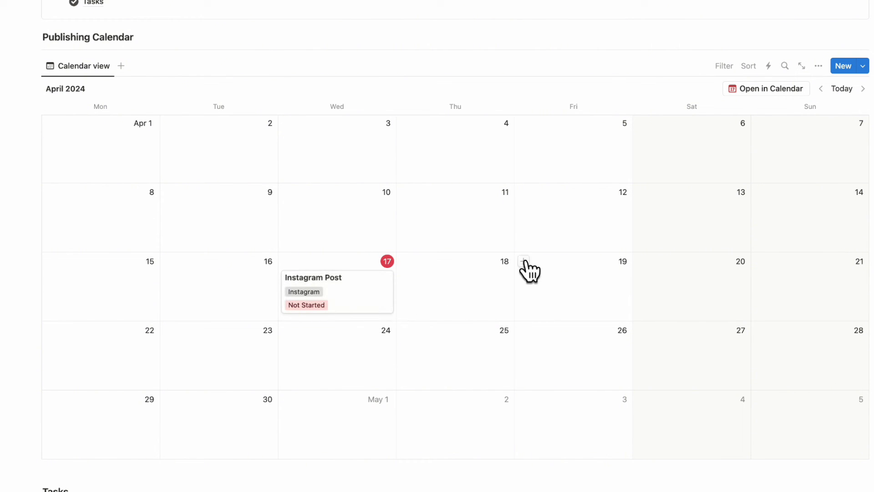
click(524, 261)
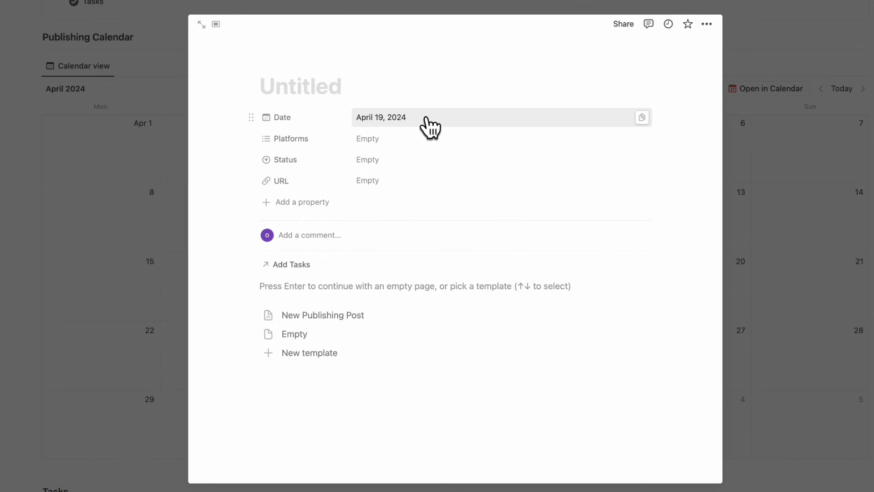
text(YouTube Video)
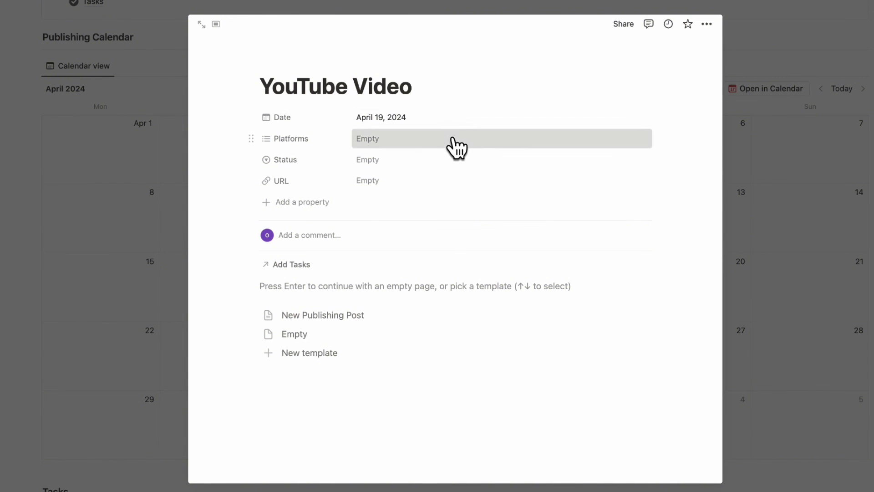
Set the YouTube Video entry's platform to YouTube and its status to Not Started, and close the entry
click(455, 145)
click(455, 205)
click(457, 109)
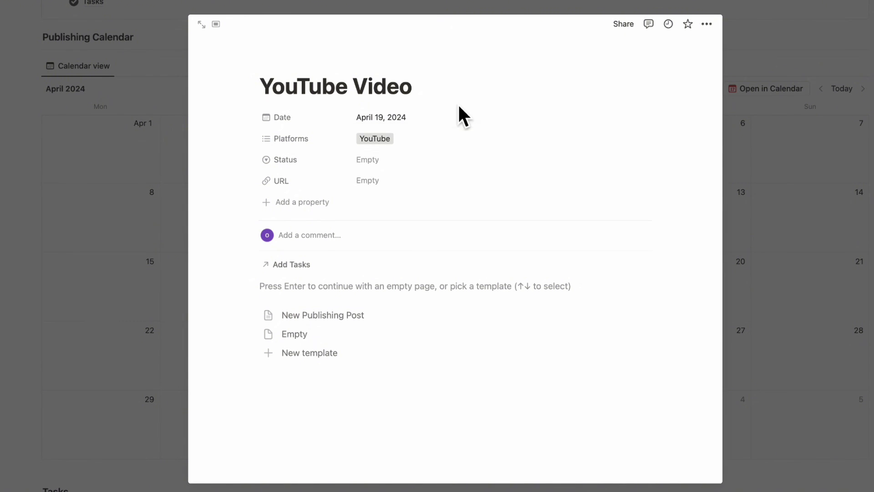
click(448, 160)
click(452, 196)
click(466, 122)
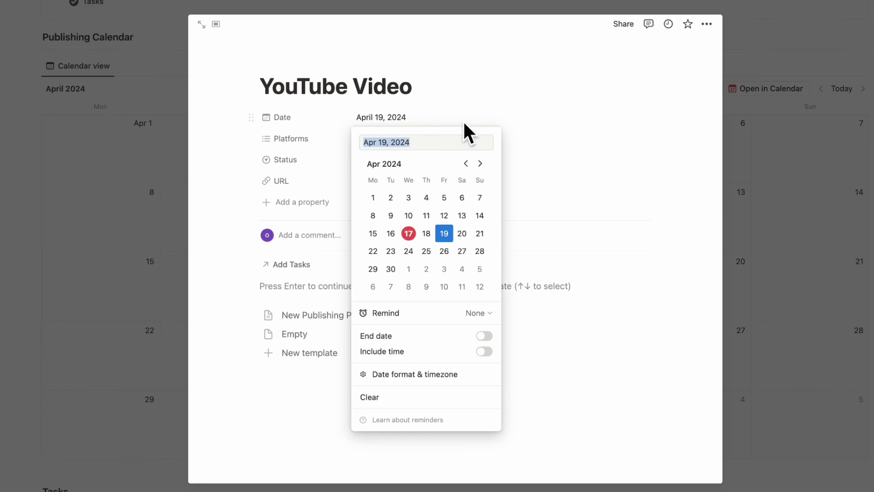
click(466, 106)
click(826, 187)
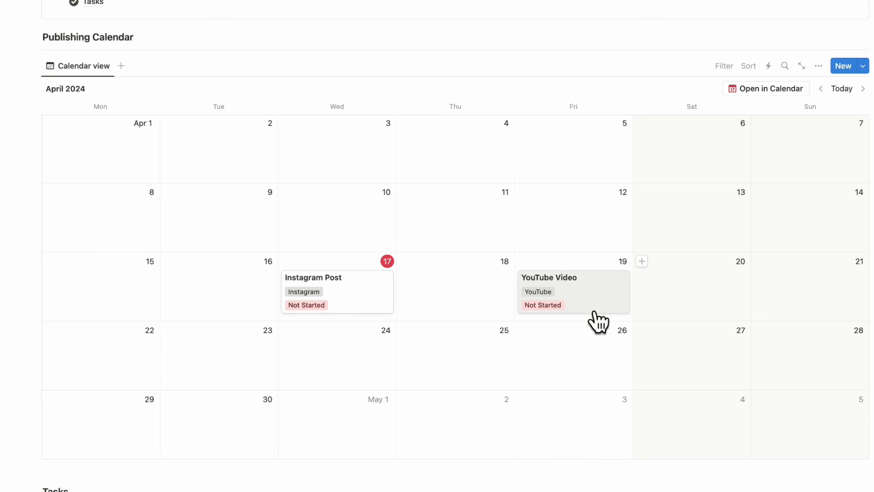
Duplicate the New Publishing Post template of the Publishing Calendar and title the copy YouTube Template
click(854, 66)
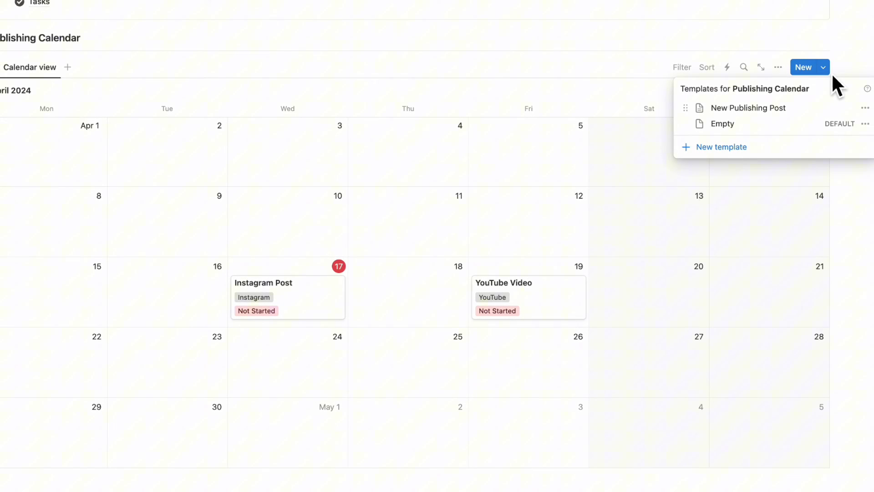
click(865, 108)
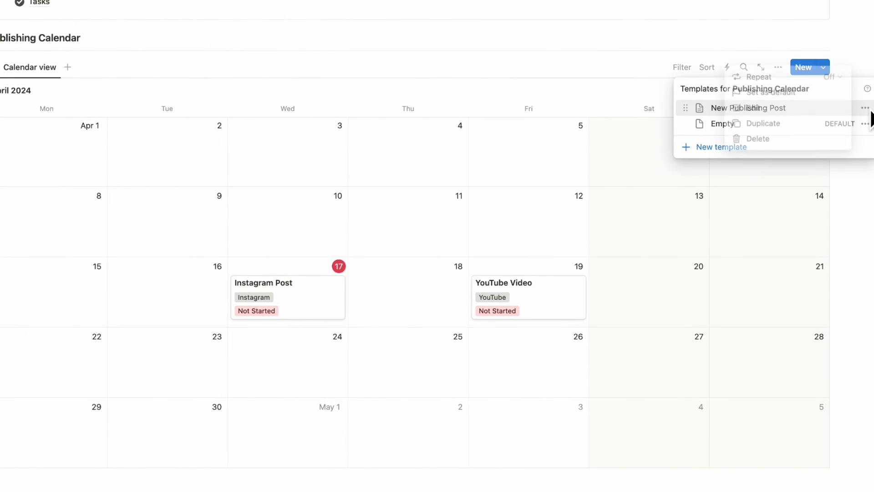
click(817, 123)
triple_click(342, 113)
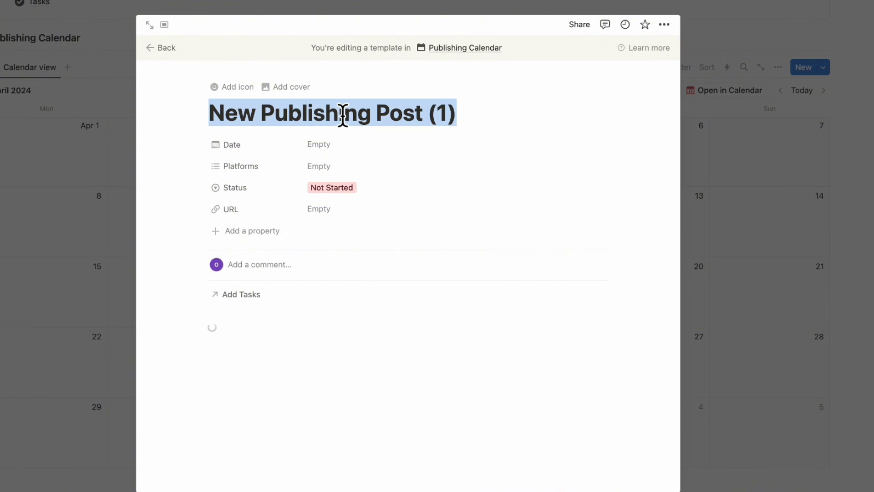
text(YouTube Template)
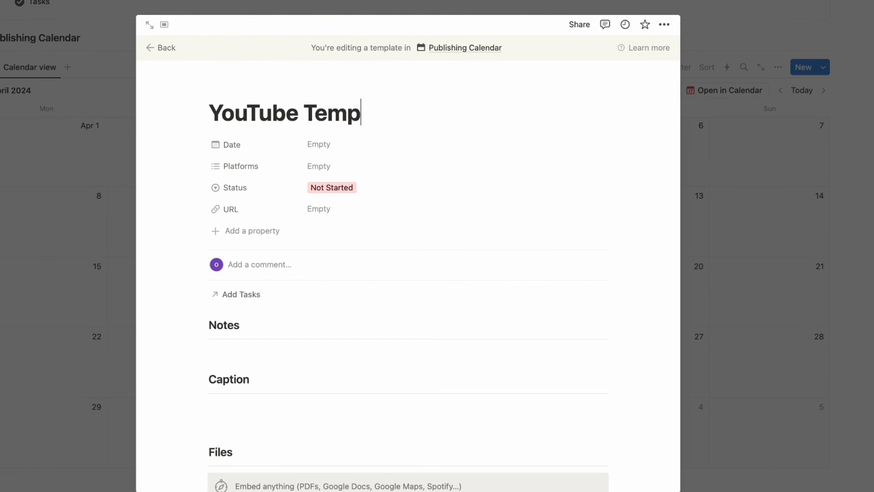
Set the Platforms property of the YouTube Template to YouTube
click(472, 167)
click(439, 236)
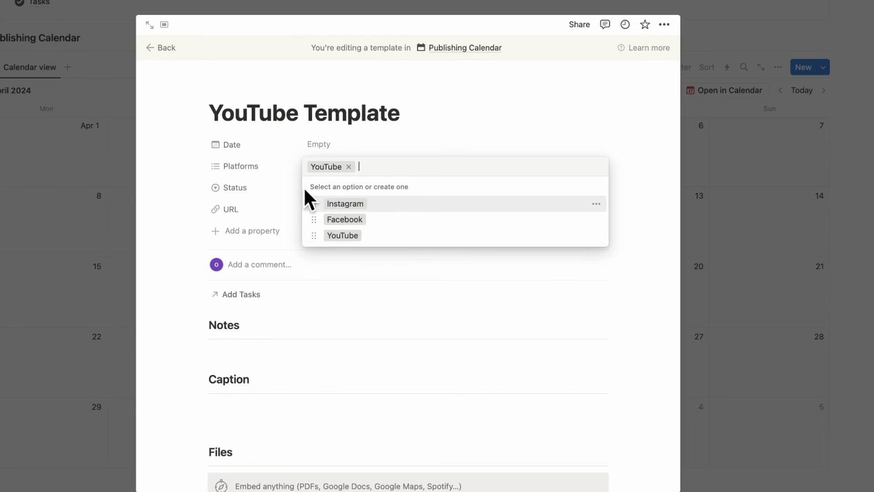
key(Escape)
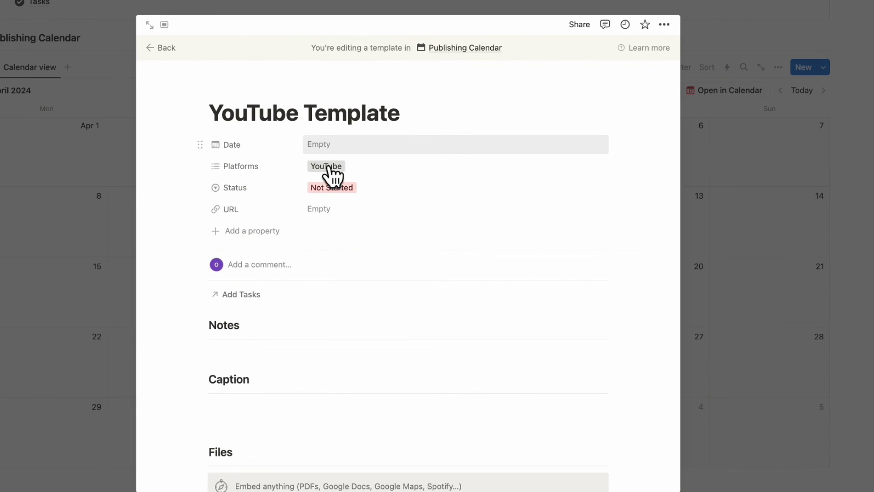
Rename the Caption heading in the YouTube Template to Description
scroll(378, 223, down, 3)
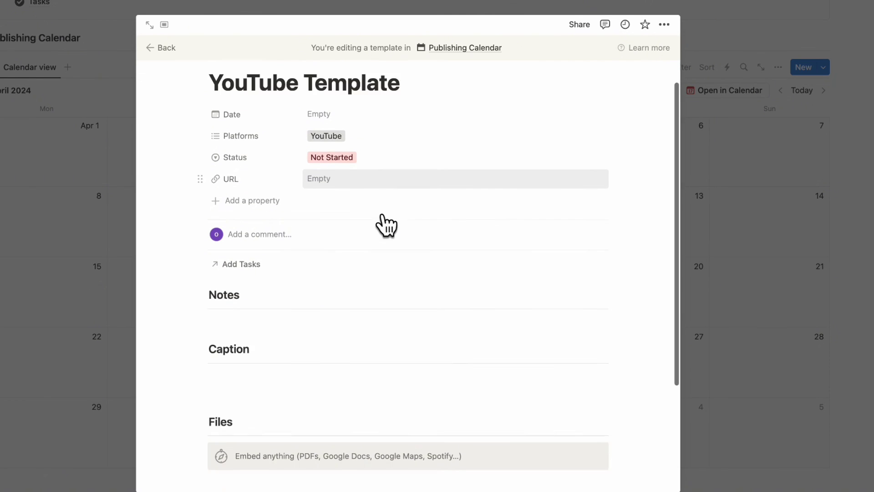
scroll(288, 294, down, 3)
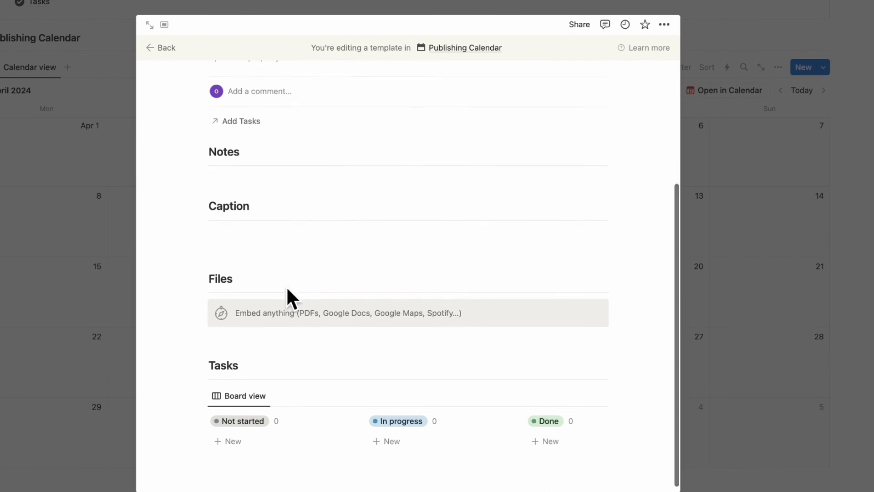
click(262, 201)
drag(265, 208, 211, 207)
key(BackSpace)
text(Descri)
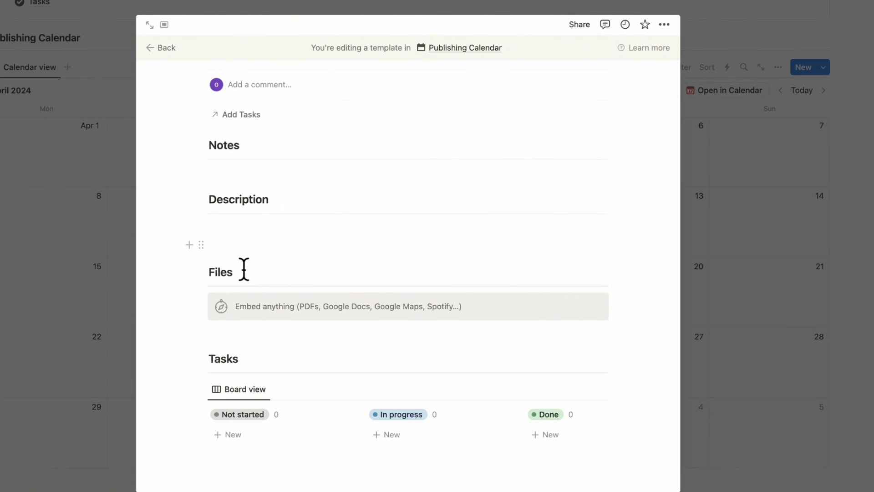
Add a Heading 3 titled Tags between the Description and Files sections, with a divider beneath it
click(233, 253)
text(/heading)
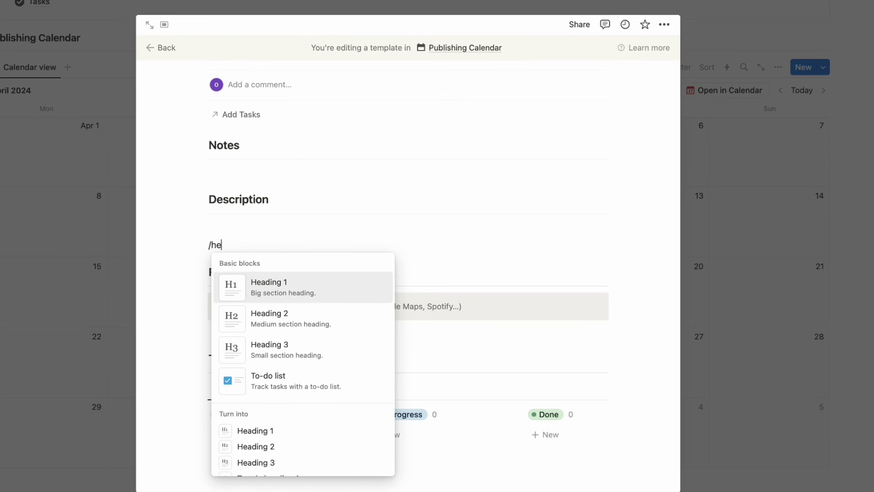
click(282, 355)
text(Tags)
key(Return)
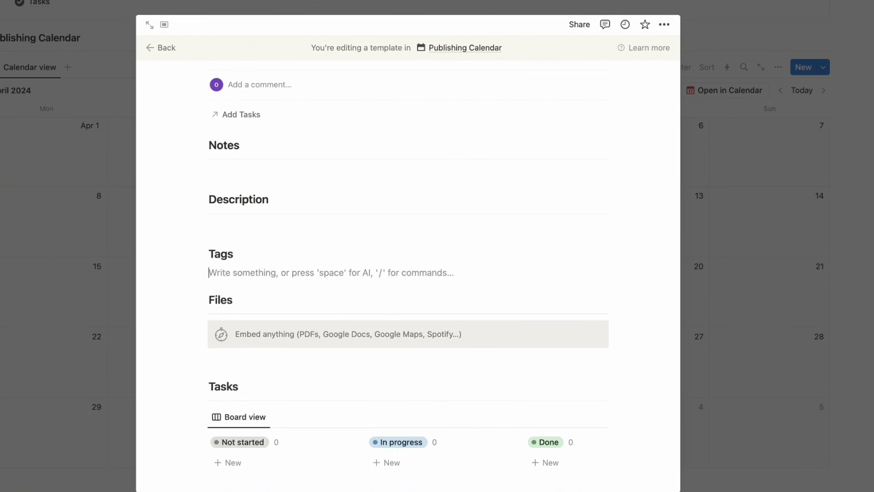
text(/divider)
key(Return)
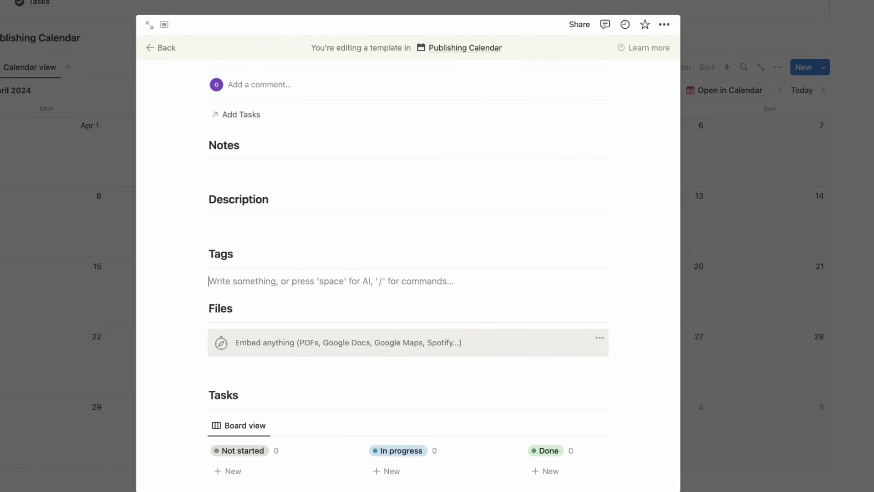
Add an extra blank line below the Tags divider and another beneath the Files embed block, and return from the template to the calendar
text(-)
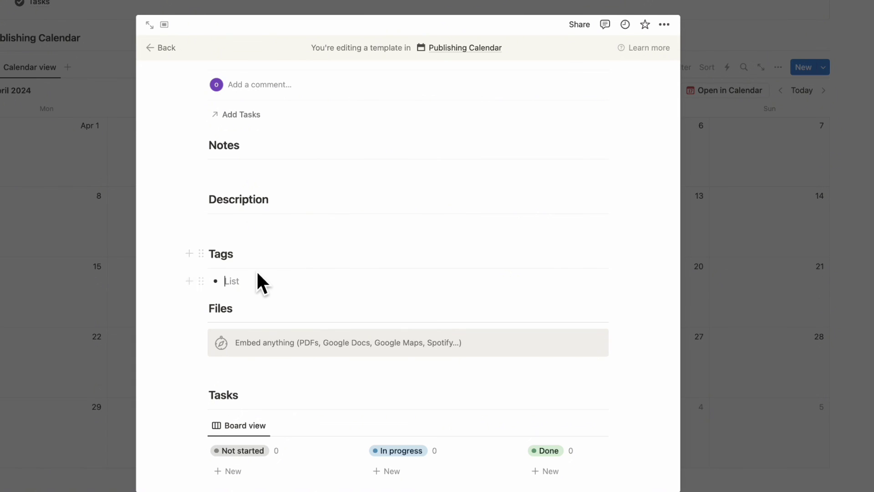
key(BackSpace)
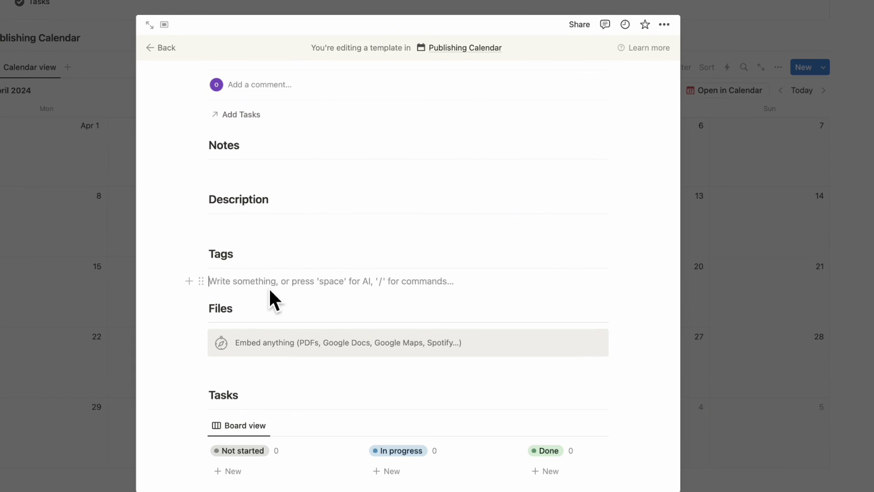
key(Return)
scroll(262, 339, down, 3)
click(238, 342)
key(Return)
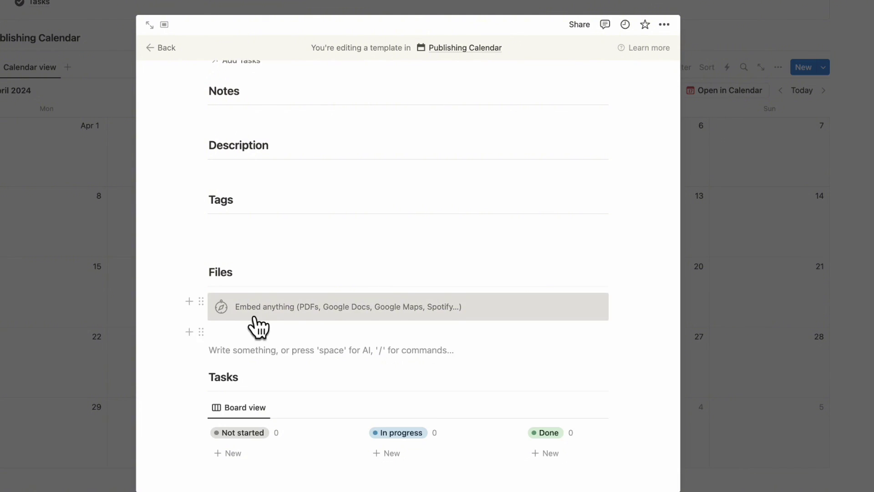
scroll(258, 327, up, 3)
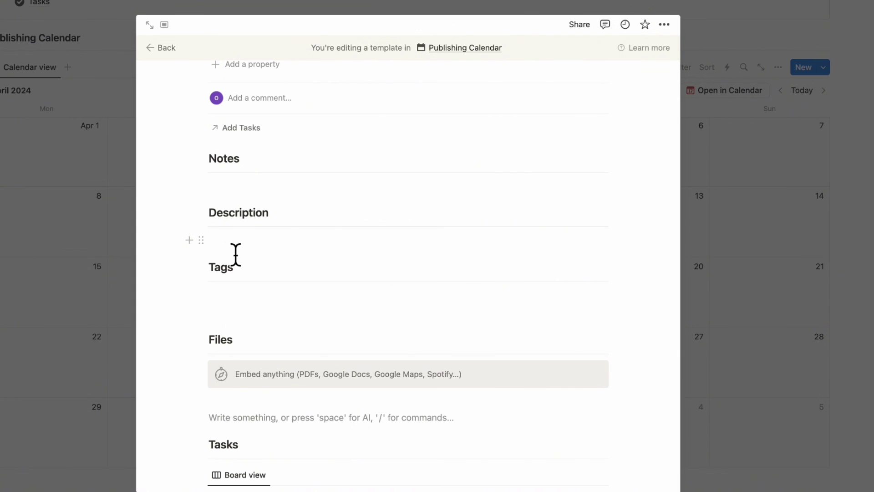
scroll(234, 254, up, 4)
scroll(234, 254, up, 3)
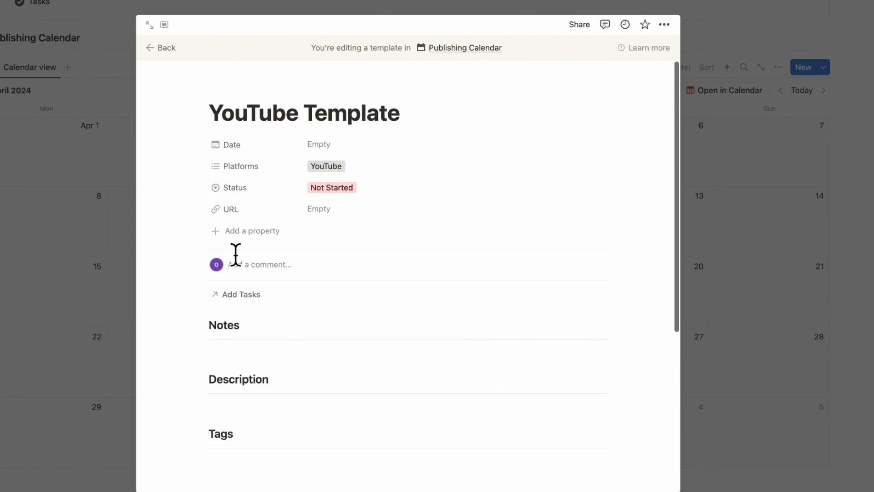
click(162, 48)
Apply the YouTube Template to the YouTube Video entry on April 19, check its sections, and close the entry
scroll(136, 237, down, 4)
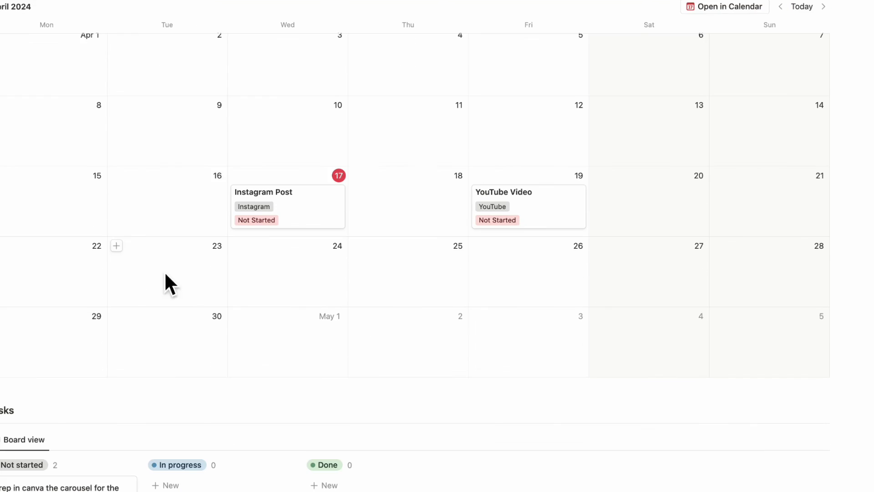
click(562, 203)
scroll(495, 252, down, 4)
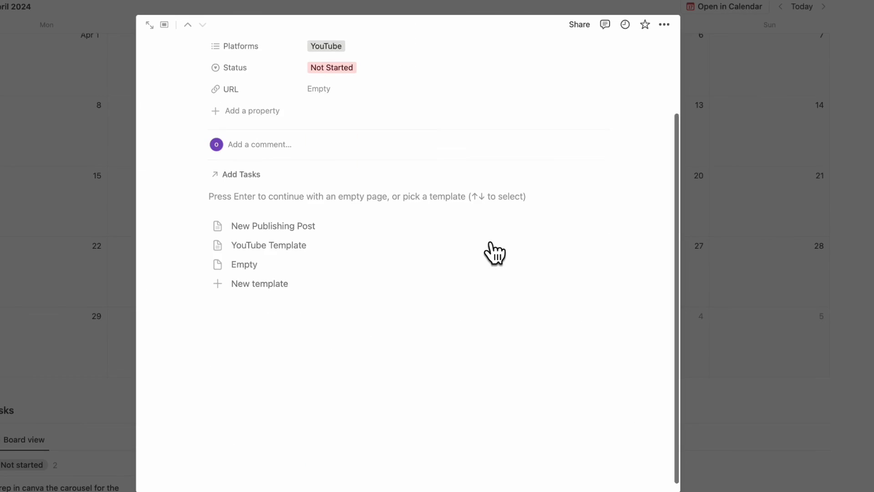
click(276, 237)
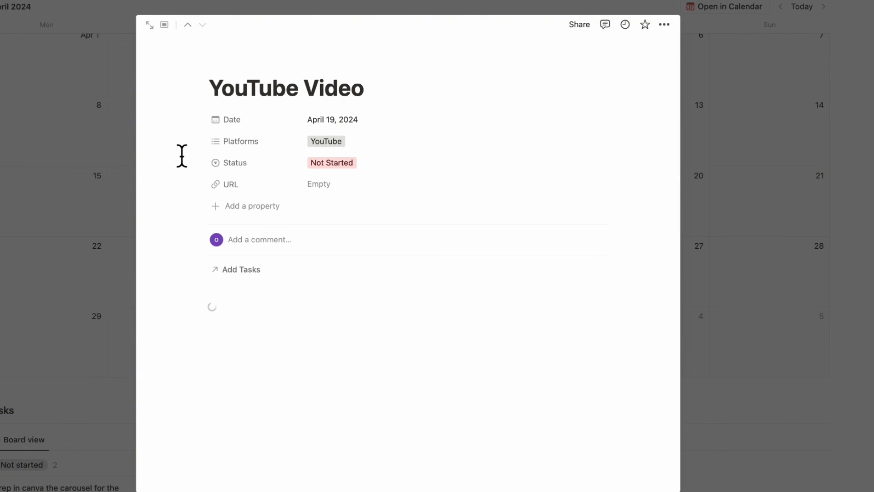
scroll(246, 336, down, 4)
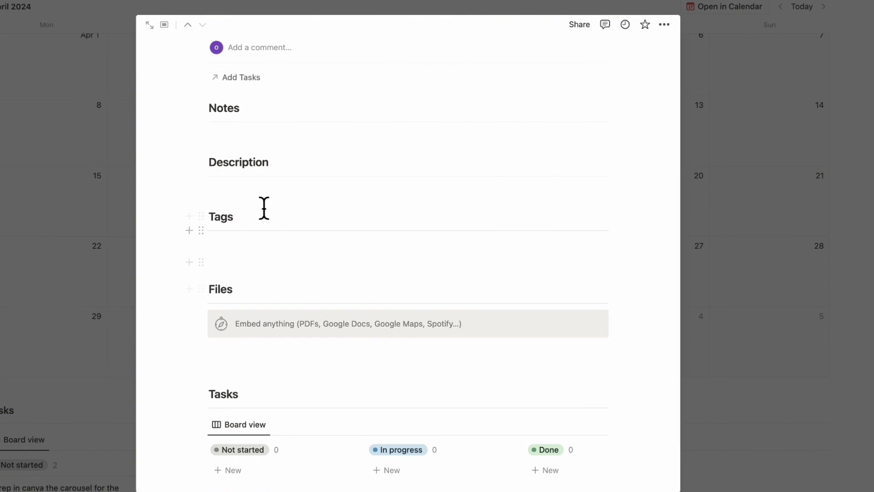
scroll(301, 310, down, 1)
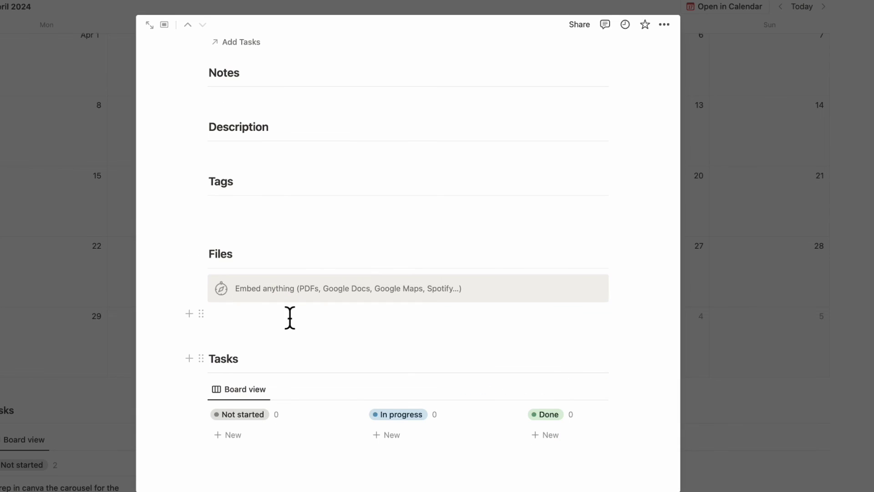
scroll(286, 312, up, 5)
click(798, 288)
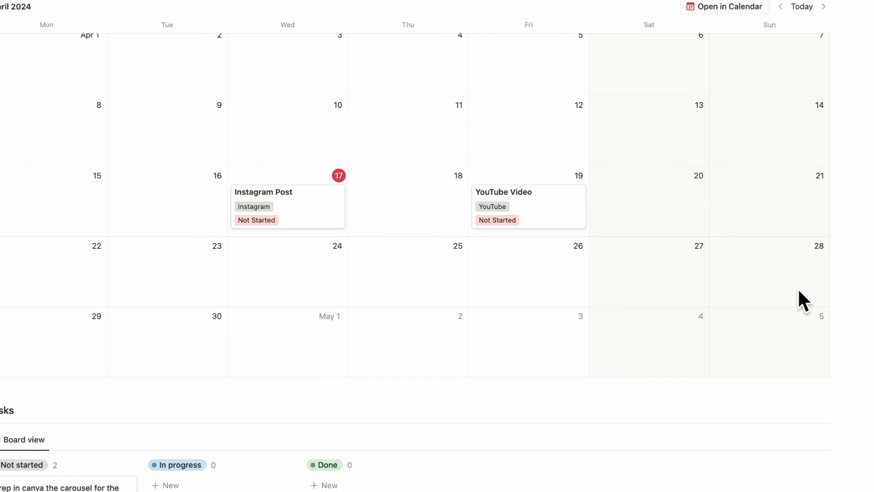
Check which templates the Publishing Calendar offers, and close the list
scroll(797, 288, up, 3)
click(825, 115)
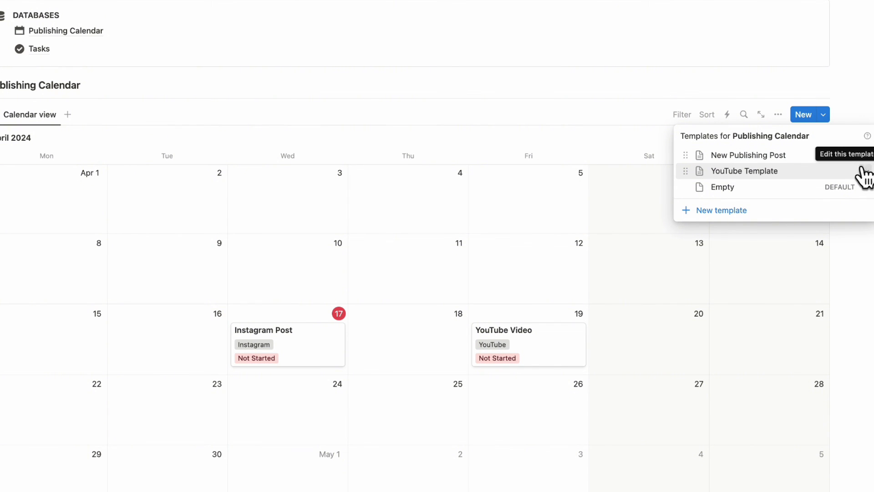
click(868, 110)
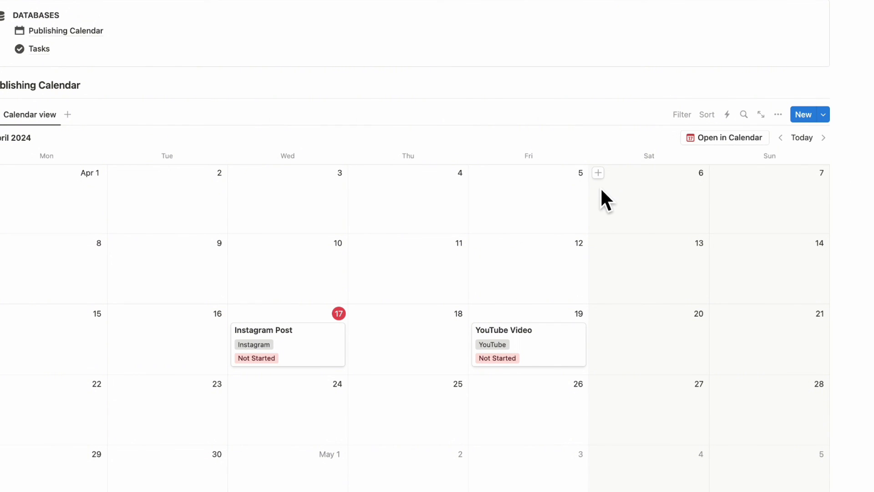